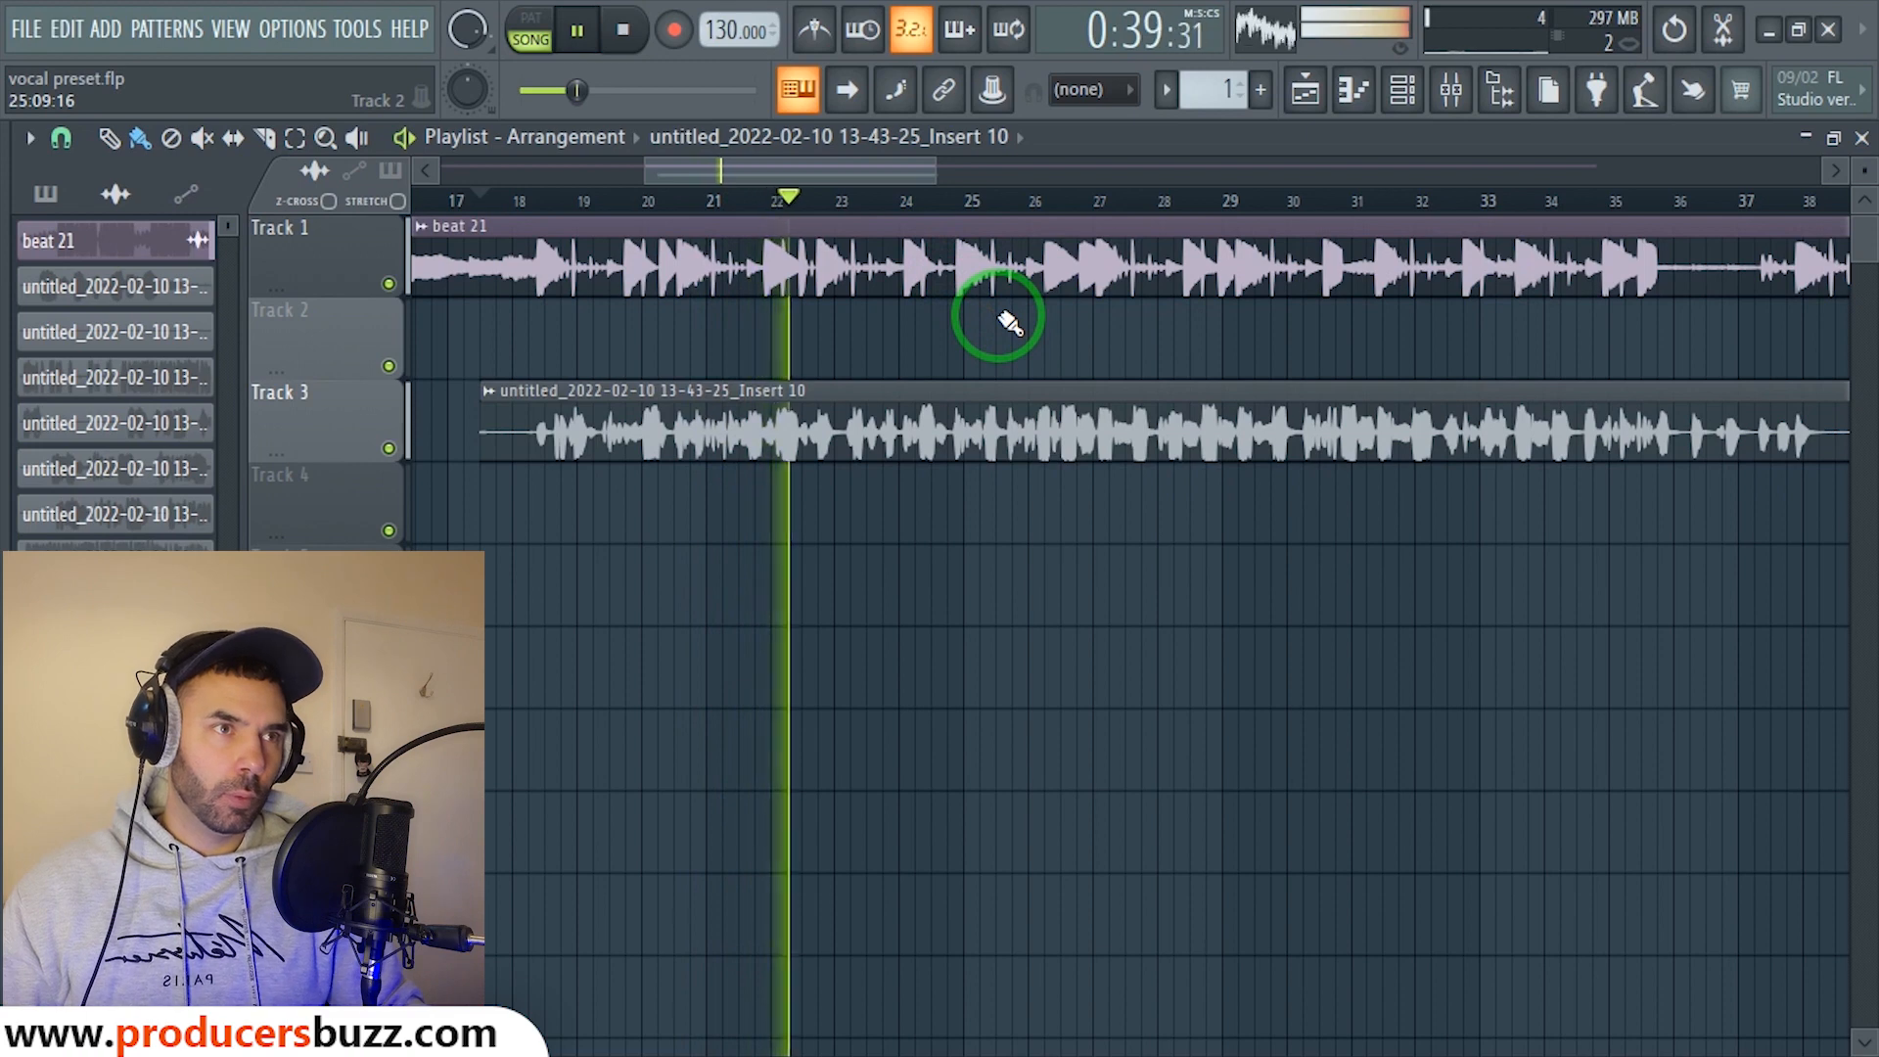
Stop playback and mute the recorded vocal on Track 3 of the playlist.
{"action": "key", "text": "space"}
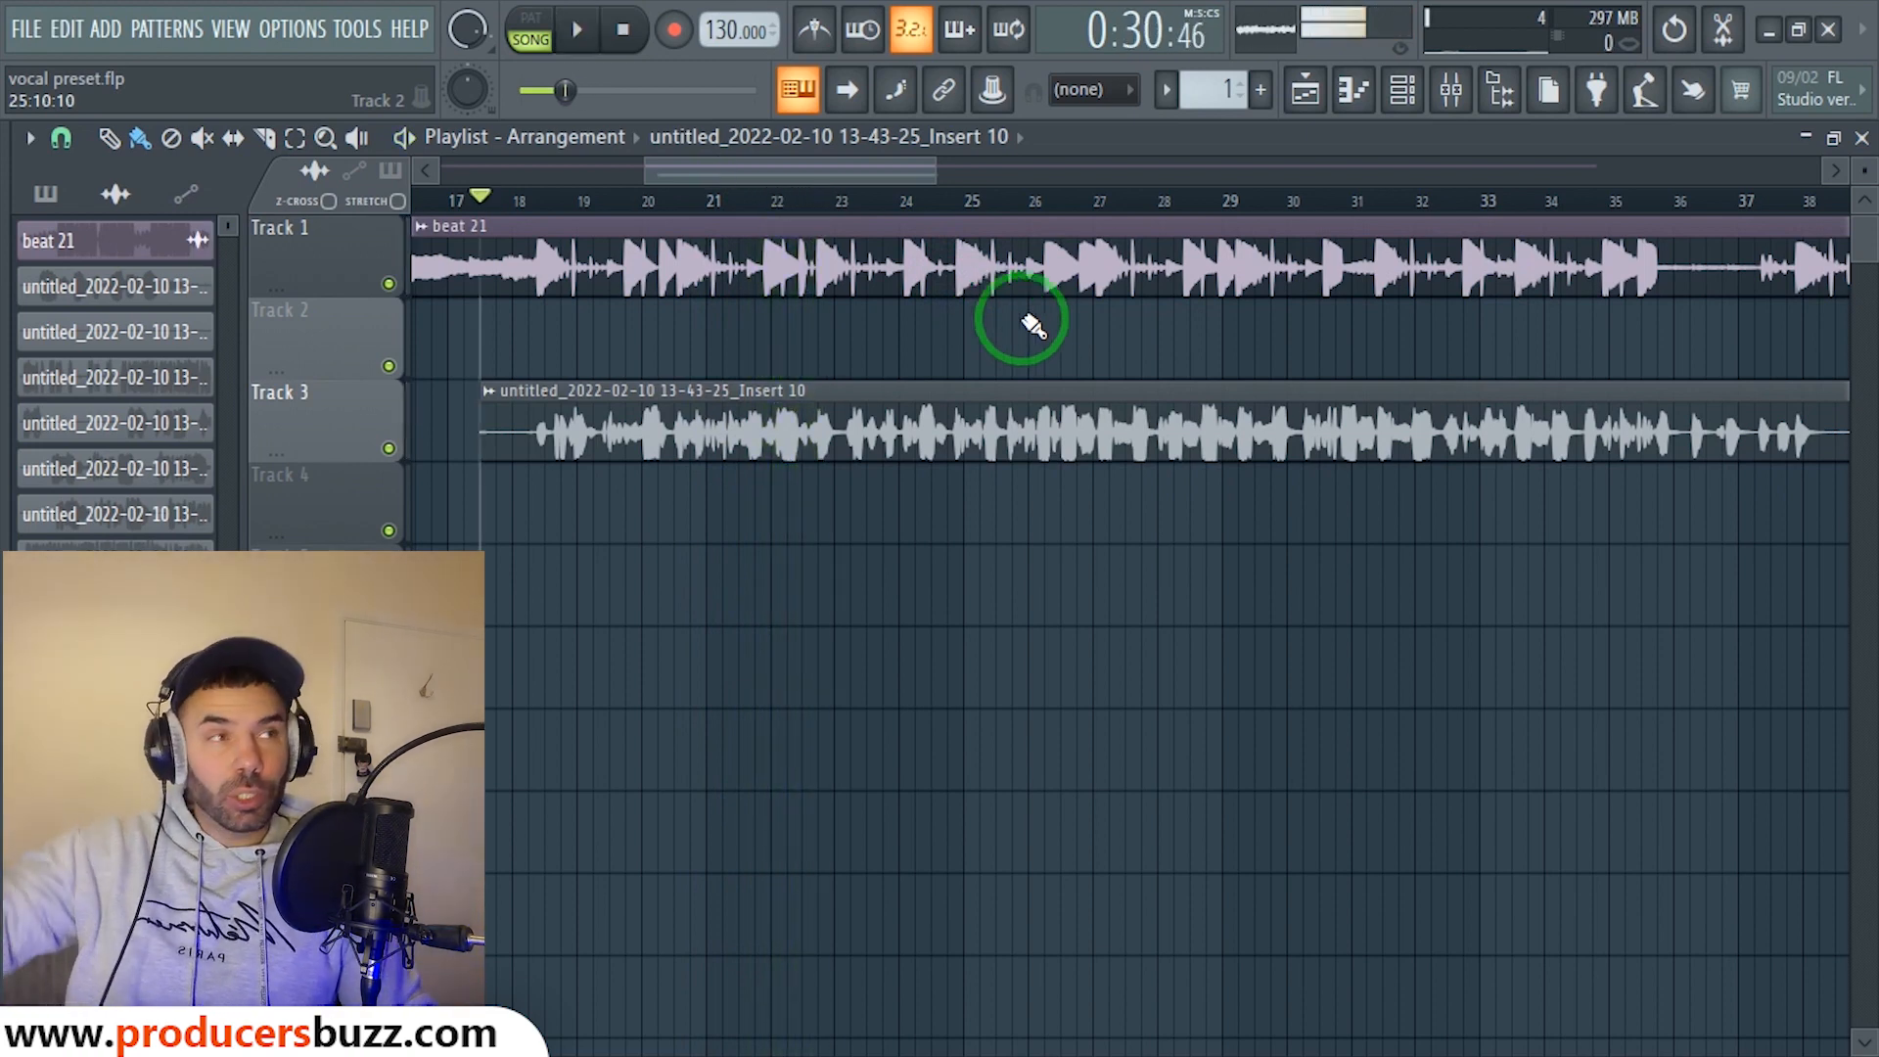
{"action": "left_click", "coordinate": [1450, 89]}
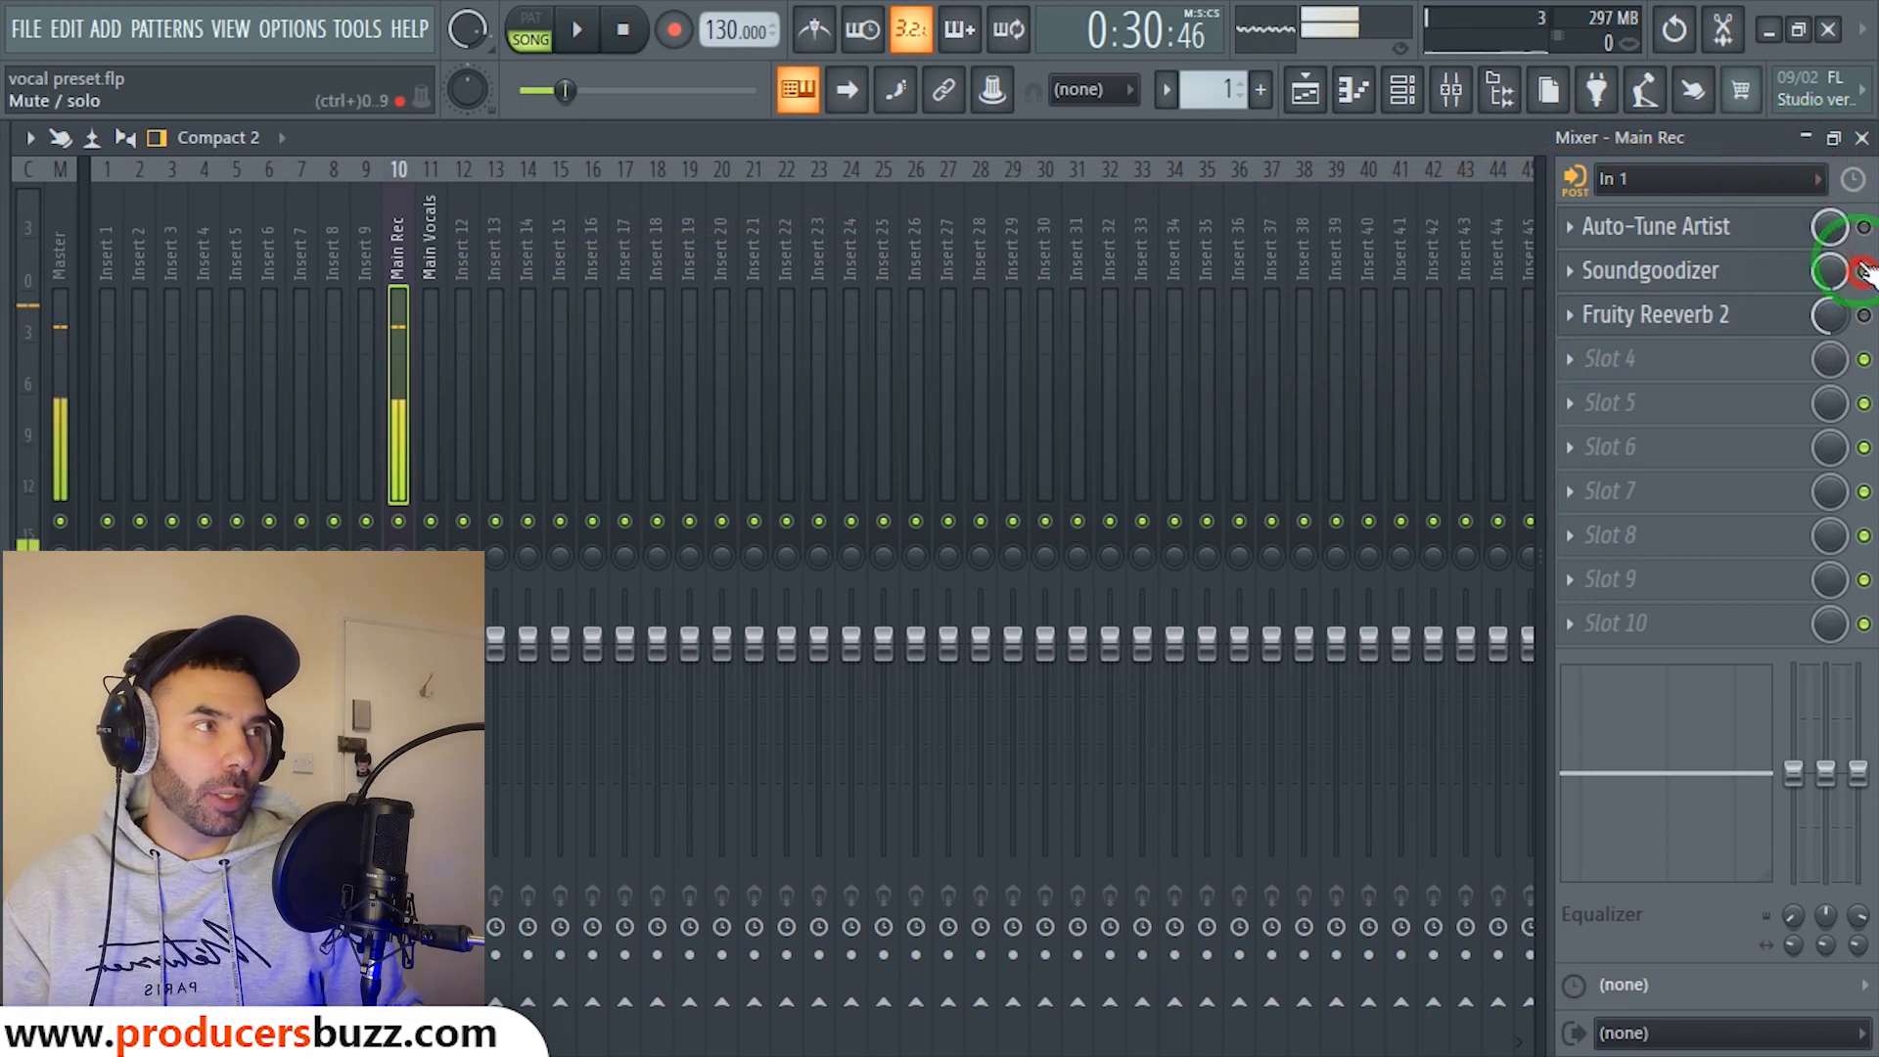
{"action": "left_click", "coordinate": [1805, 138]}
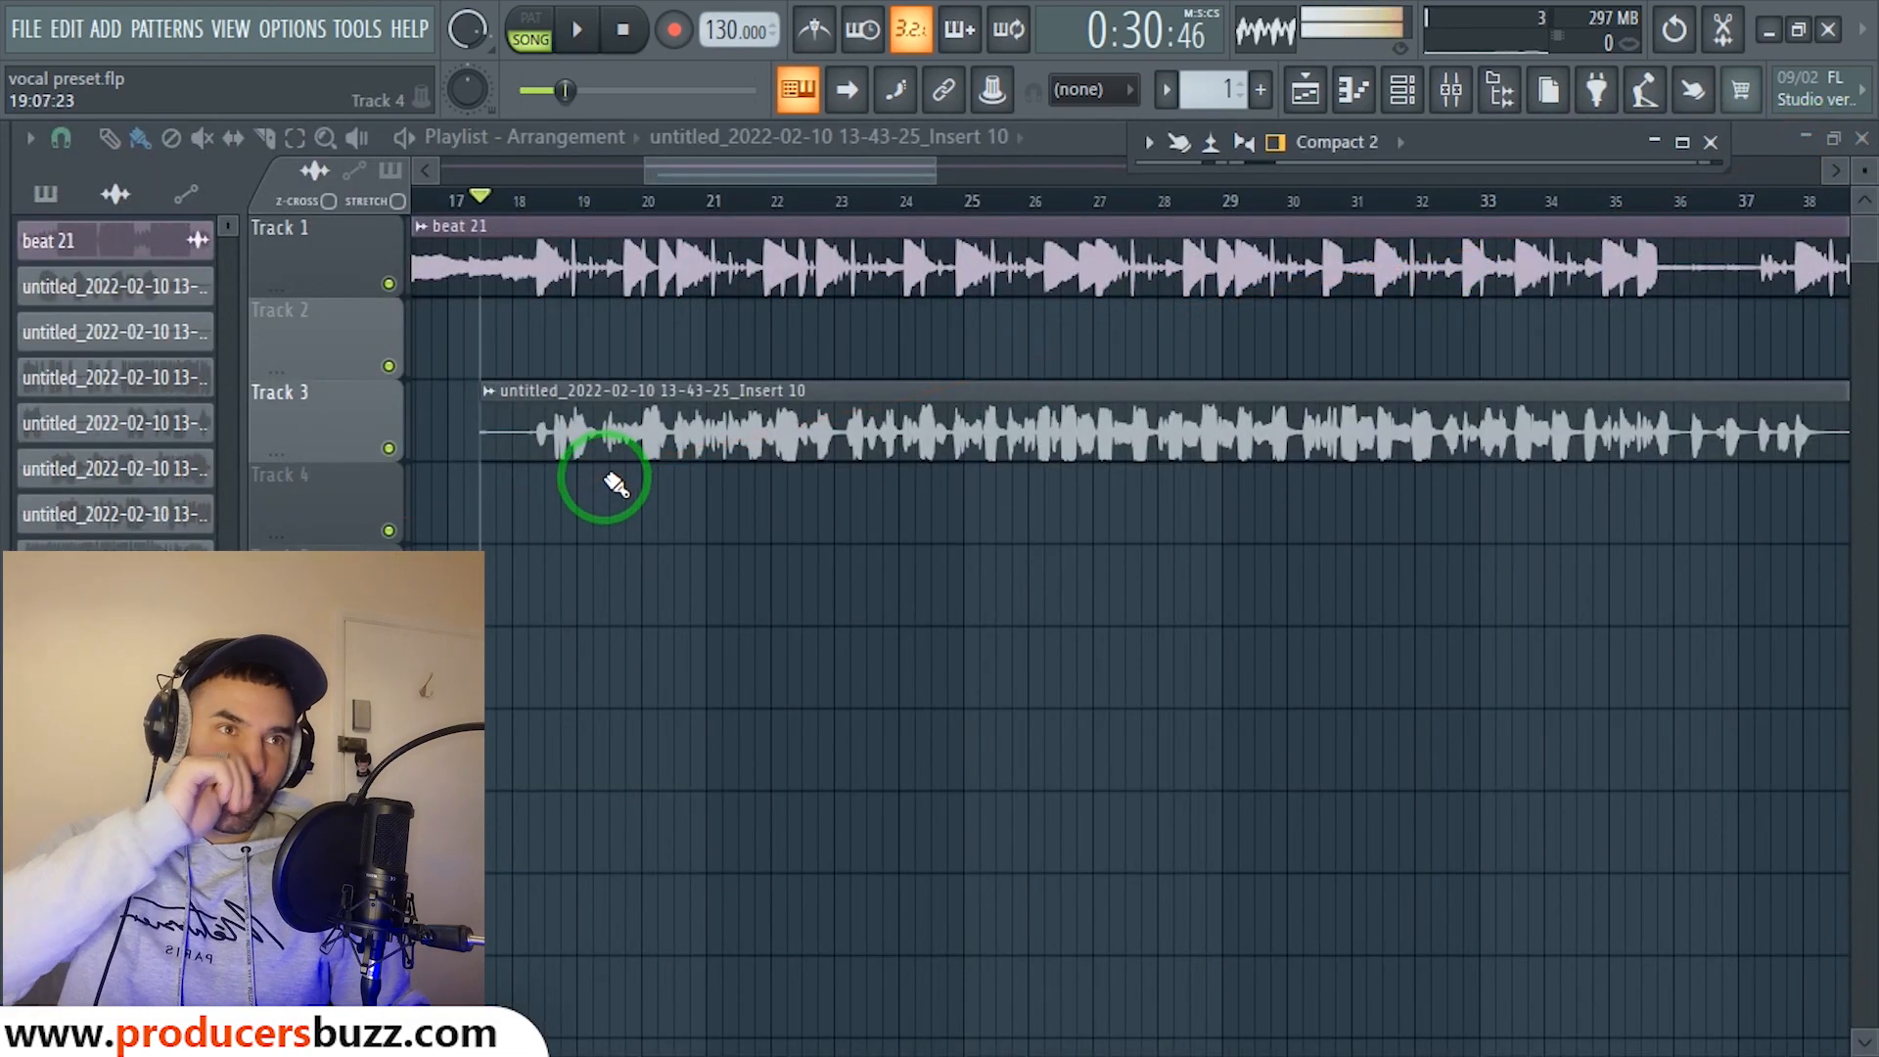
{"action": "left_click", "coordinate": [388, 449]}
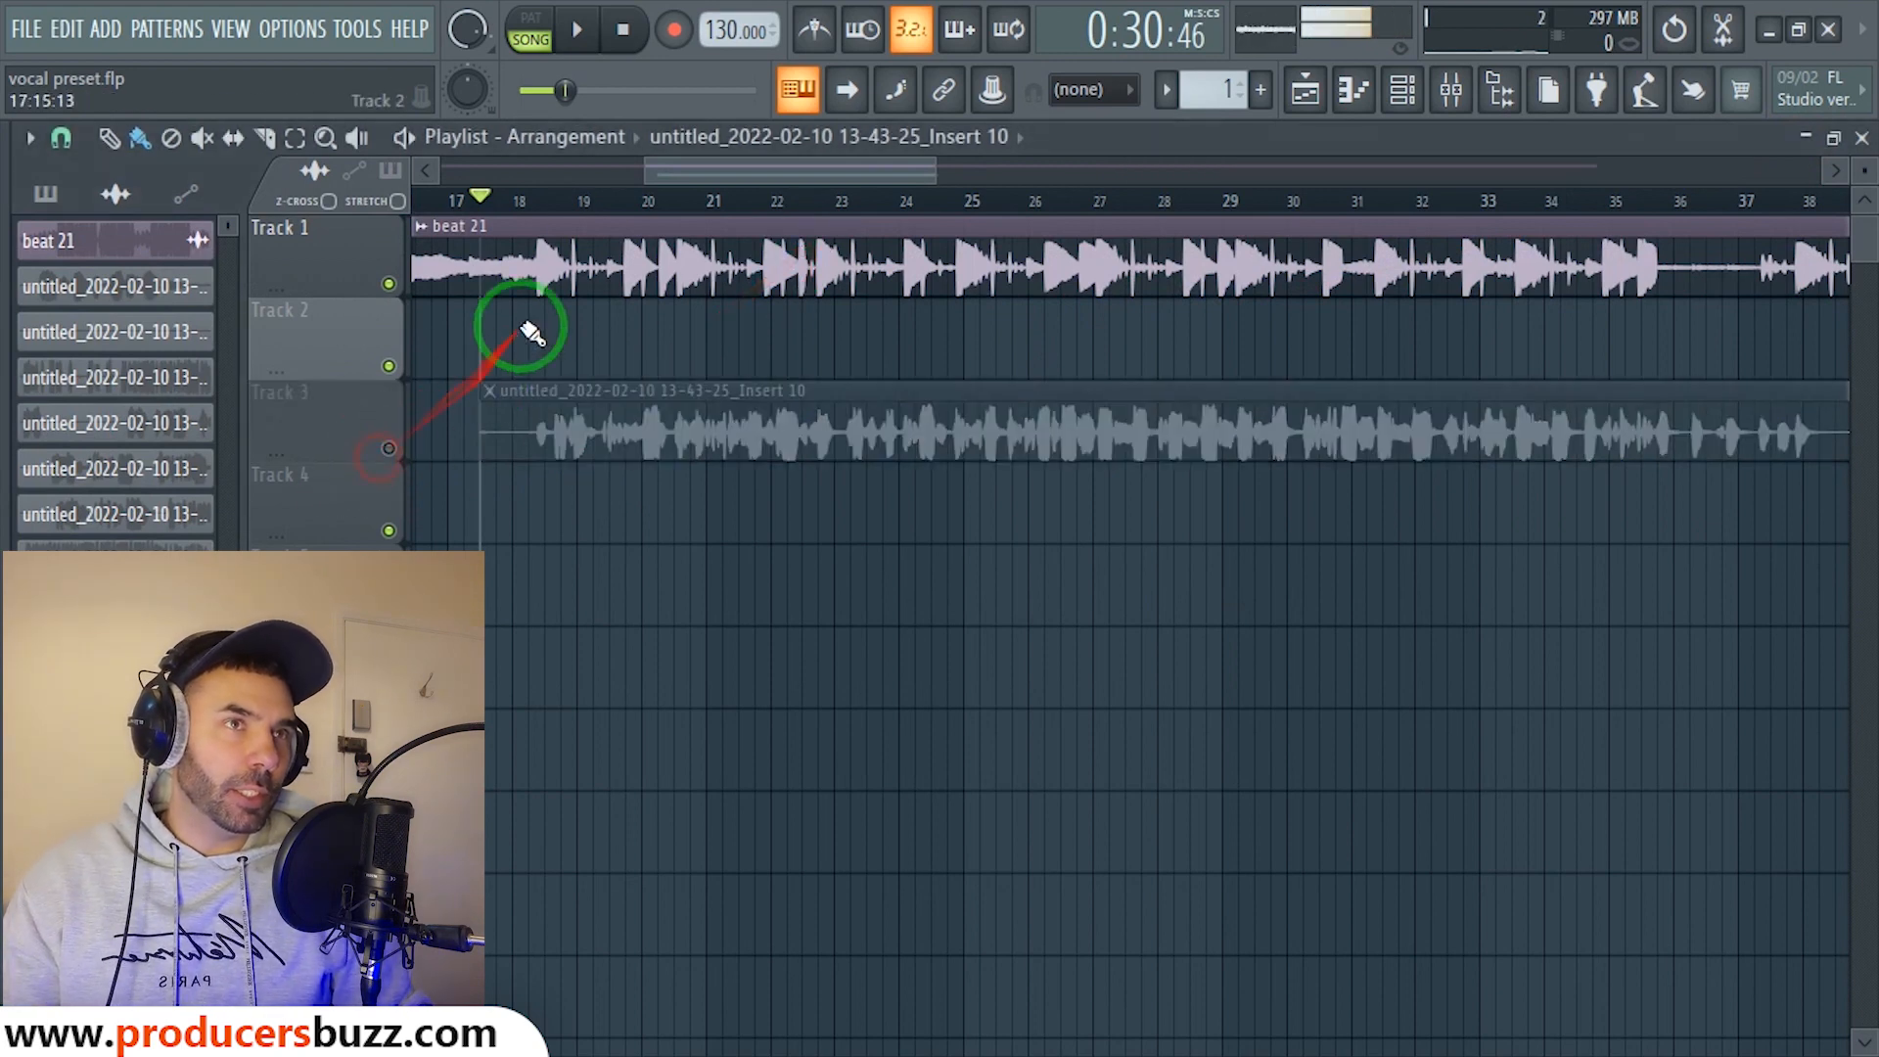
Enable Auto-Tune Artist on the Main Rec mixer channel and open its editor.
{"action": "left_click", "coordinate": [1465, 87]}
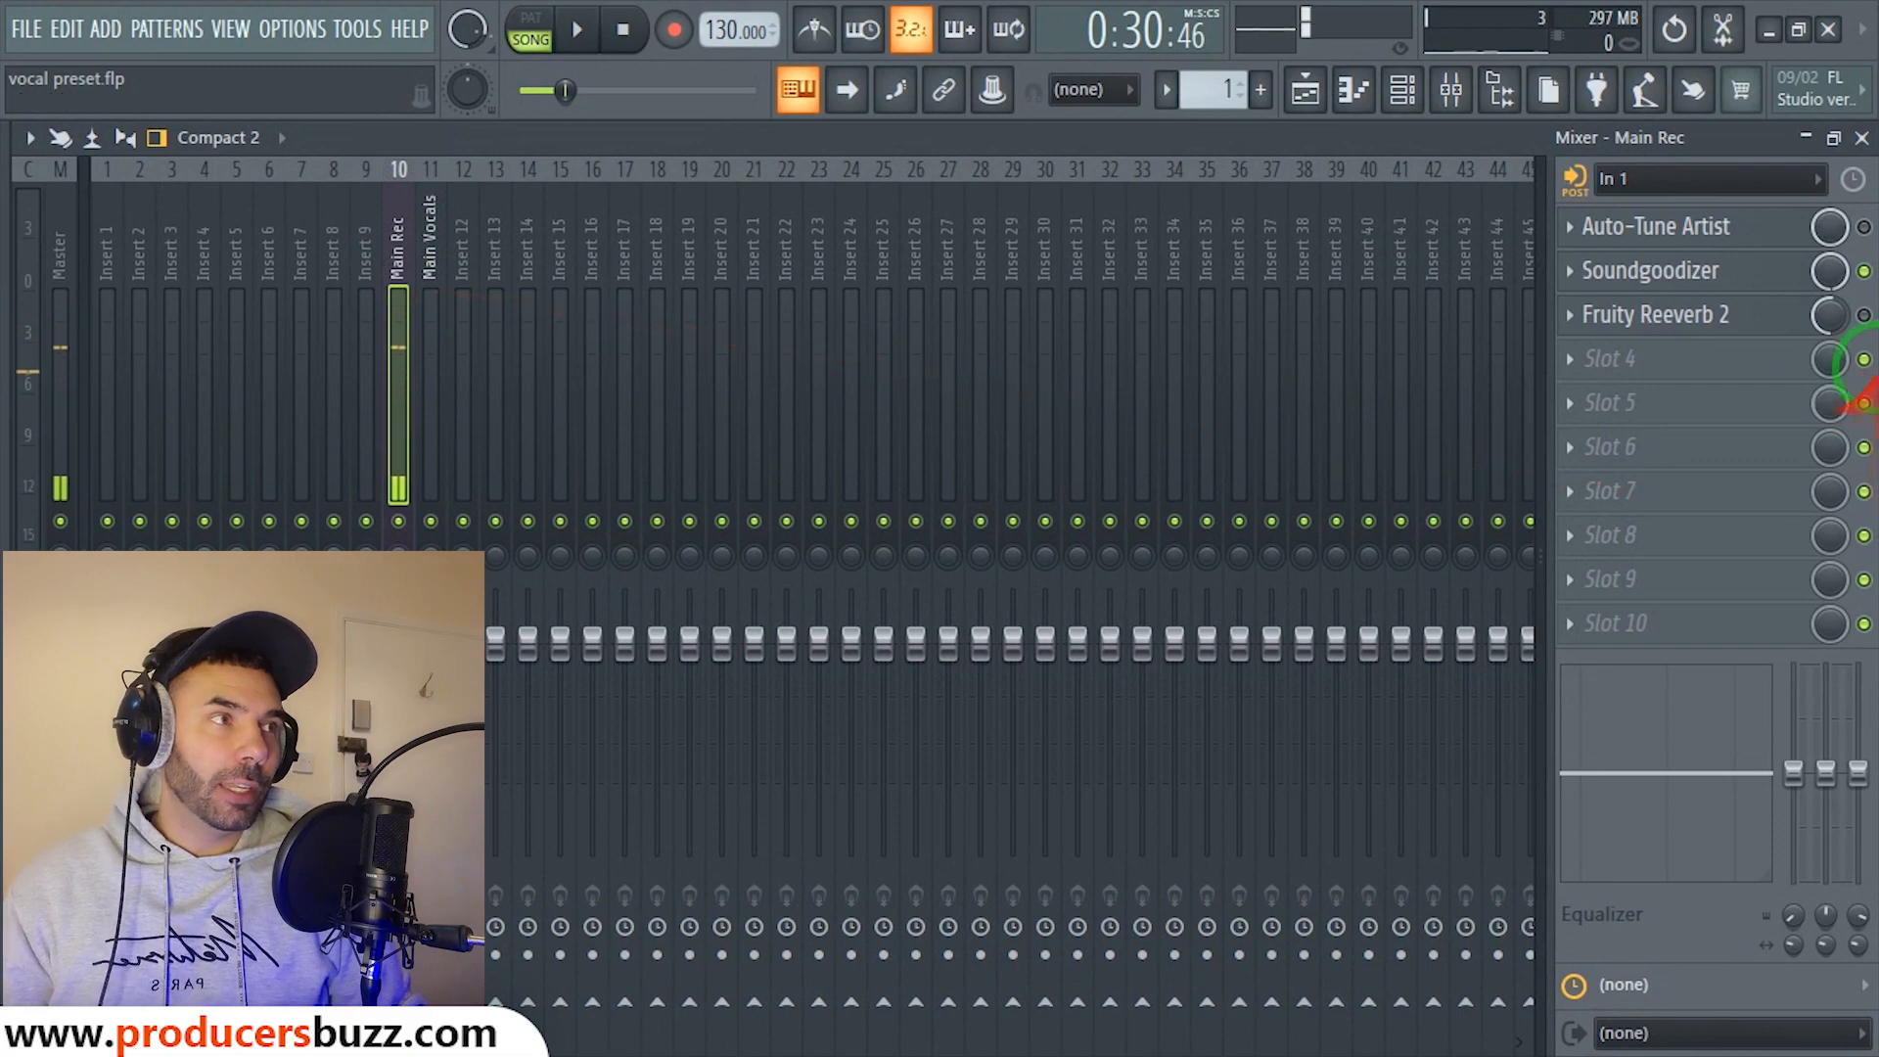
{"action": "left_click", "coordinate": [1865, 235]}
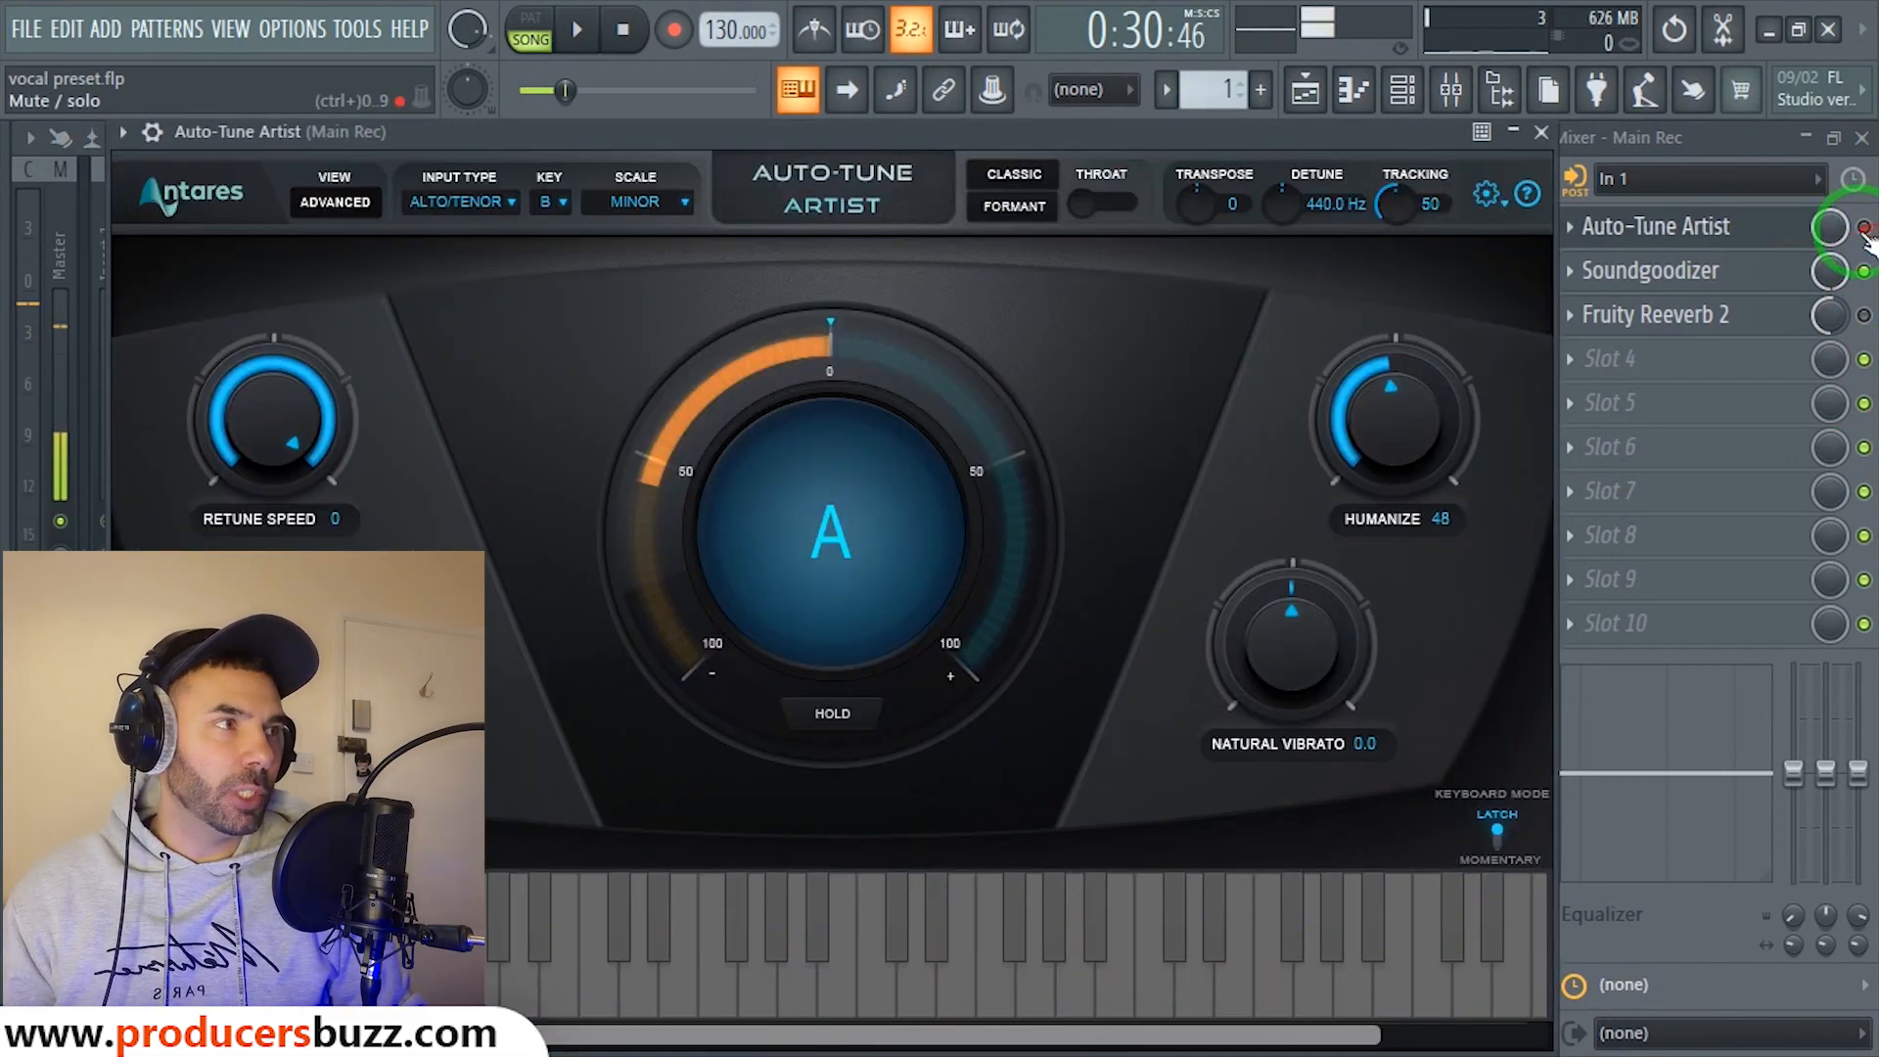
{"action": "left_click", "coordinate": [1865, 234]}
{"action": "left_click", "coordinate": [1593, 227]}
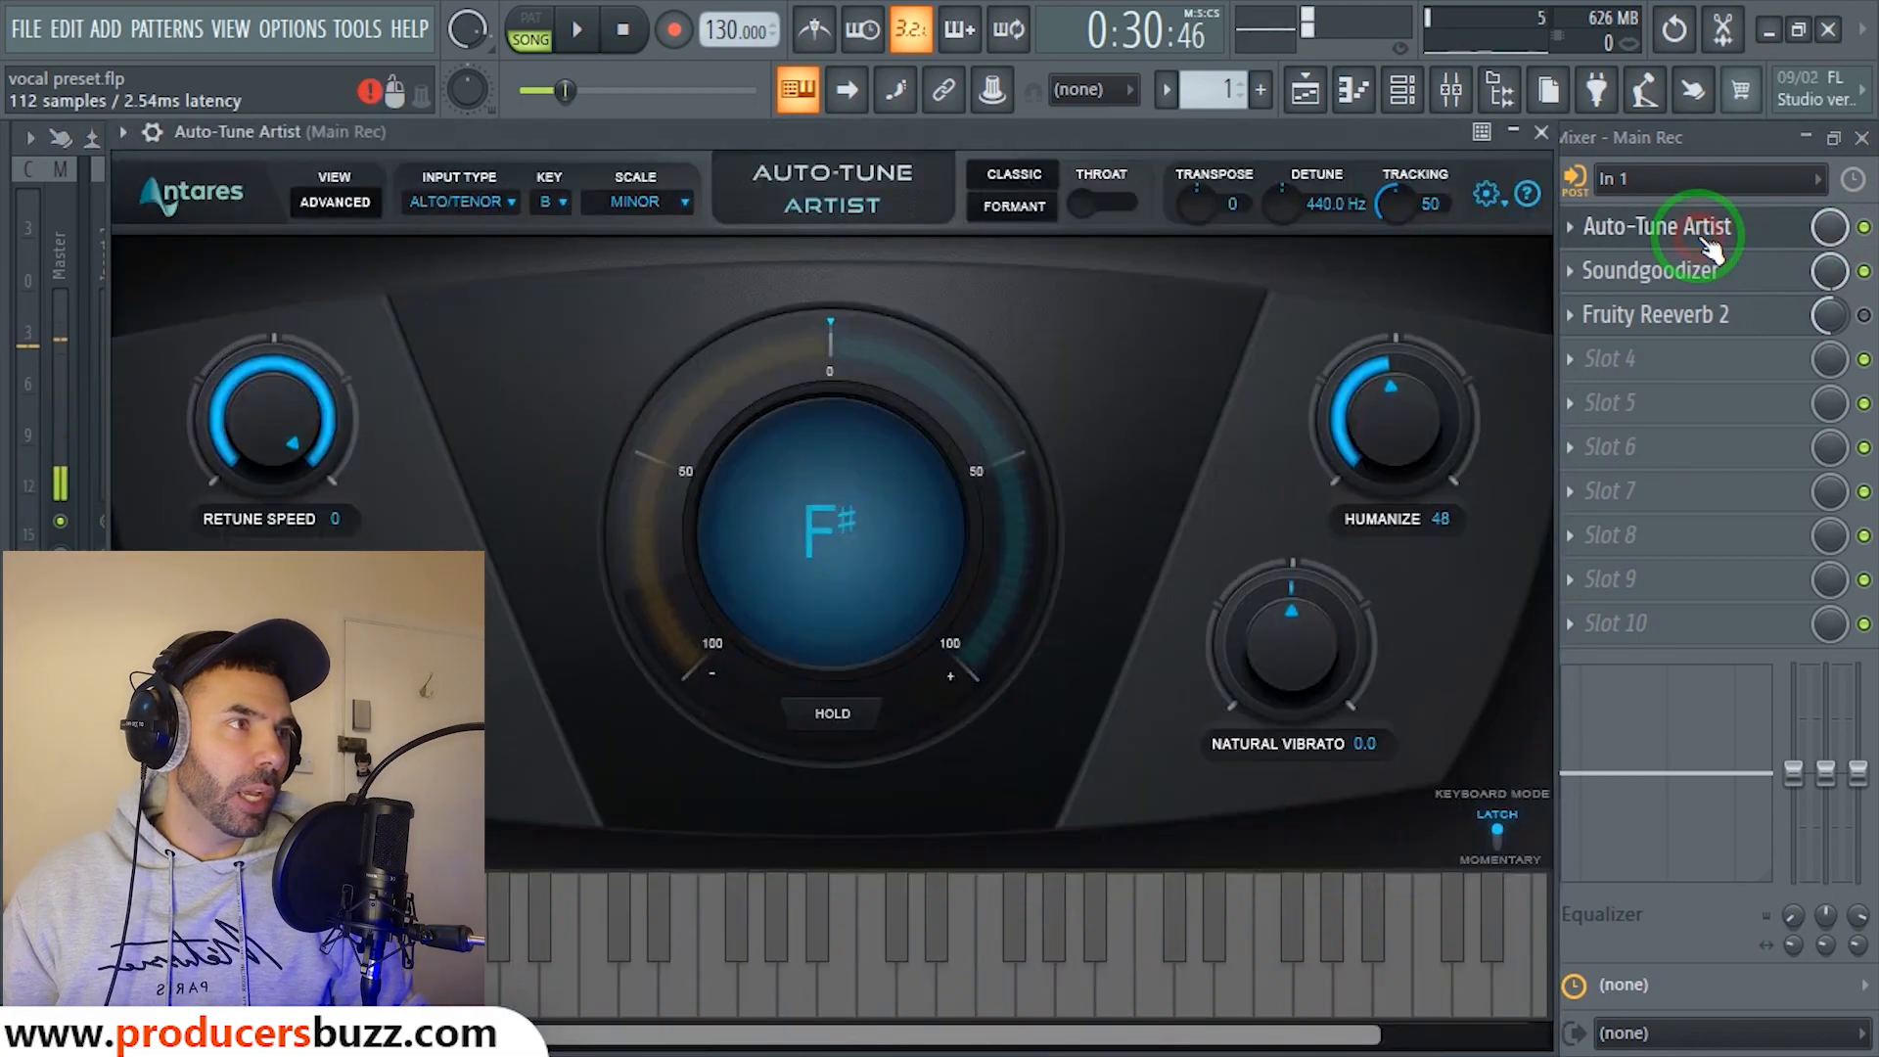
{"action": "left_click", "coordinate": [1066, 157]}
{"action": "left_click_drag", "start_coordinate": [1065, 151], "coordinate": [1107, 163]}
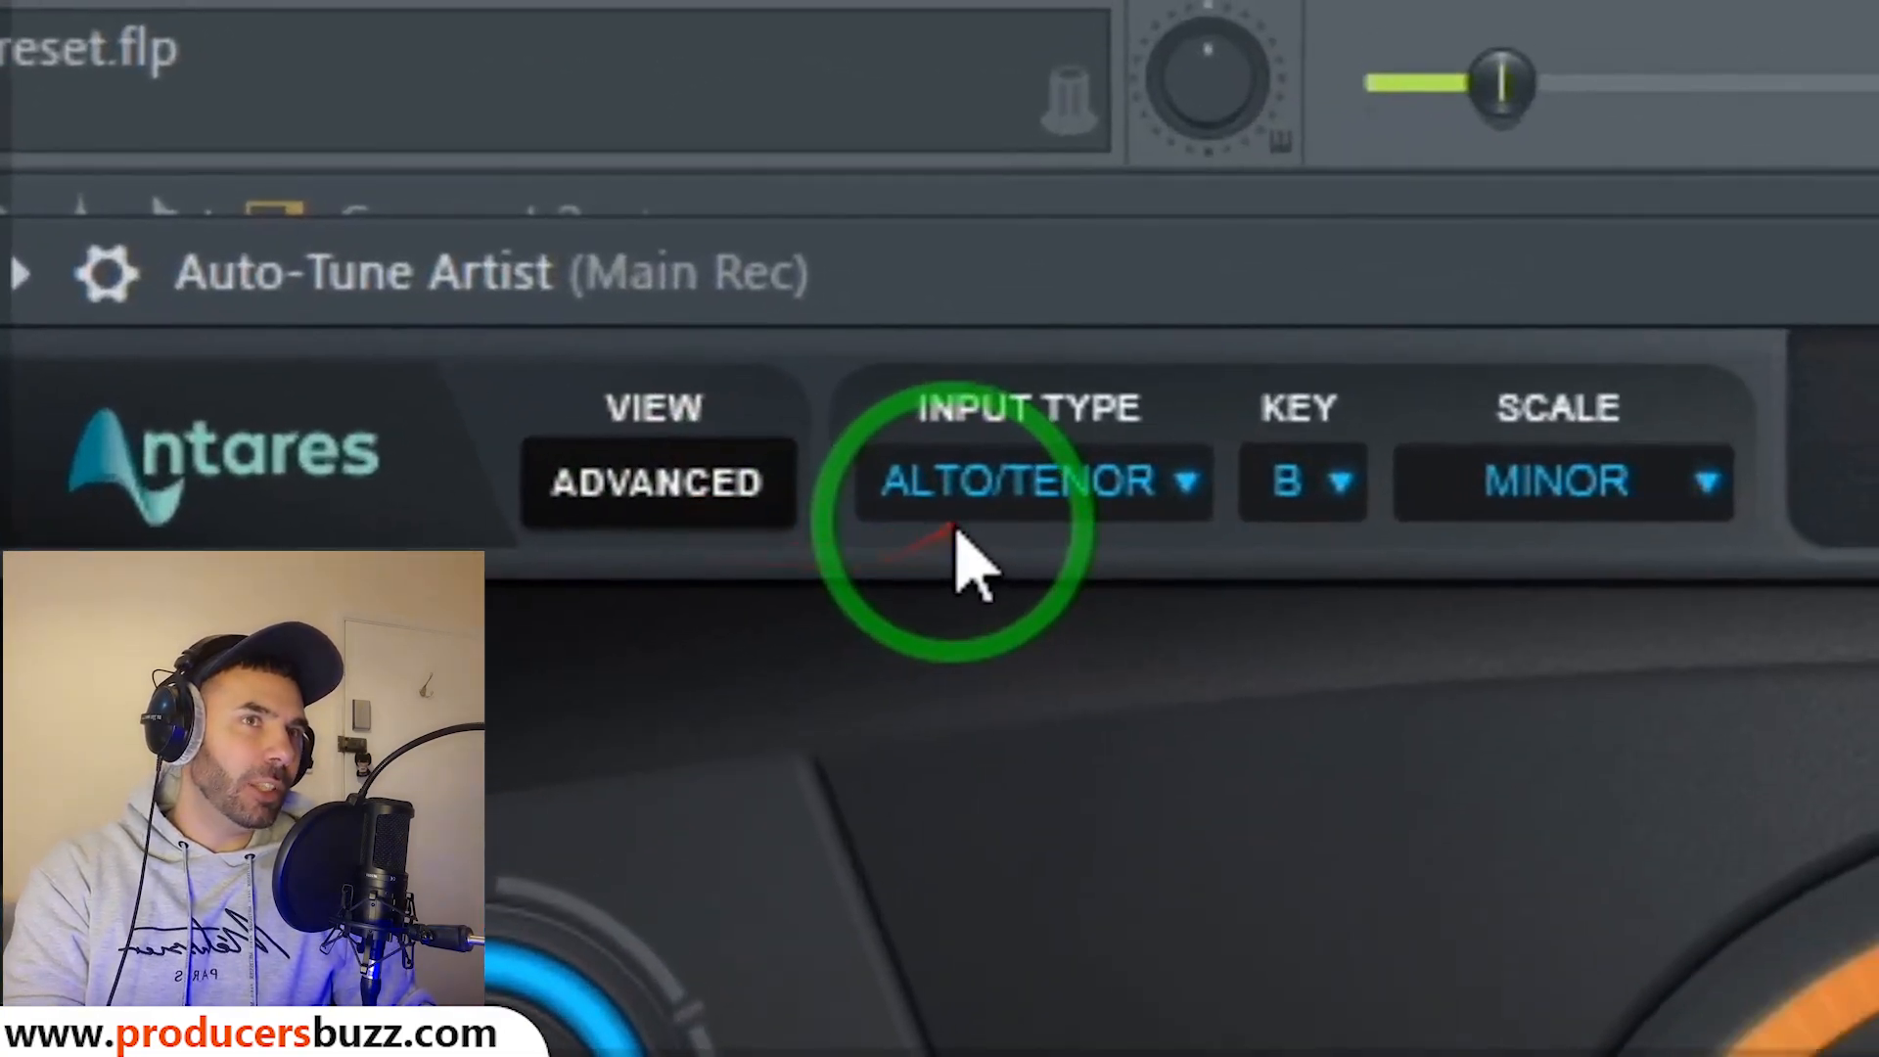
Try the Low Male input type in Auto-Tune Artist and return it to Alto/Tenor.
{"action": "left_click", "coordinate": [974, 534]}
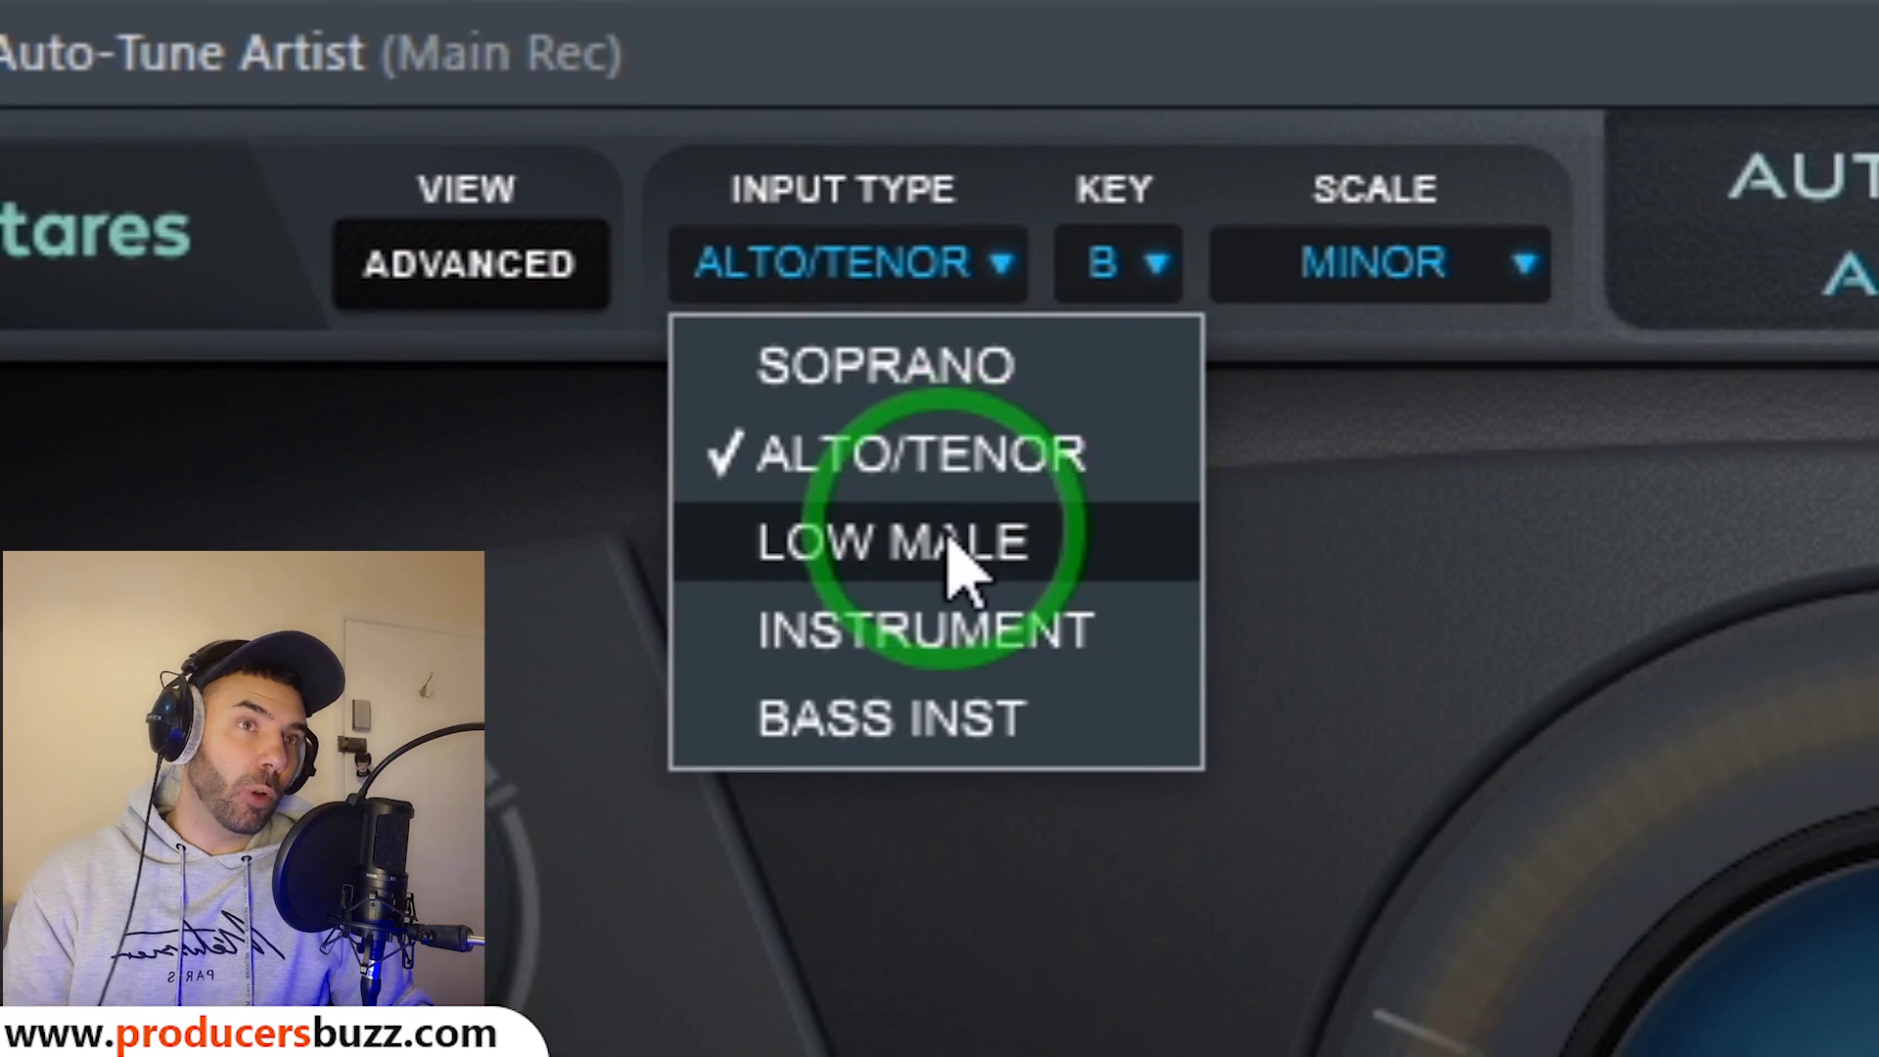
{"action": "left_click", "coordinate": [954, 548]}
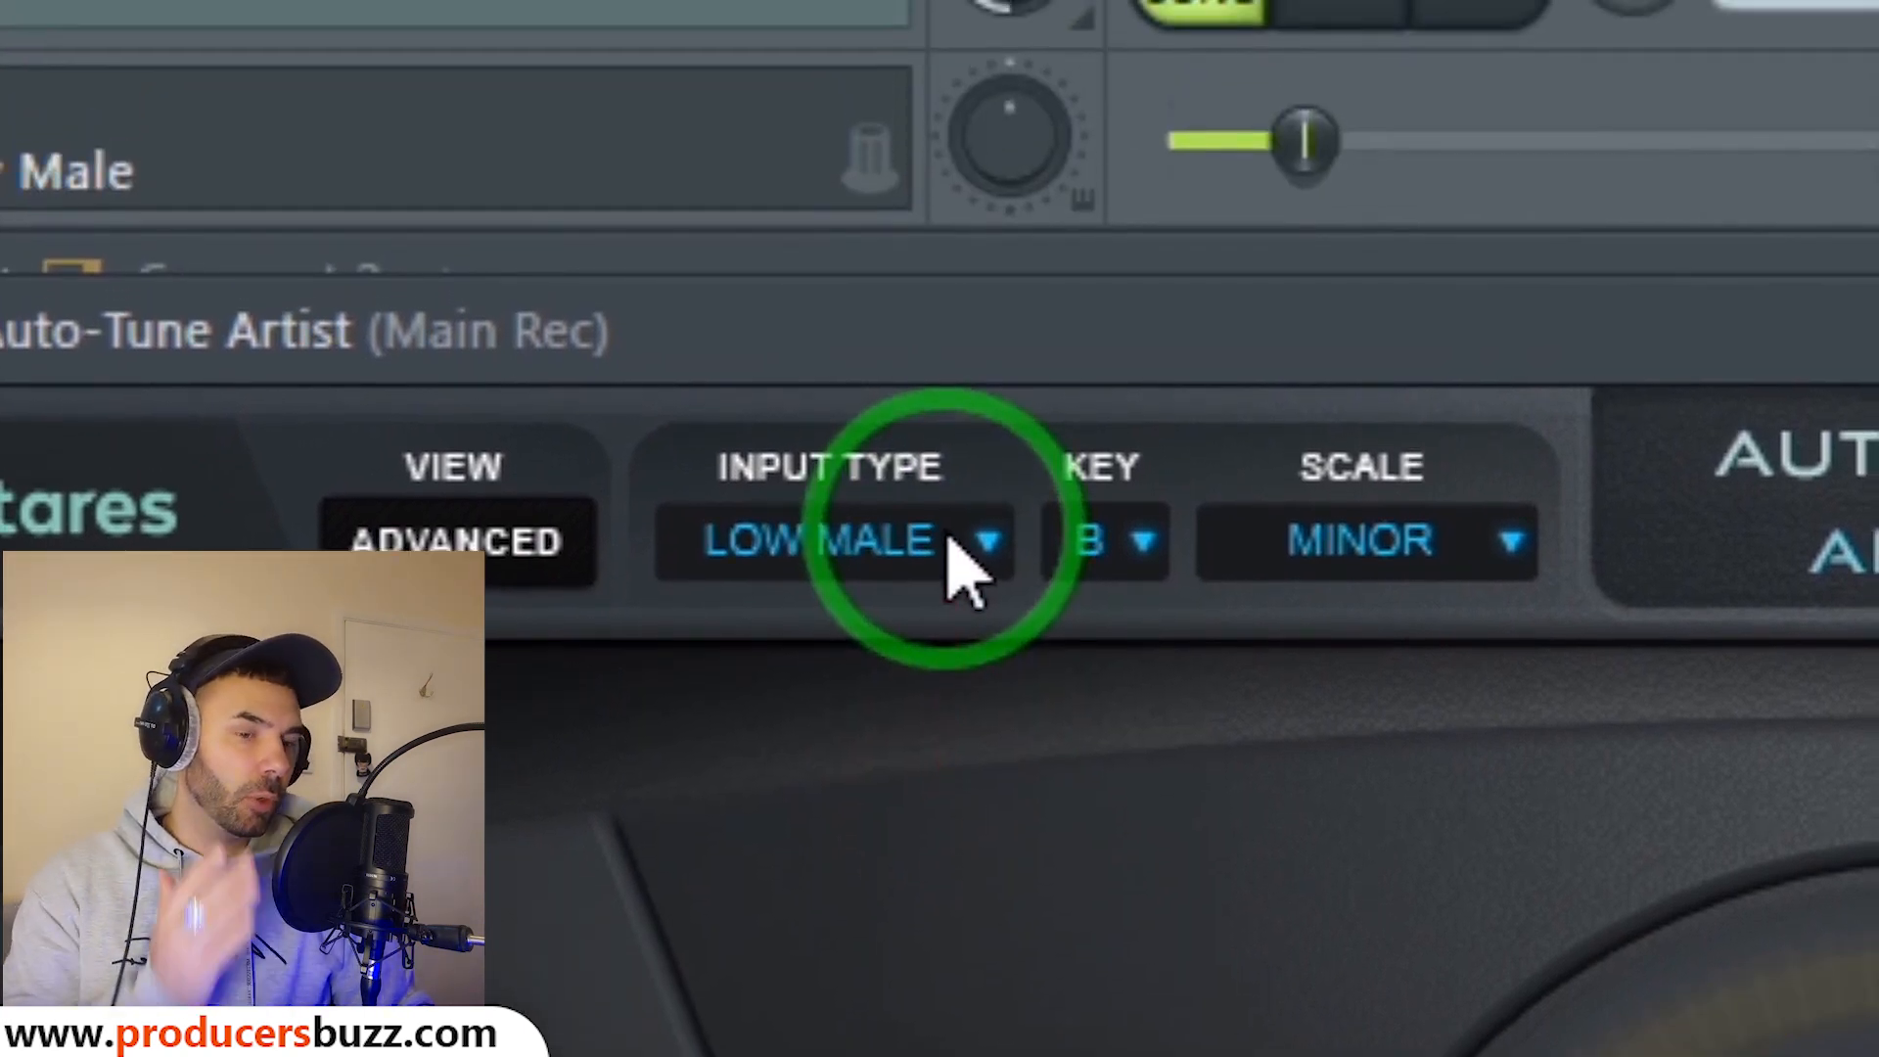
{"action": "left_click", "coordinate": [959, 553]}
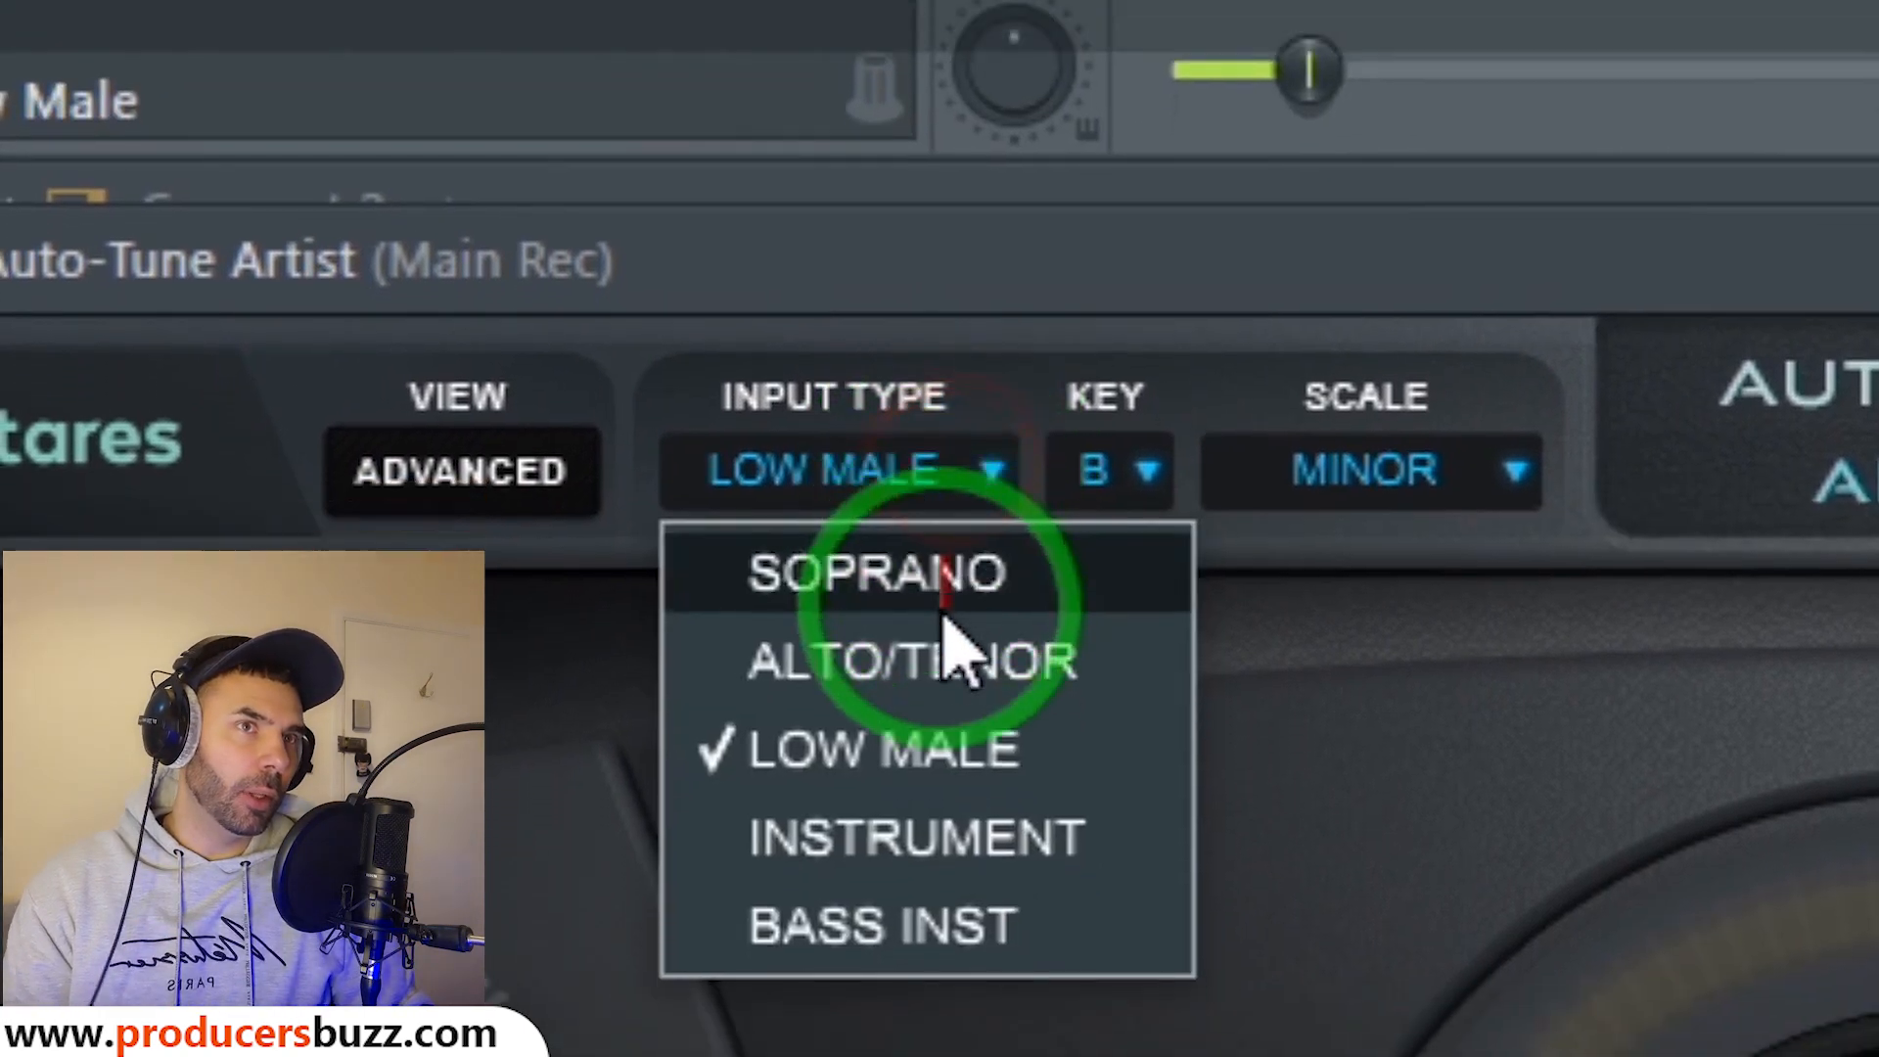
{"action": "left_click", "coordinate": [951, 648]}
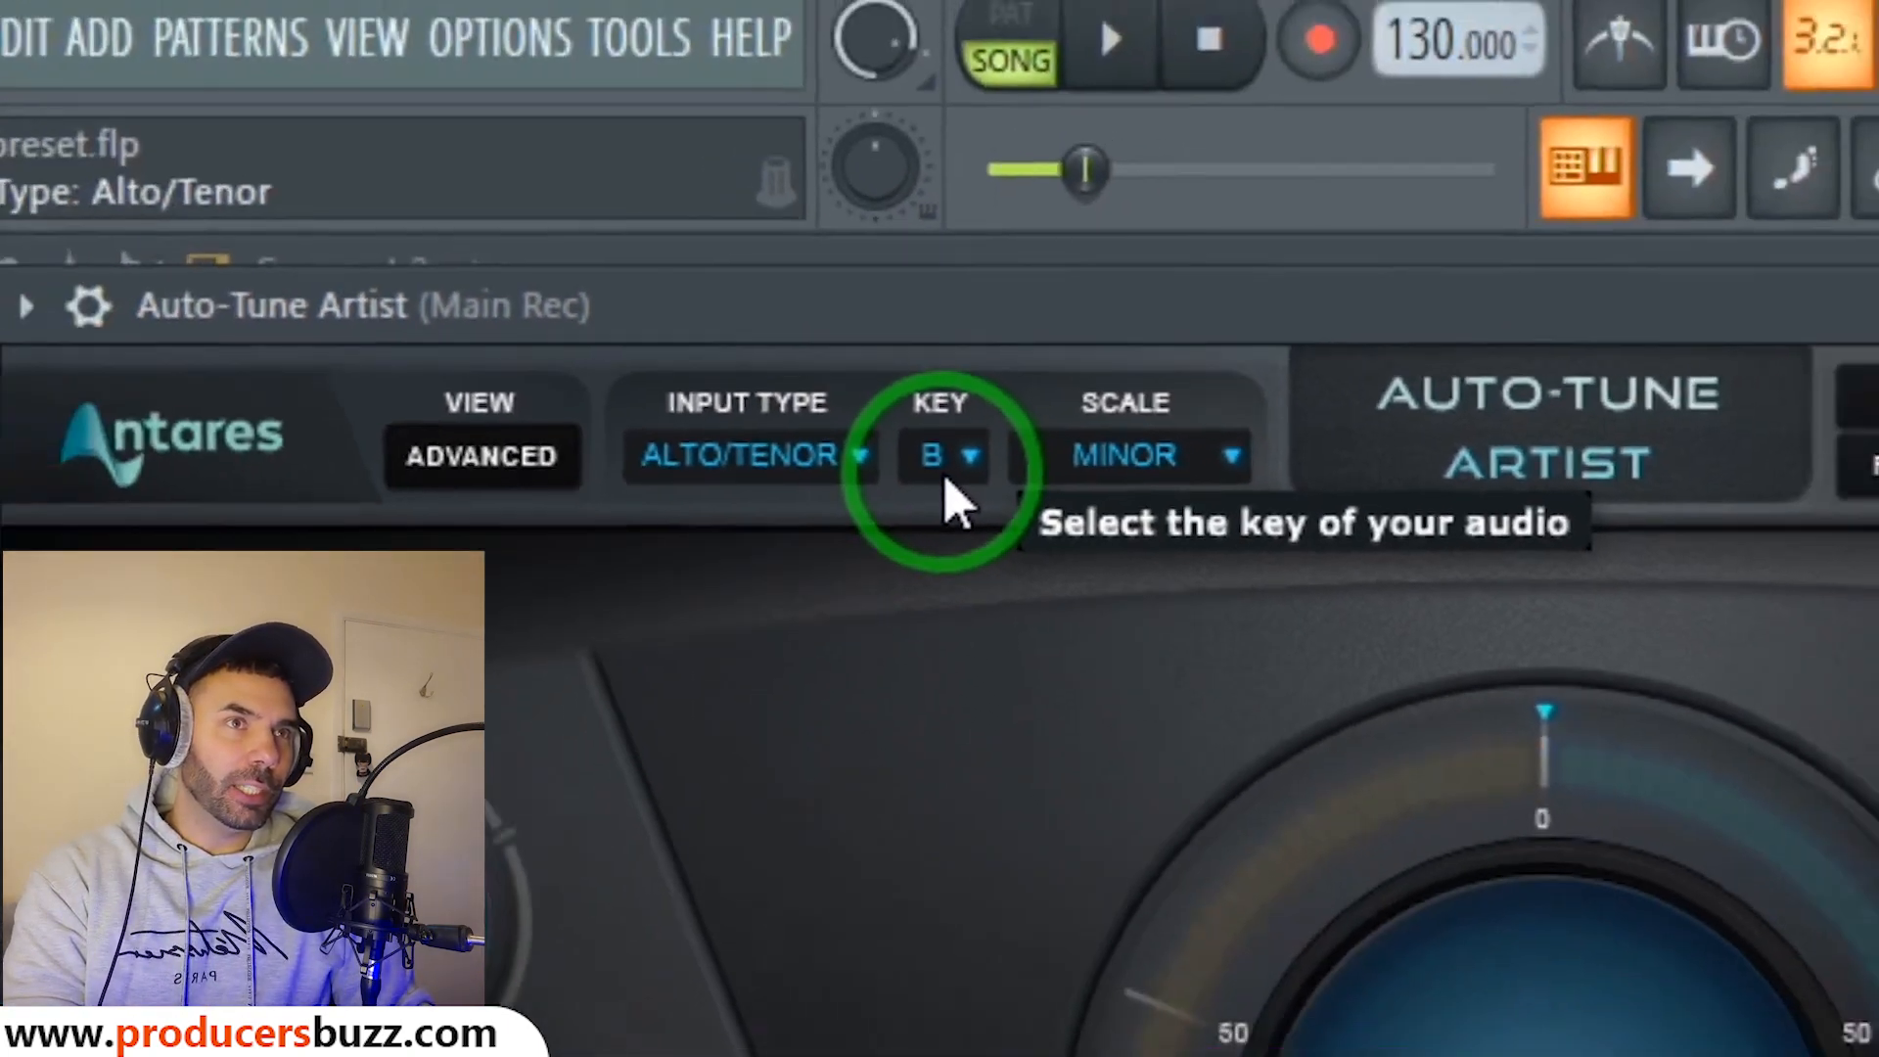
Set the Auto-Tune Artist key to B and the scale to Minor.
{"action": "left_click", "coordinate": [945, 534]}
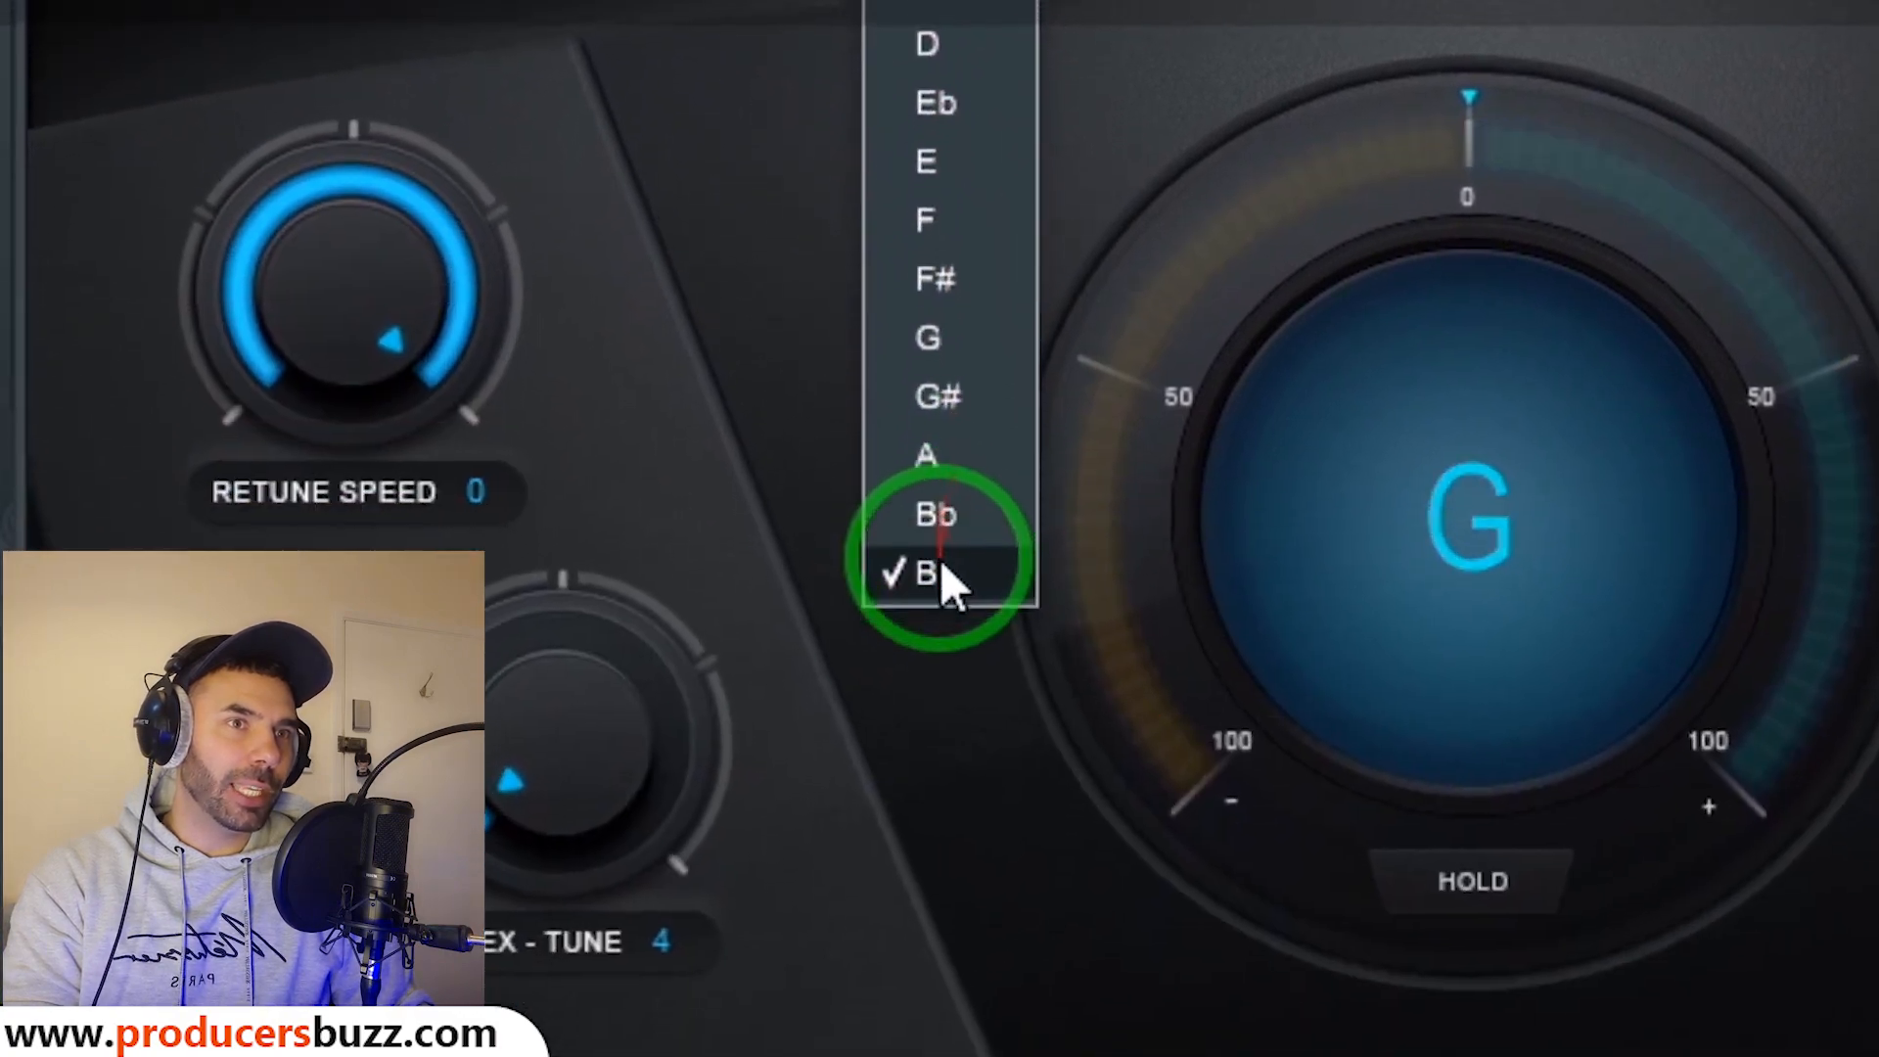
{"action": "left_click", "coordinate": [934, 1051]}
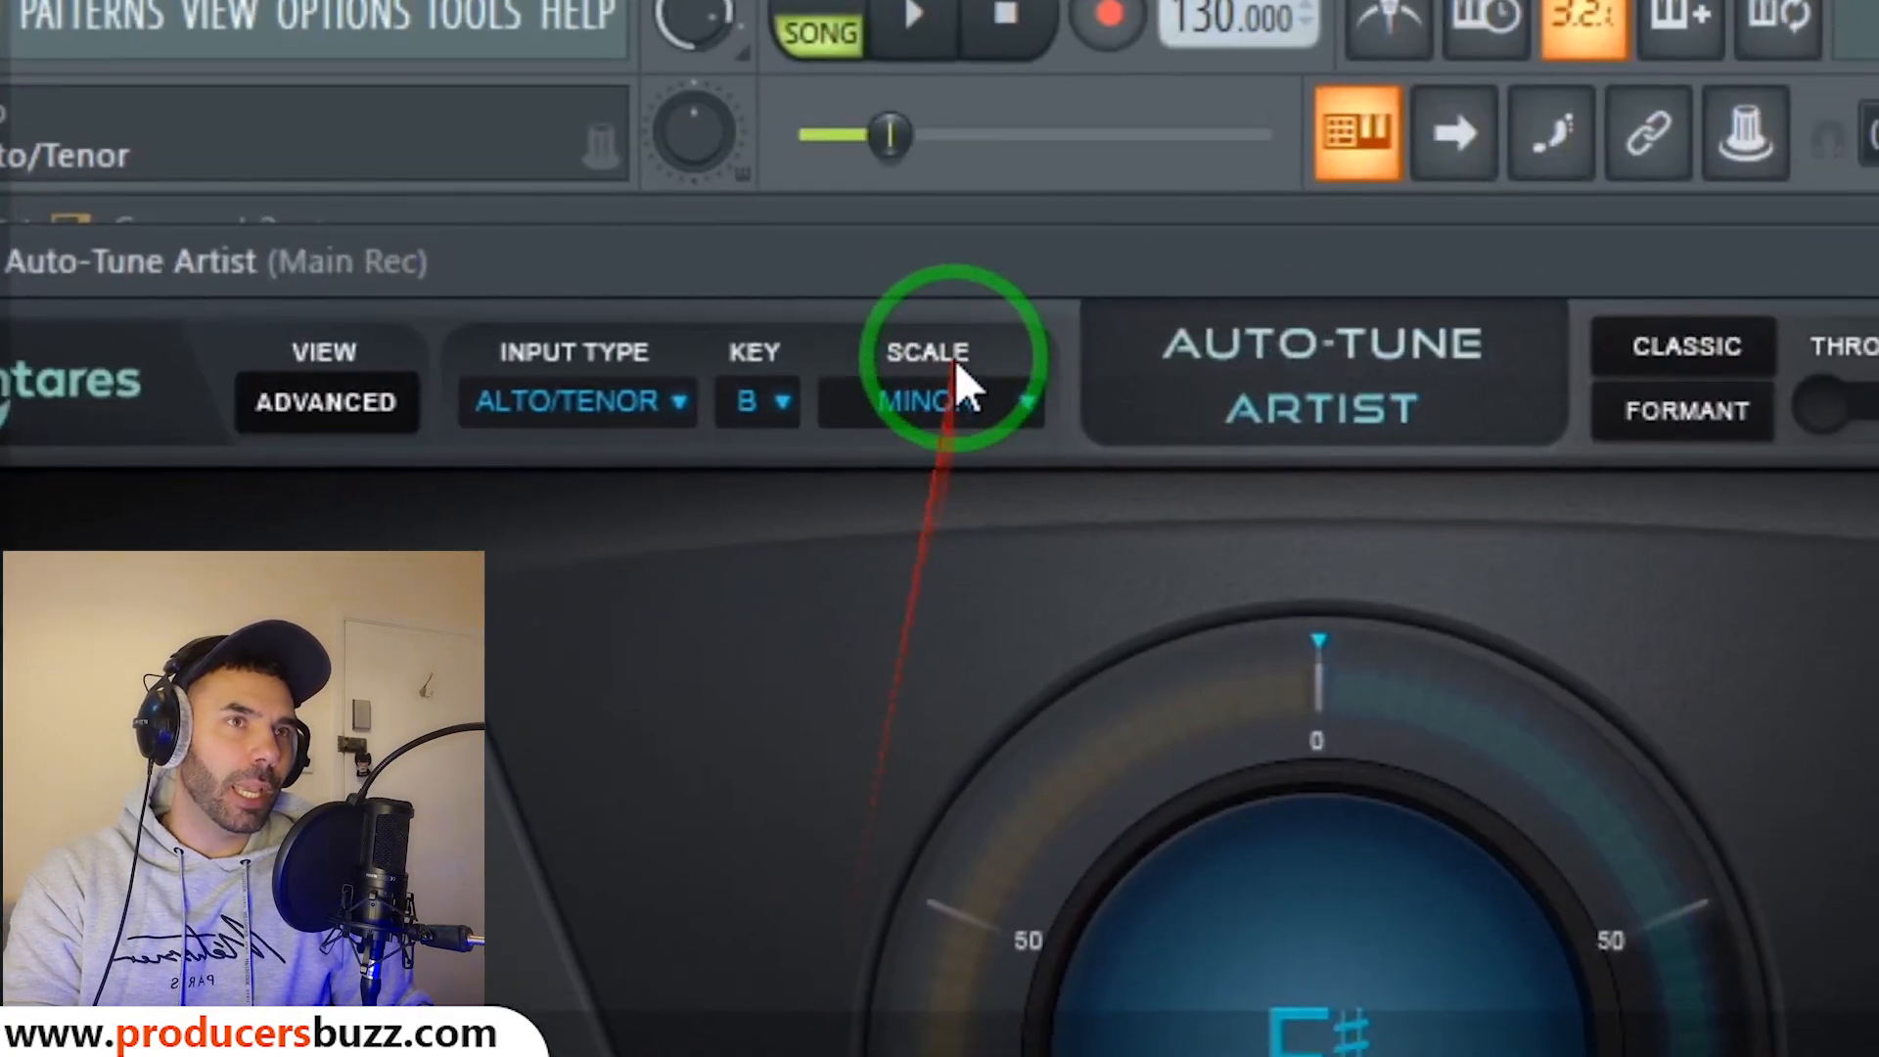
{"action": "left_click", "coordinate": [954, 386]}
{"action": "left_click", "coordinate": [944, 436]}
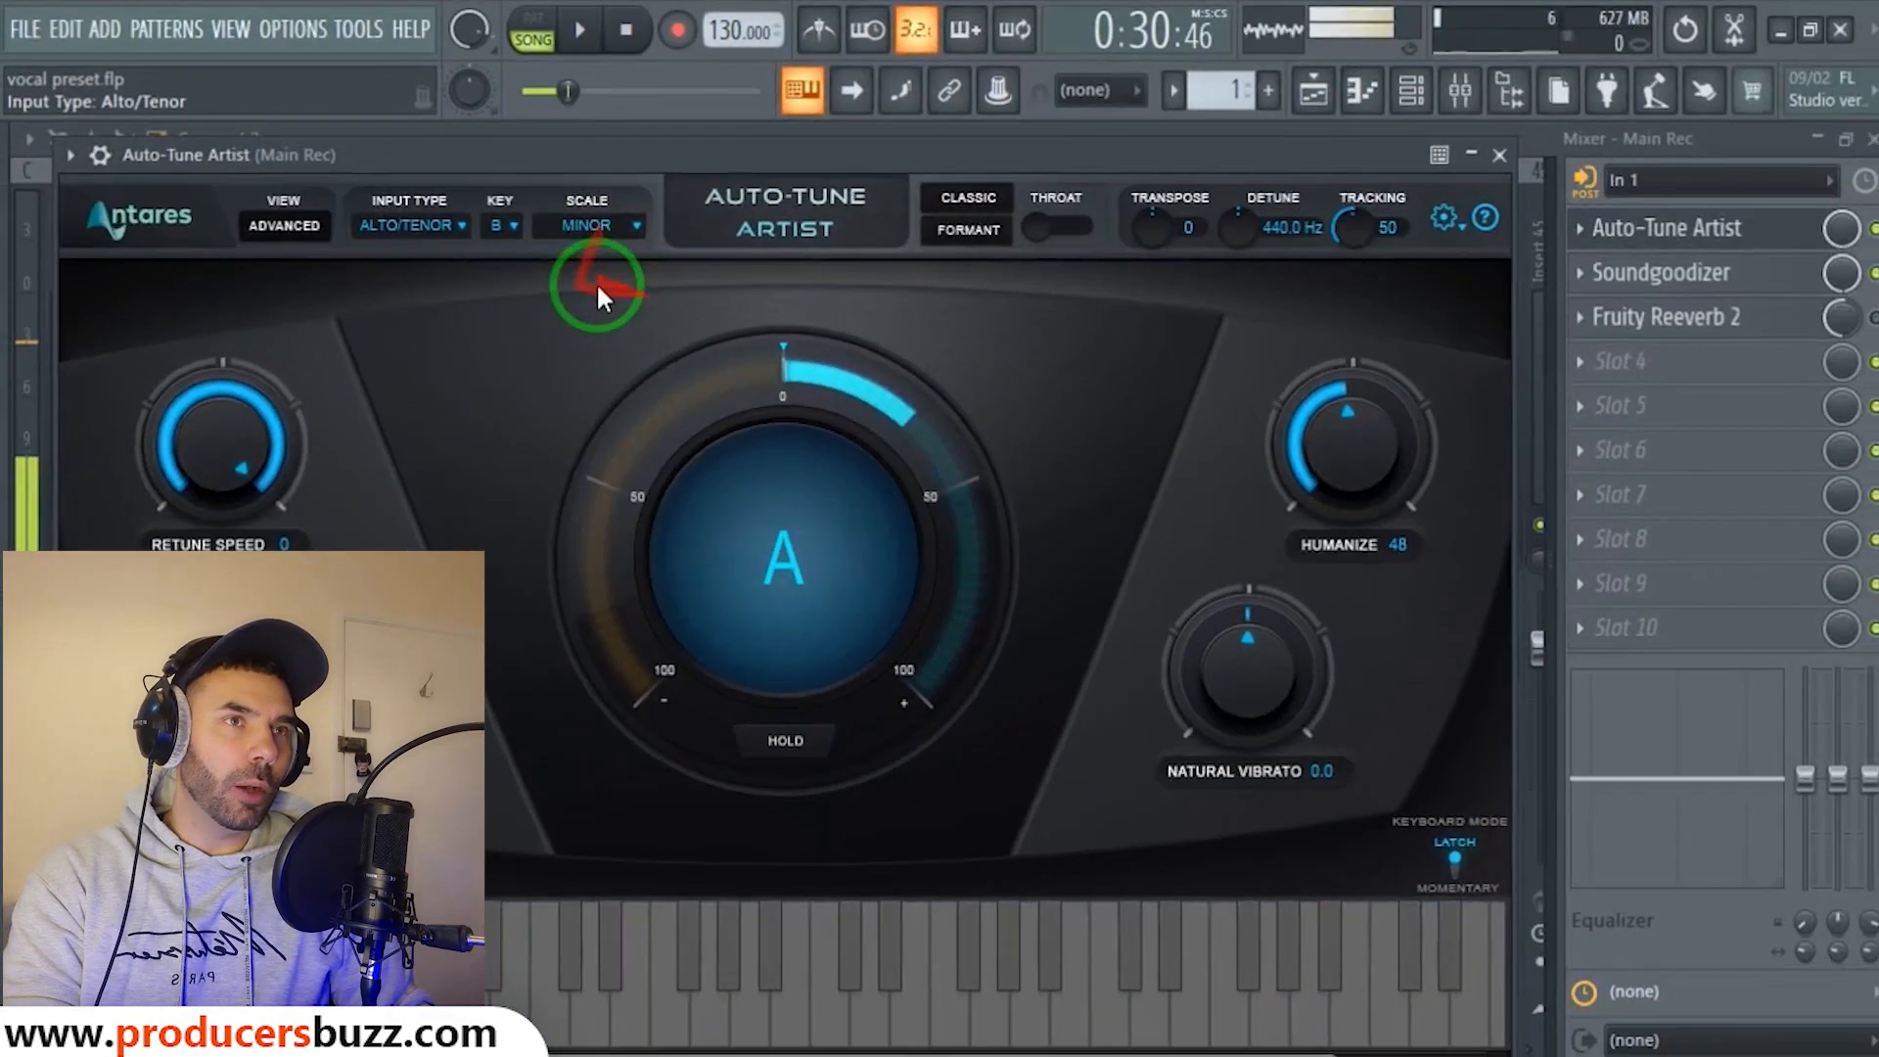
Set Auto-Tune Artist's Retune Speed to 0, Humanize to 50 and Flex-Tune to 4, and close the plugin.
{"action": "left_click_drag", "start_coordinate": [681, 155], "coordinate": [814, 224]}
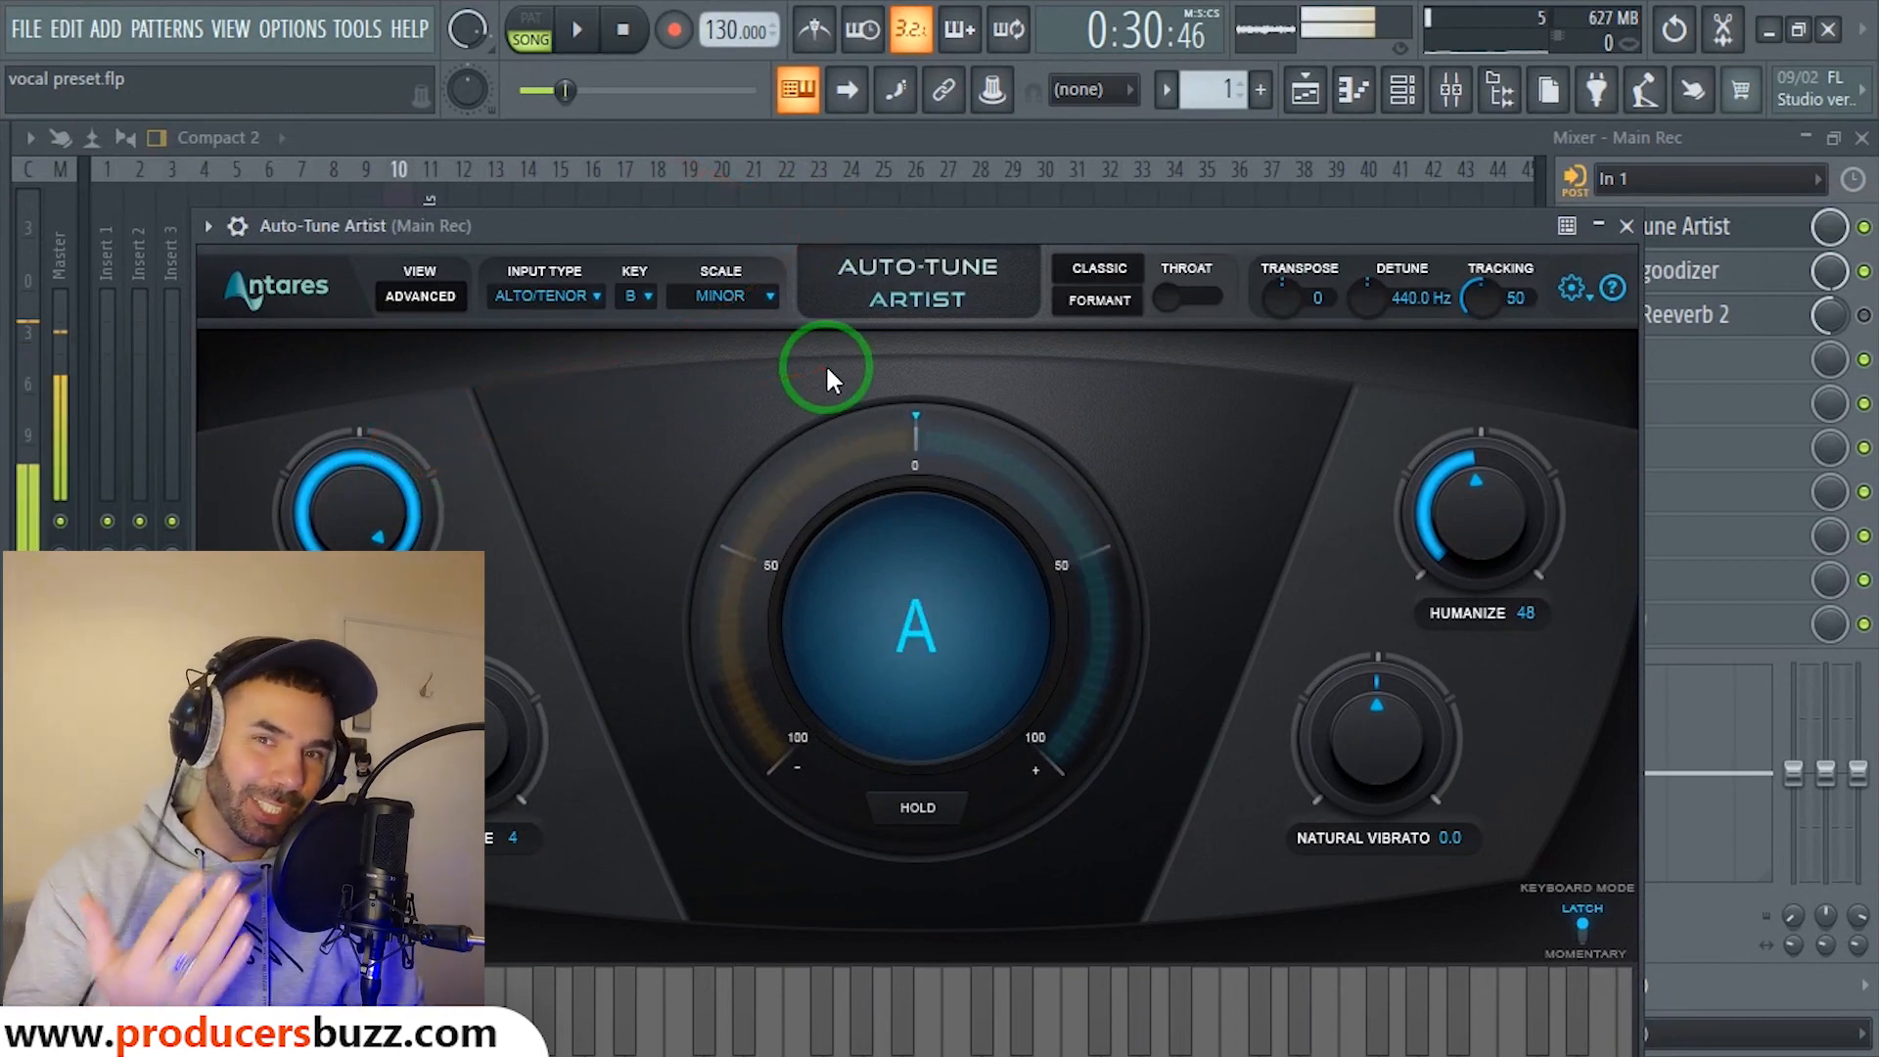
{"action": "left_click_drag", "start_coordinate": [883, 222], "coordinate": [885, 181]}
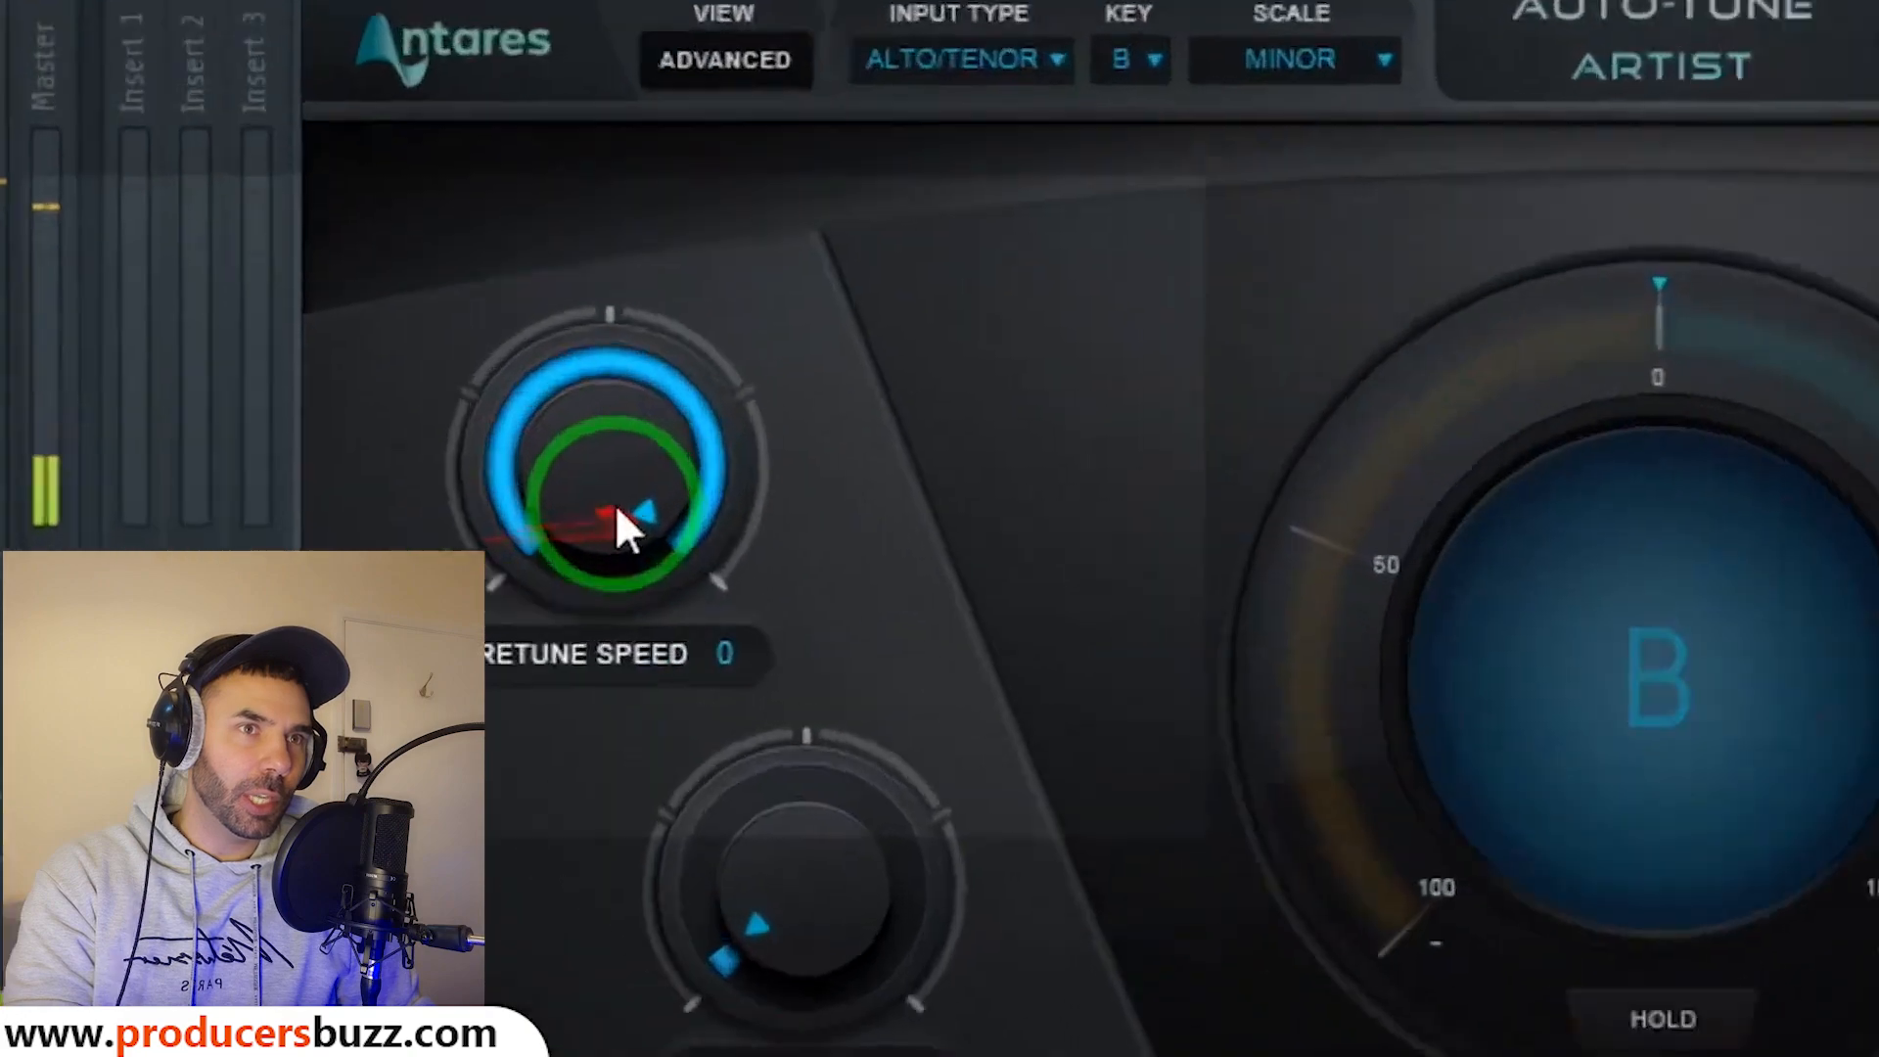
{"action": "left_click_drag", "start_coordinate": [371, 481], "coordinate": [374, 524]}
{"action": "left_click_drag", "start_coordinate": [954, 460], "coordinate": [966, 256]}
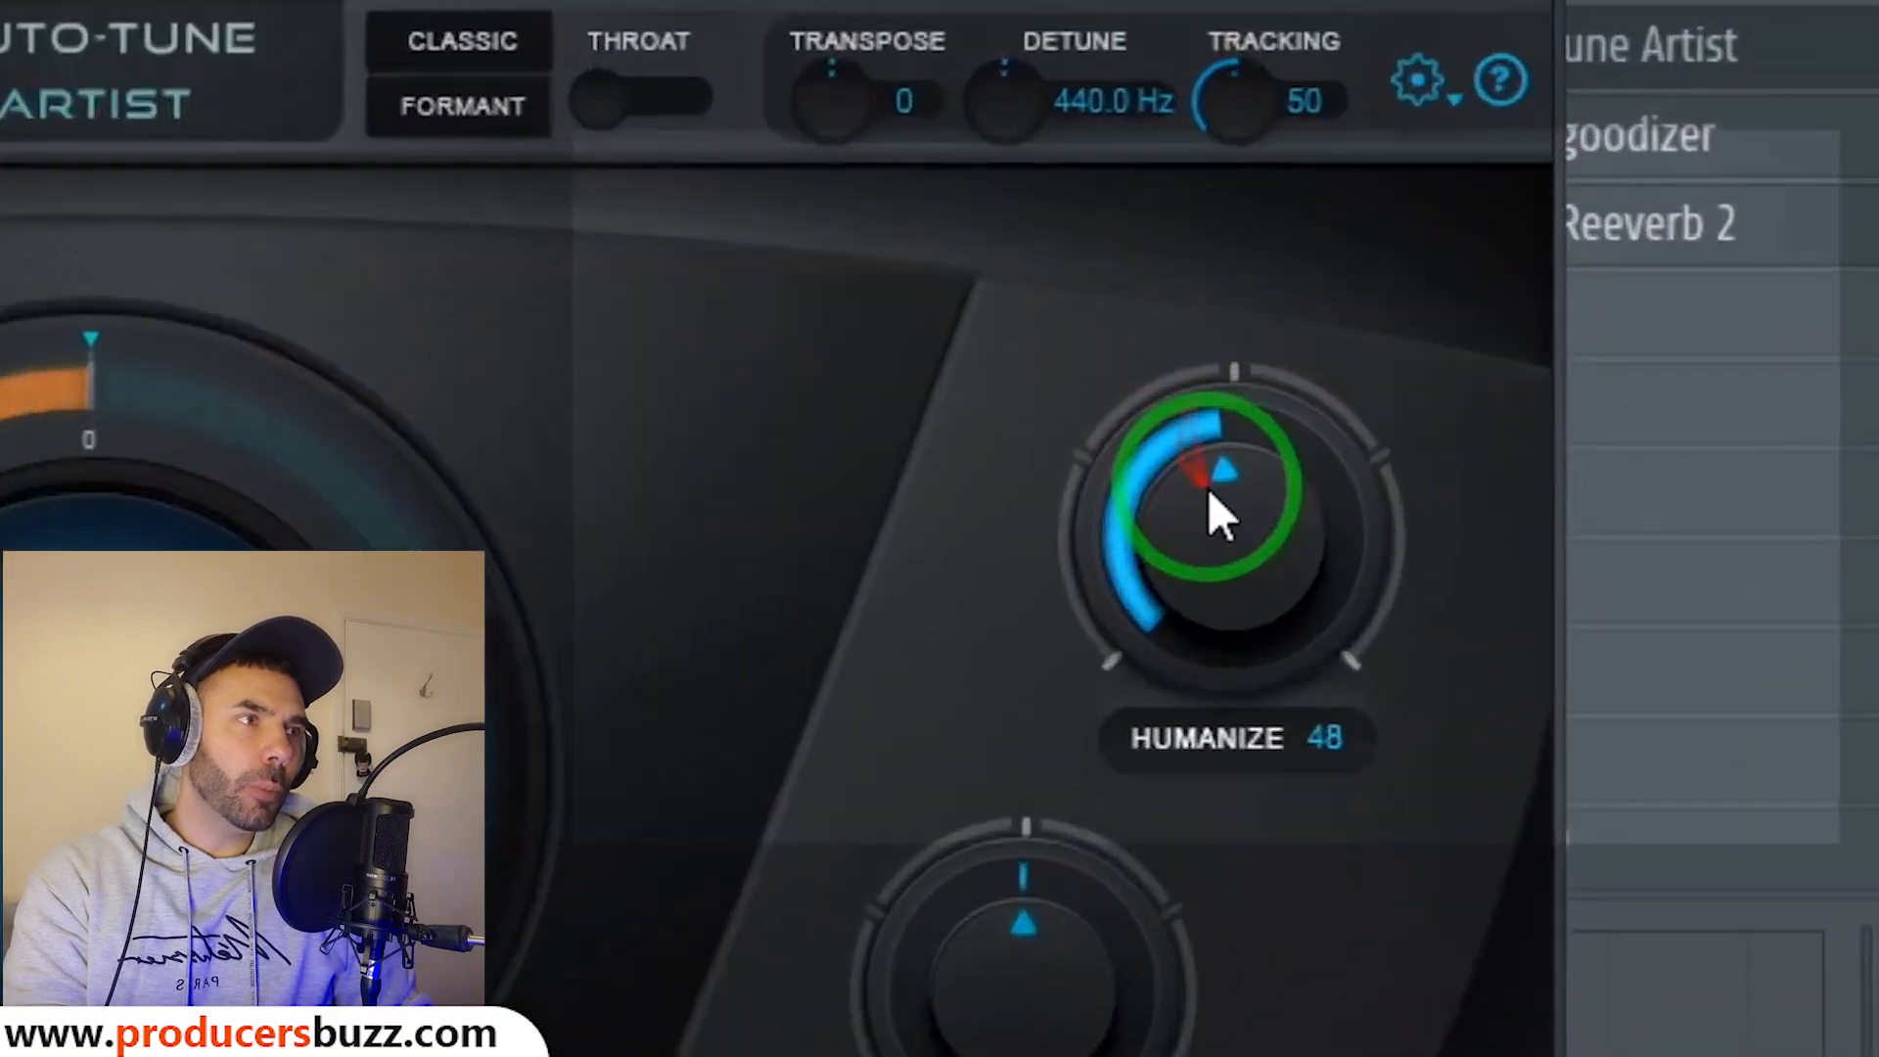
{"action": "left_click_drag", "start_coordinate": [1209, 493], "coordinate": [1229, 492]}
{"action": "left_click_drag", "start_coordinate": [949, 541], "coordinate": [523, 697]}
{"action": "left_click", "coordinate": [462, 707]}
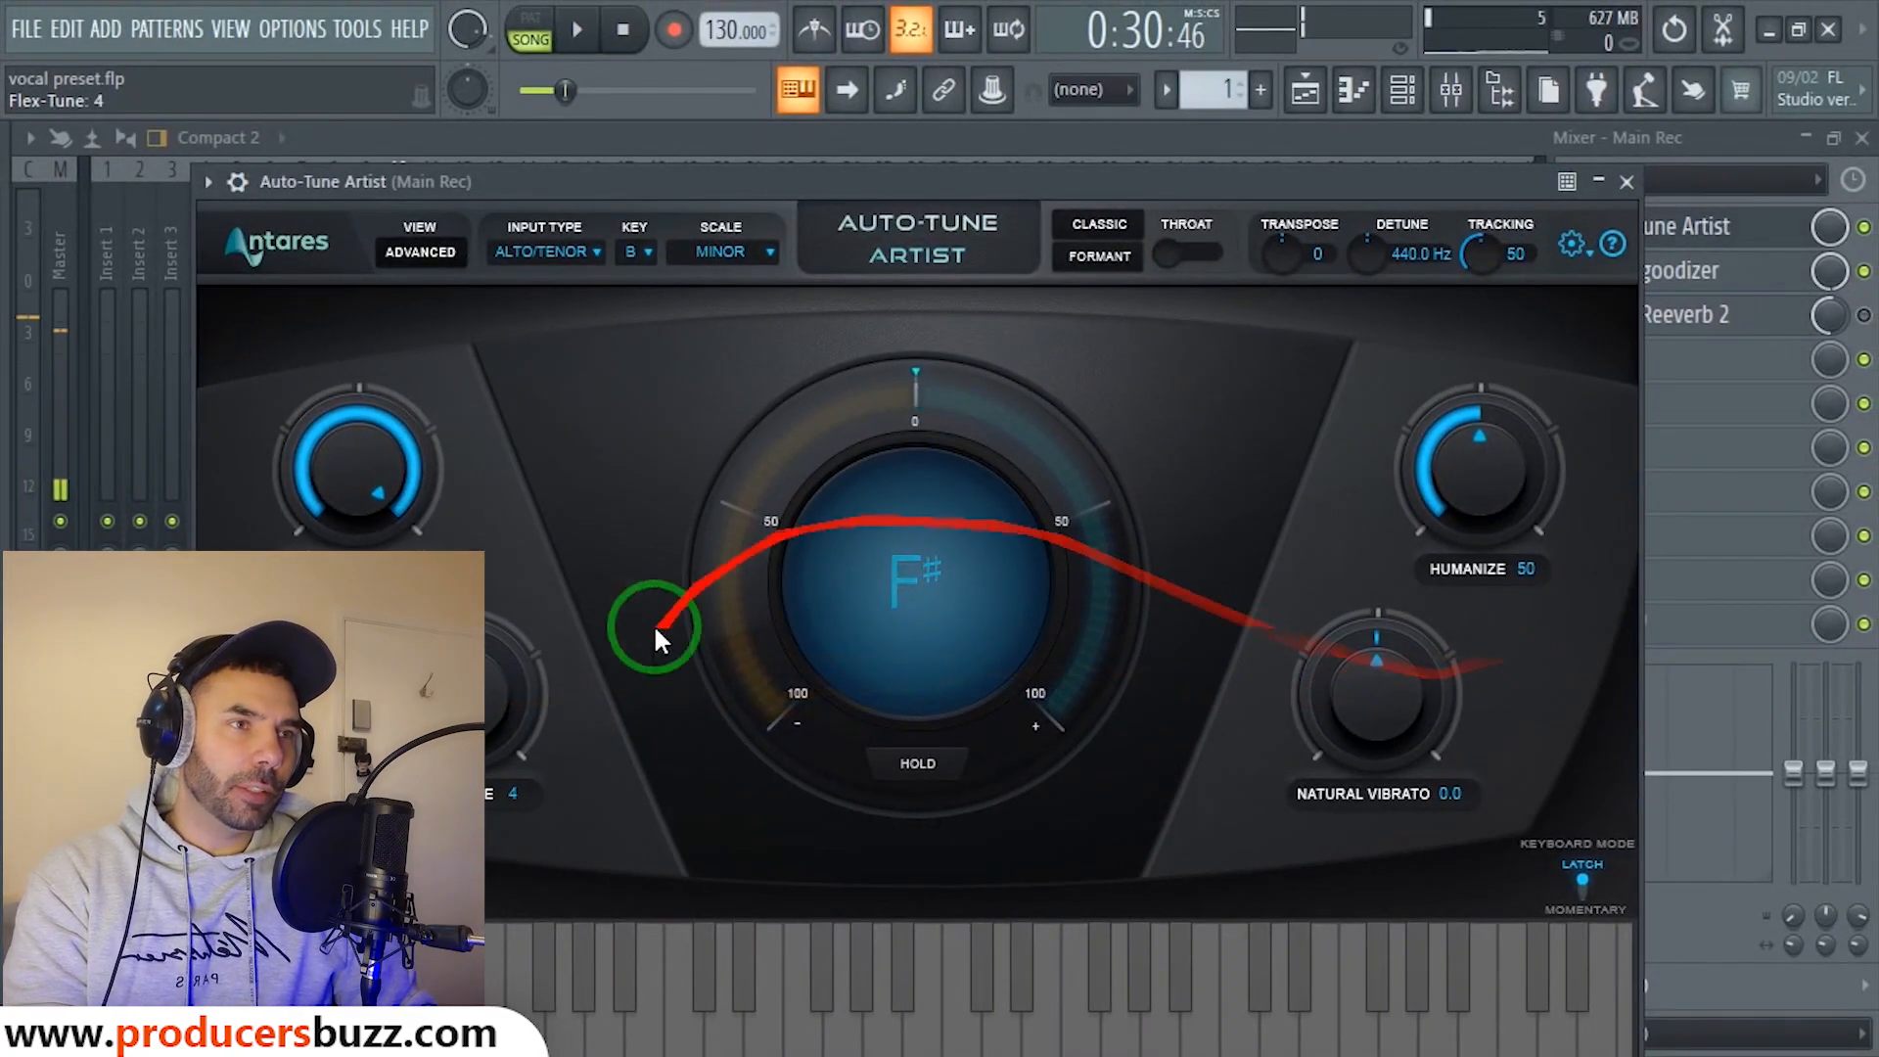
{"action": "left_click", "coordinate": [1626, 184]}
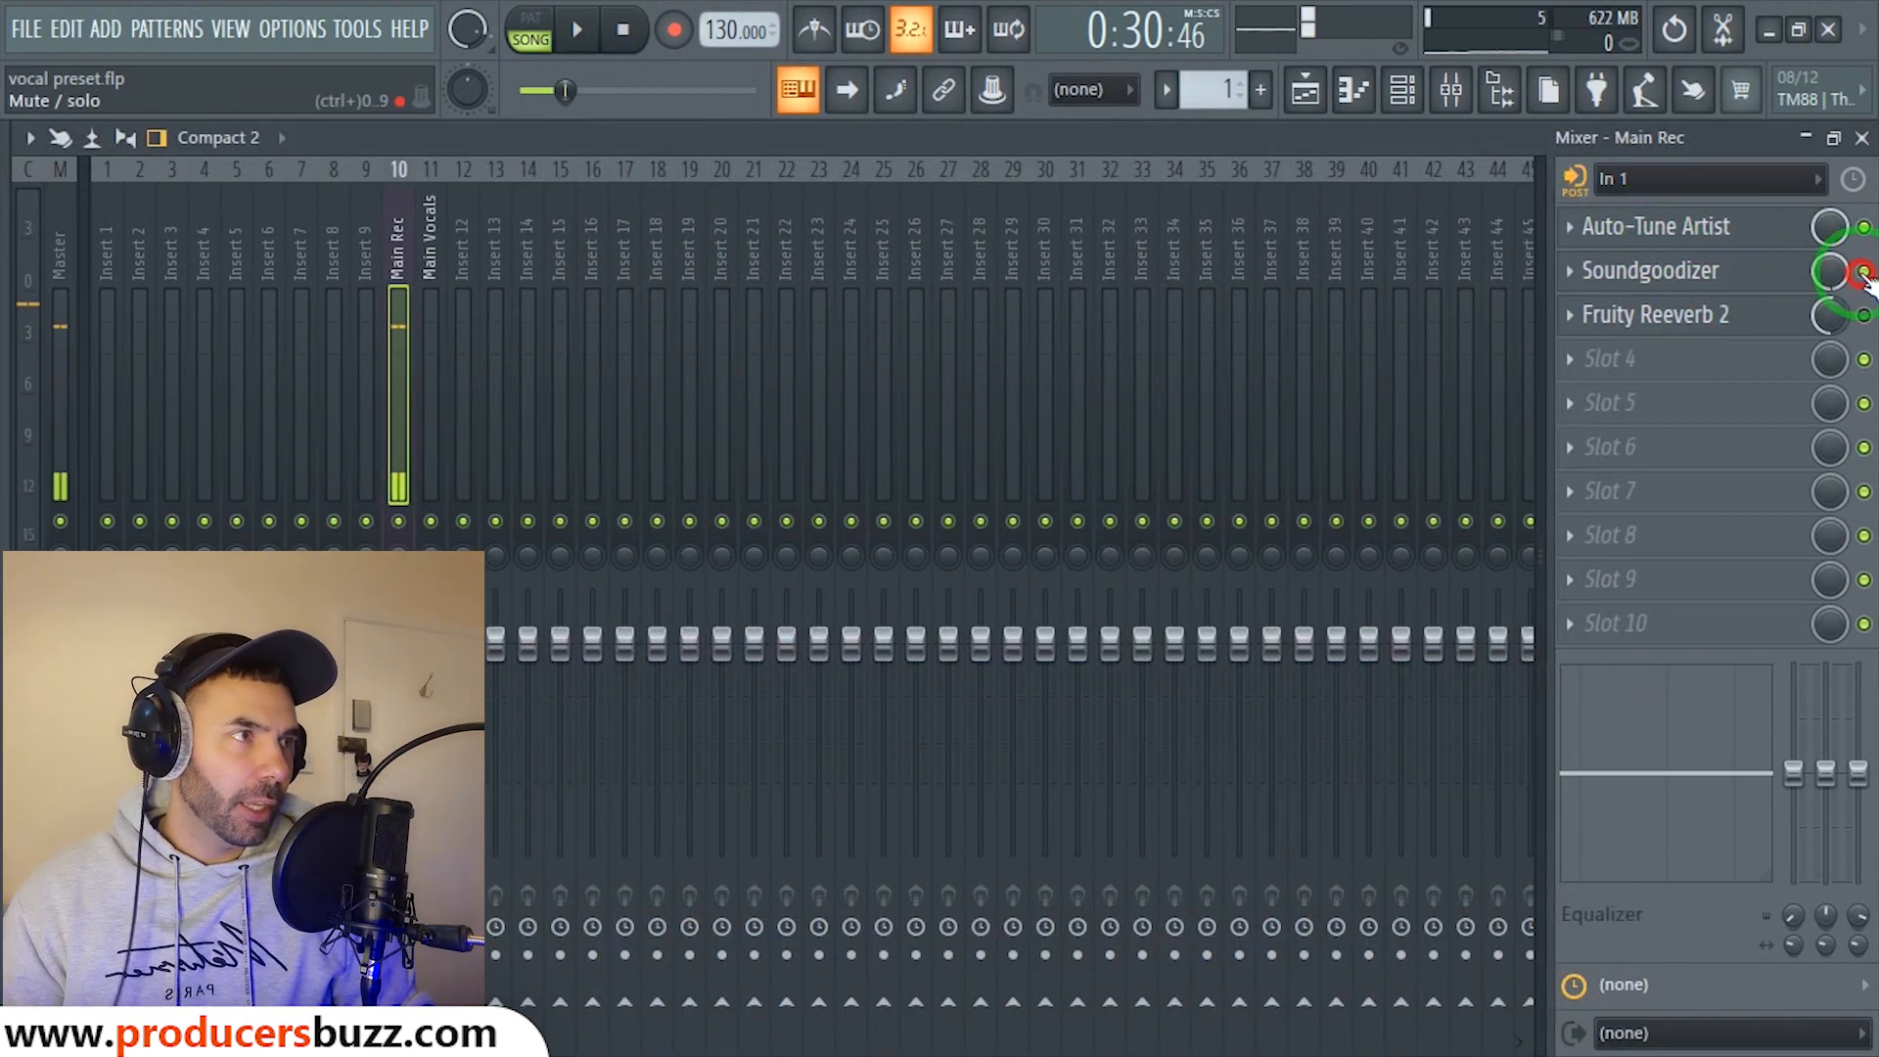
Compare the Main Rec voice with Soundgoodizer bypassed and enabled, and open the plugin's editor.
{"action": "left_click_drag", "start_coordinate": [1864, 275], "coordinate": [1747, 278]}
{"action": "left_click", "coordinate": [1752, 284]}
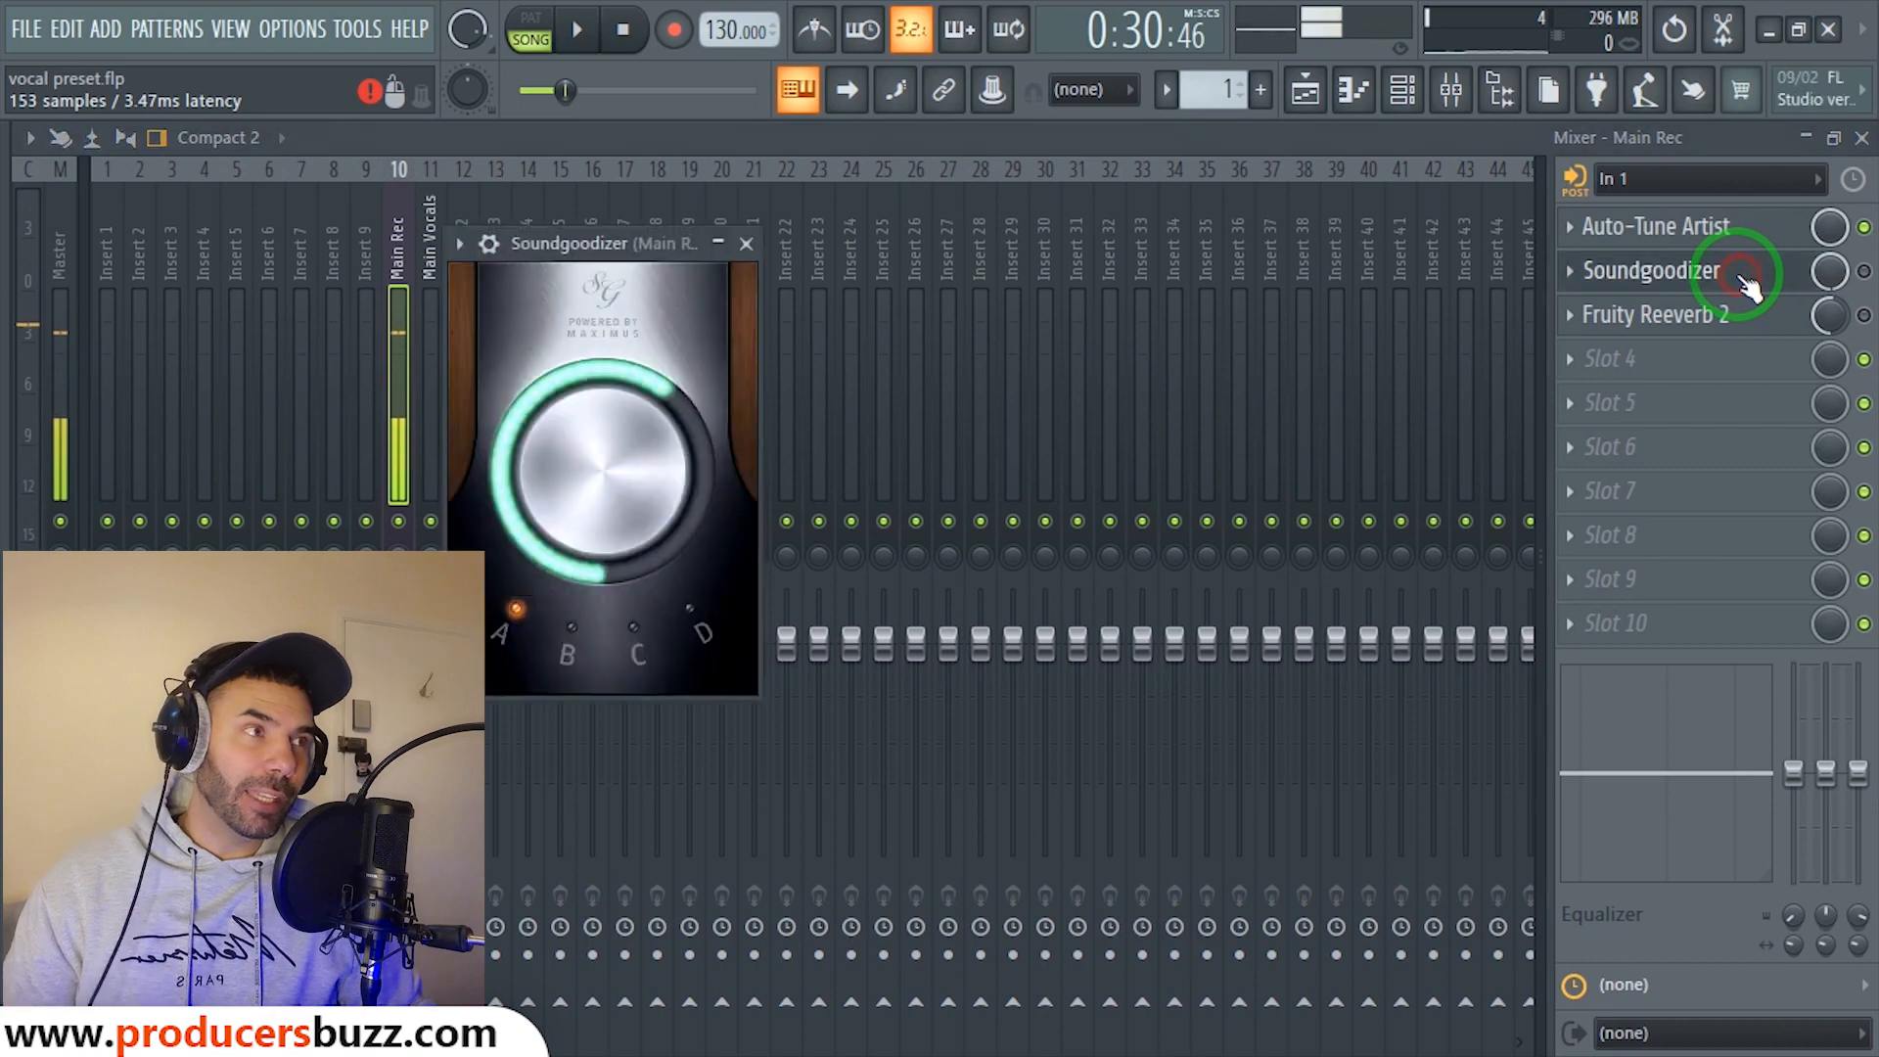
{"action": "left_click", "coordinate": [1862, 278]}
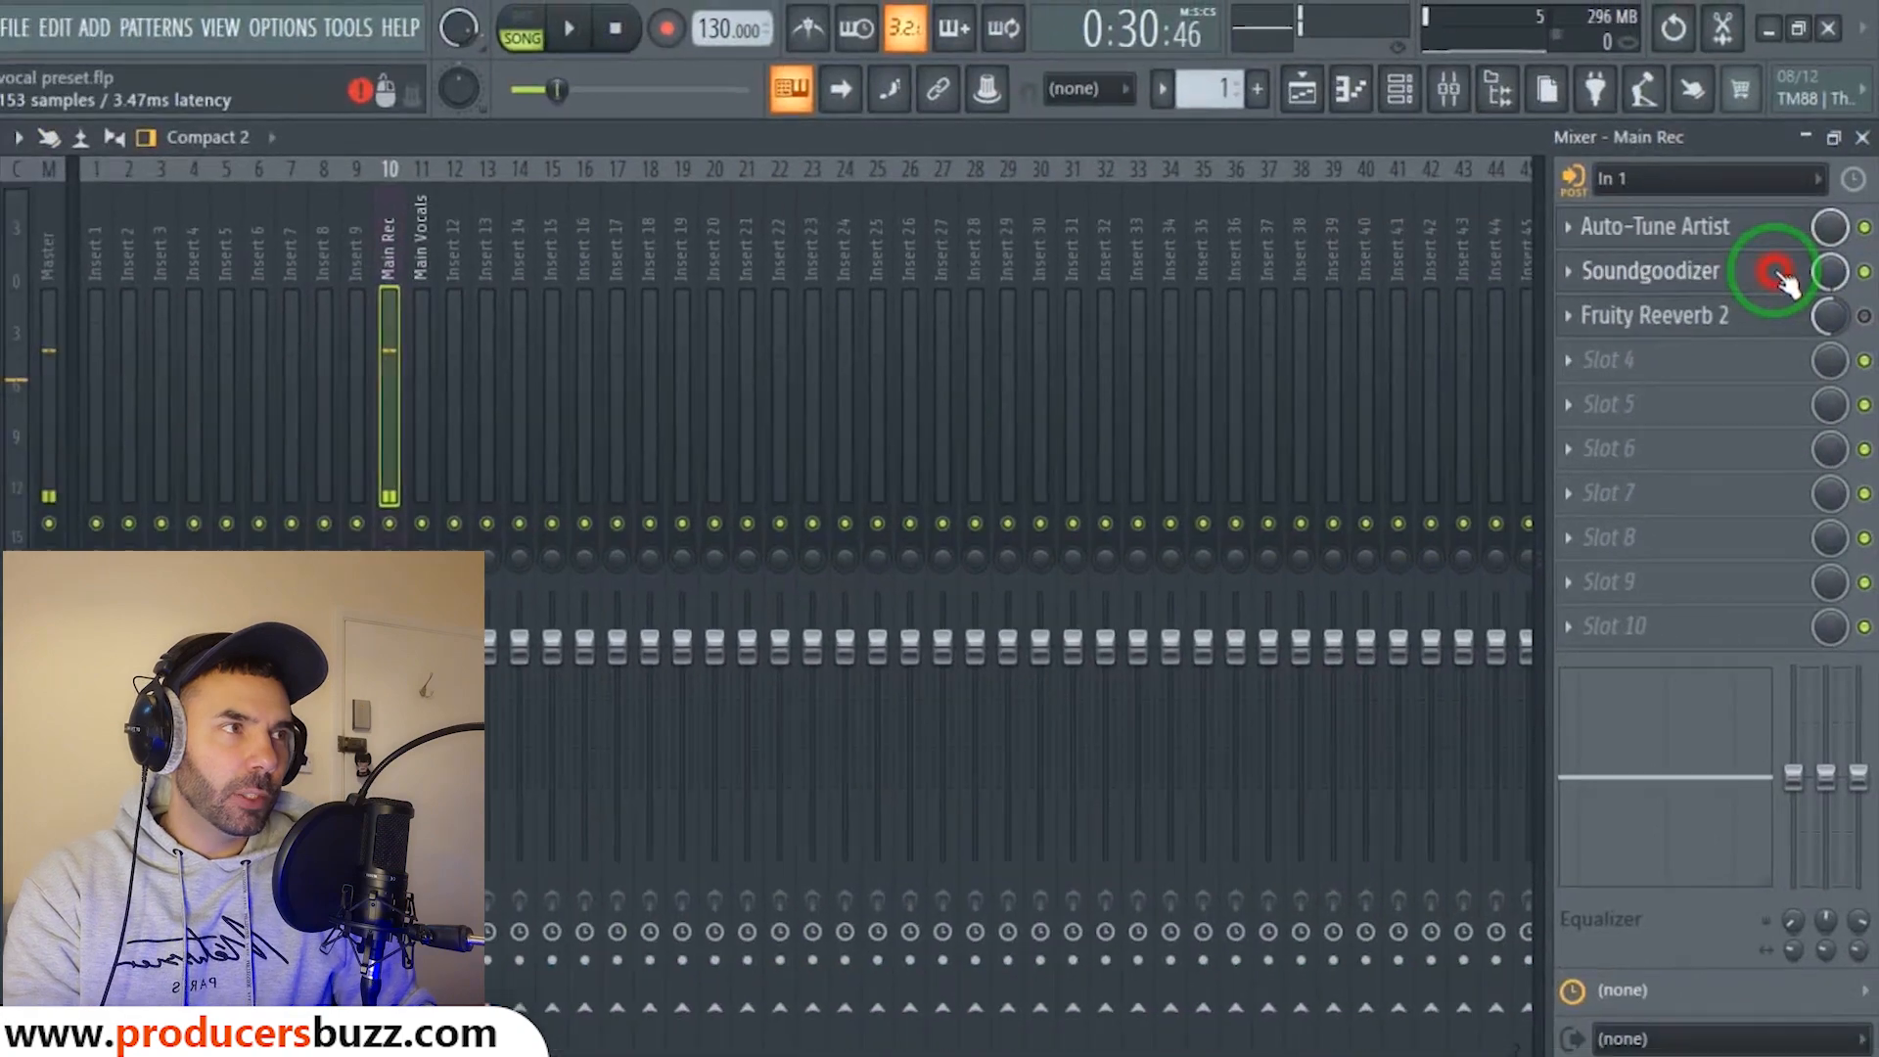
{"action": "left_click", "coordinate": [1606, 556]}
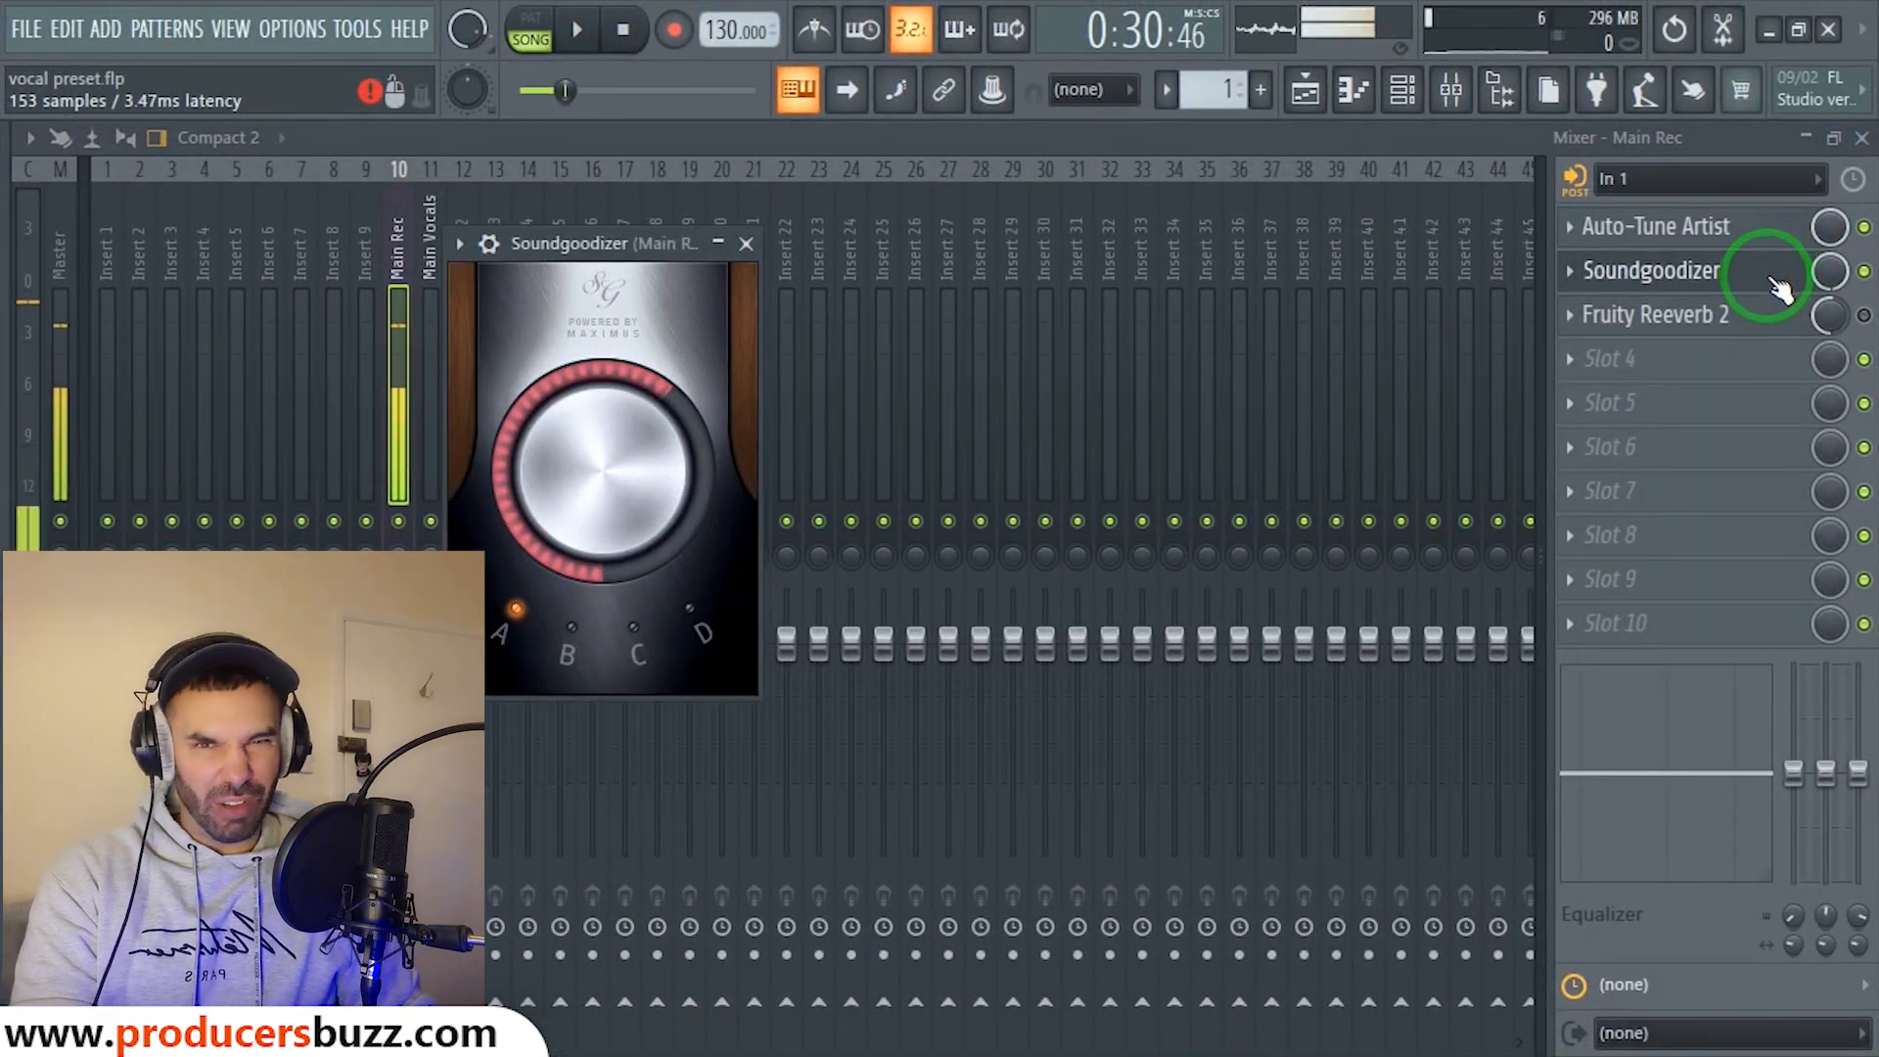
Use mode A in Soundgoodizer and close the plugin.
{"action": "left_click_drag", "start_coordinate": [550, 243], "coordinate": [799, 231]}
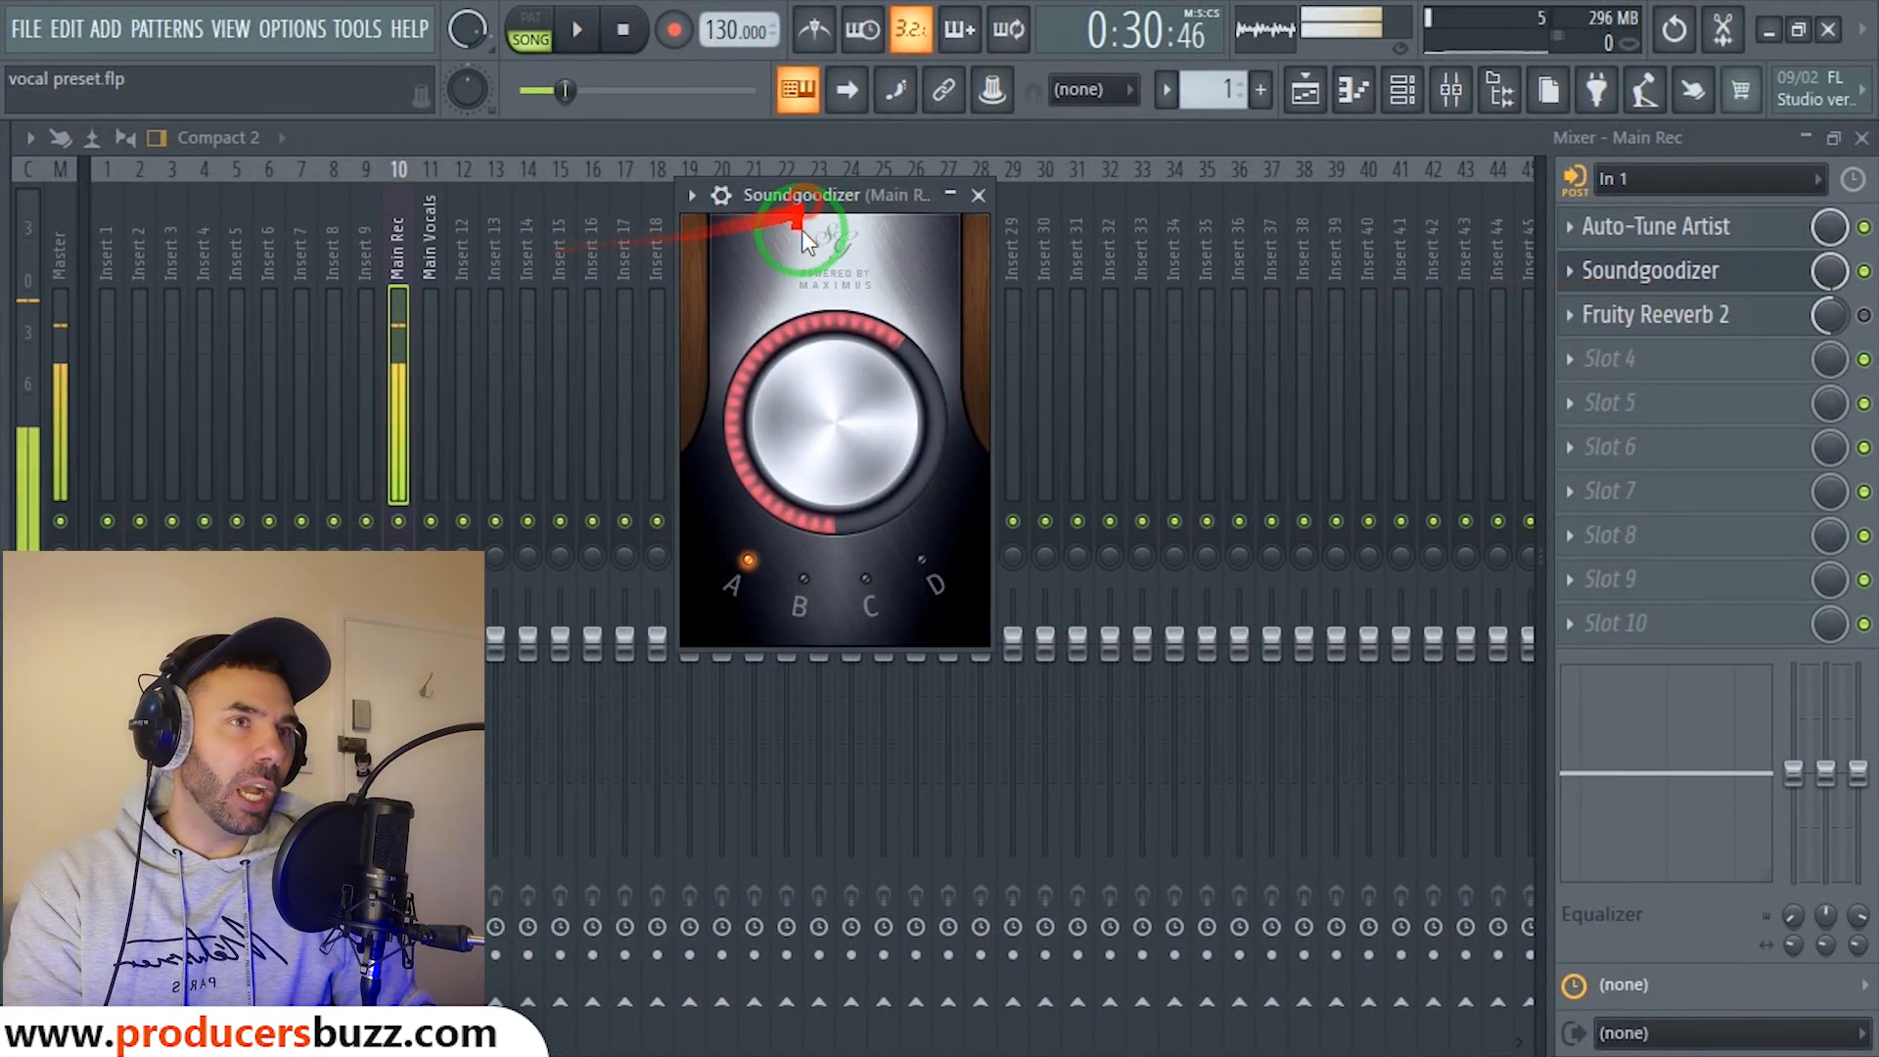
{"action": "left_click", "coordinate": [758, 622]}
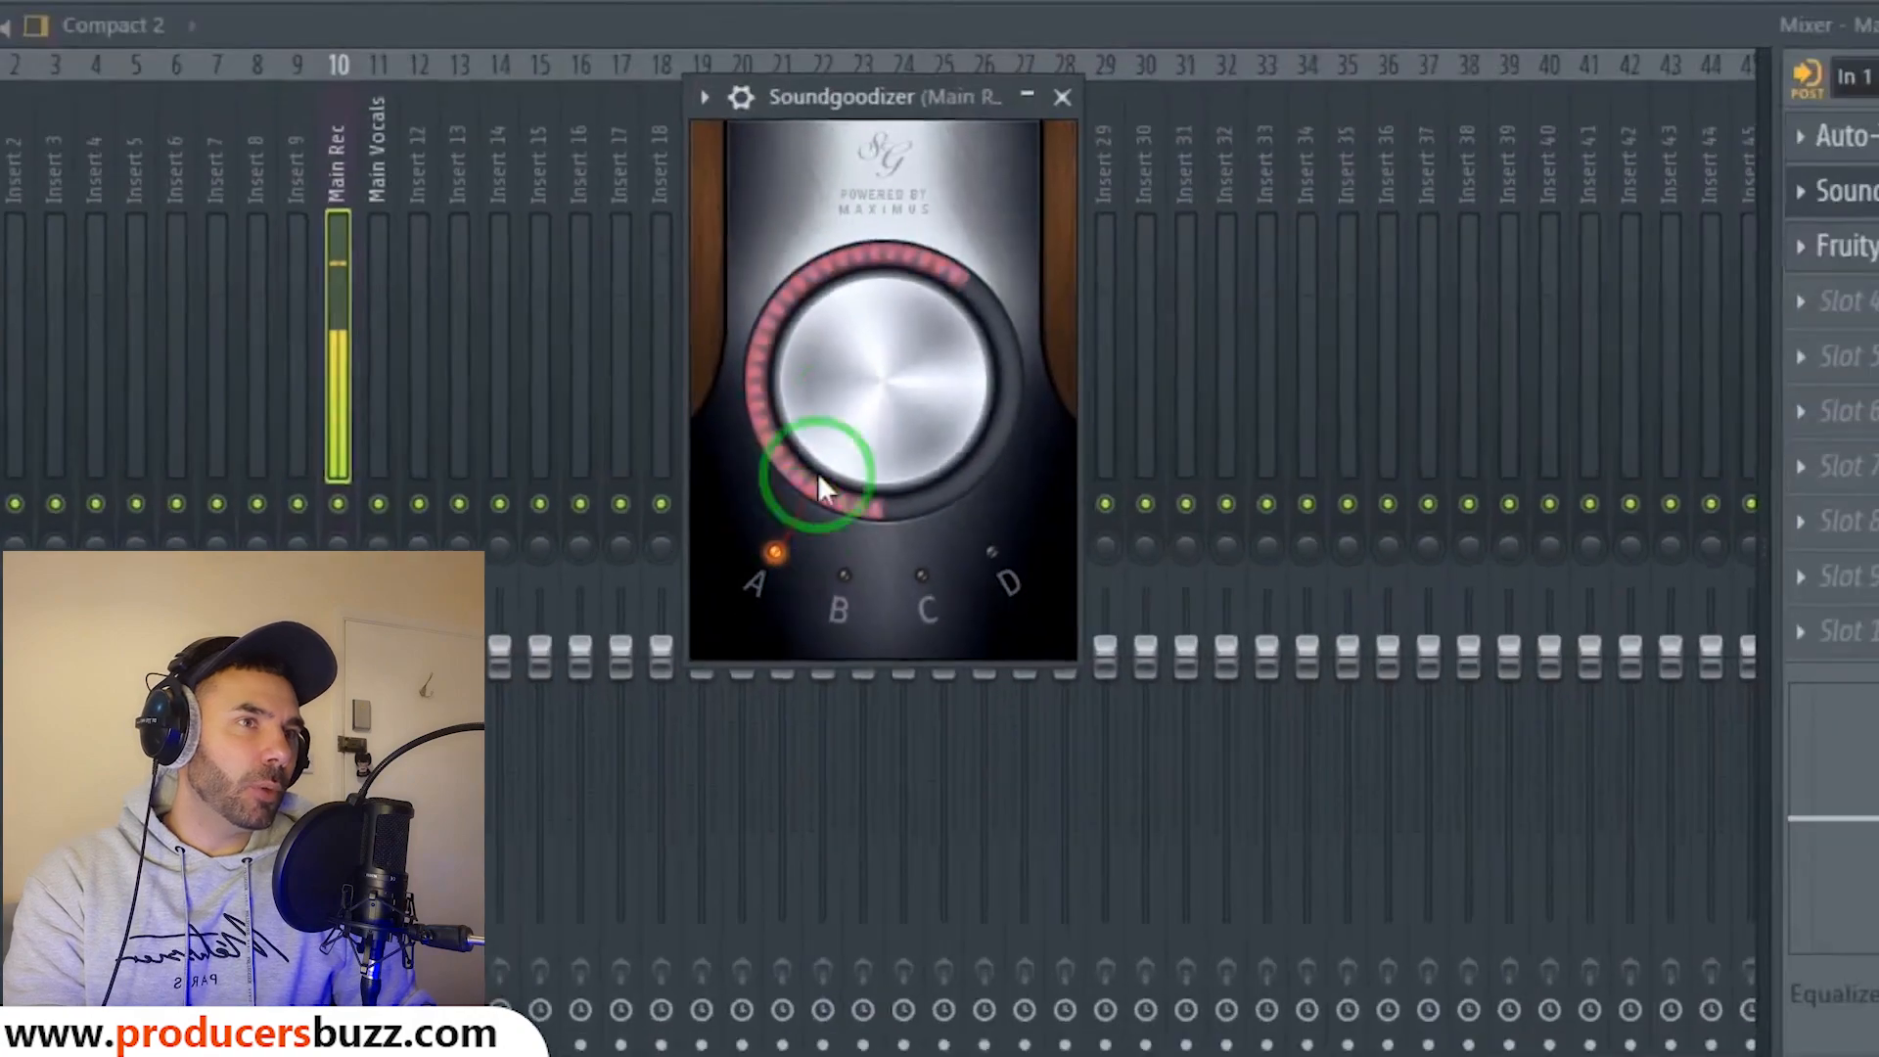
{"action": "left_click_drag", "start_coordinate": [1126, 117], "coordinate": [1139, 327]}
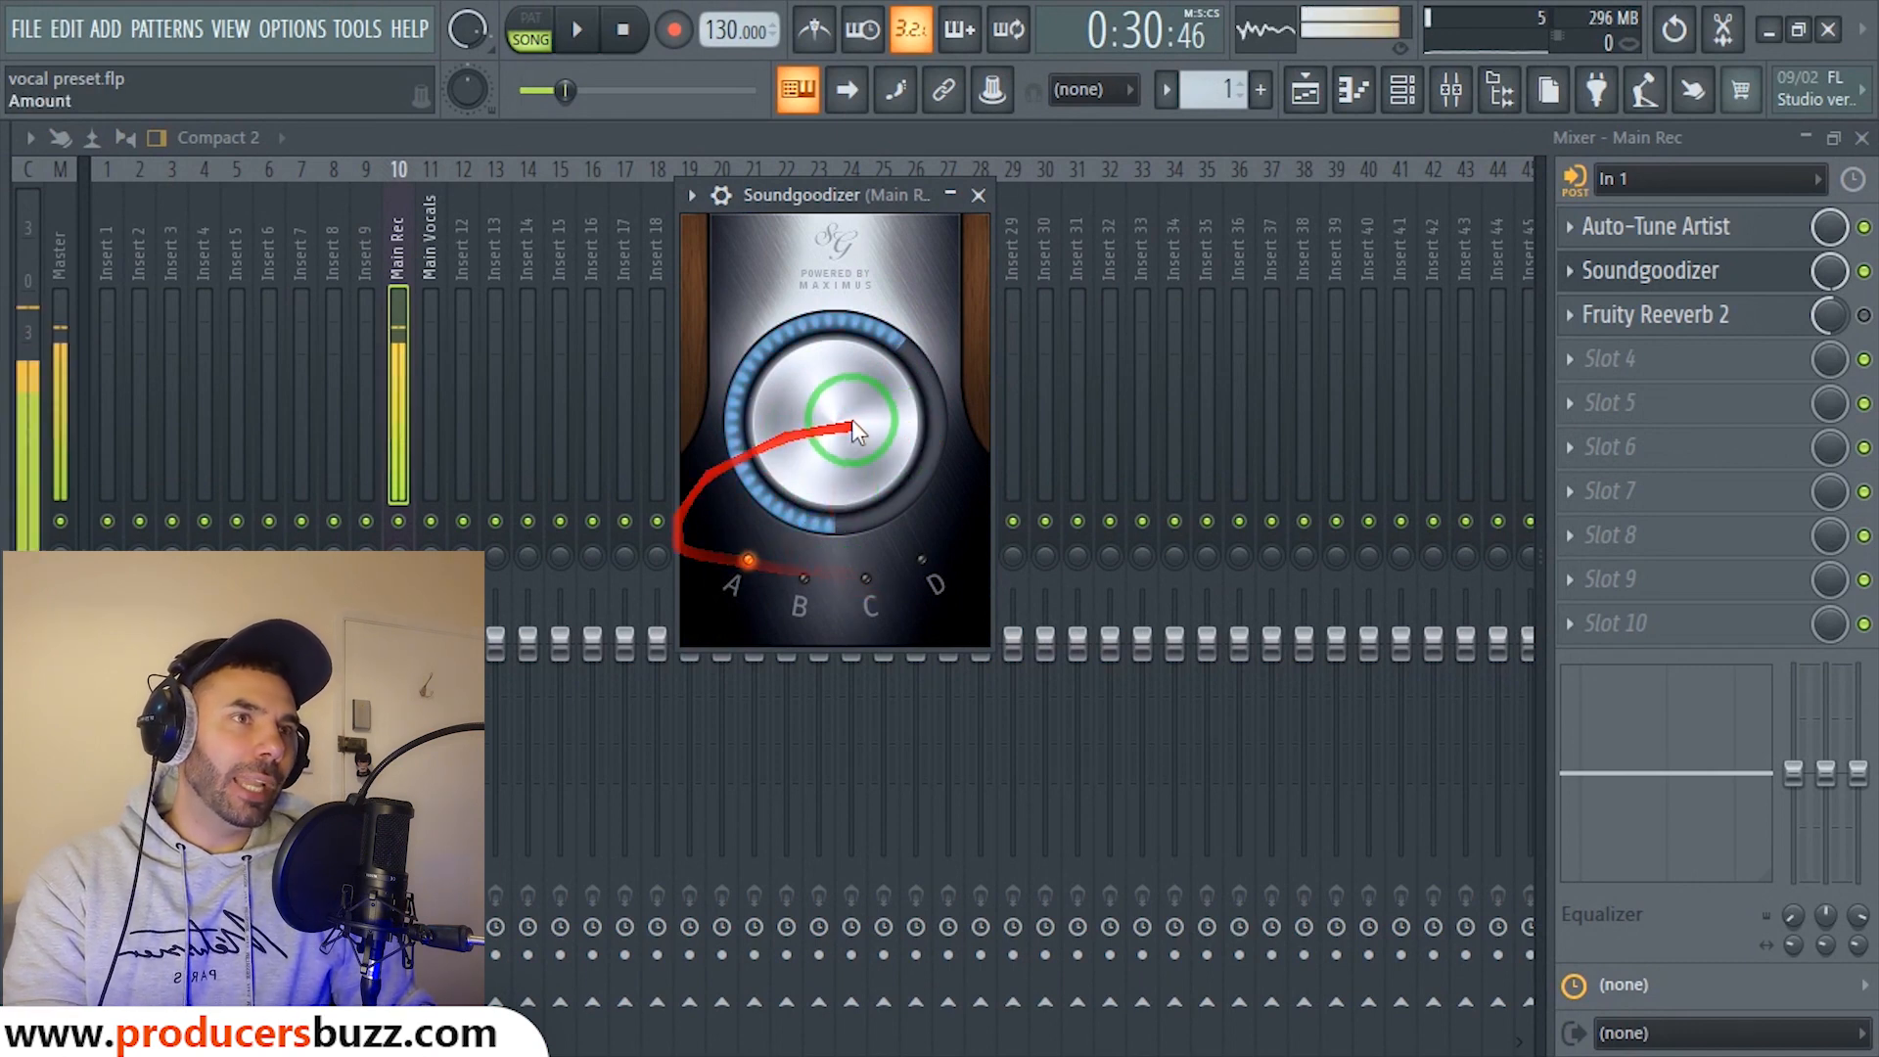
{"action": "left_click", "coordinate": [978, 196]}
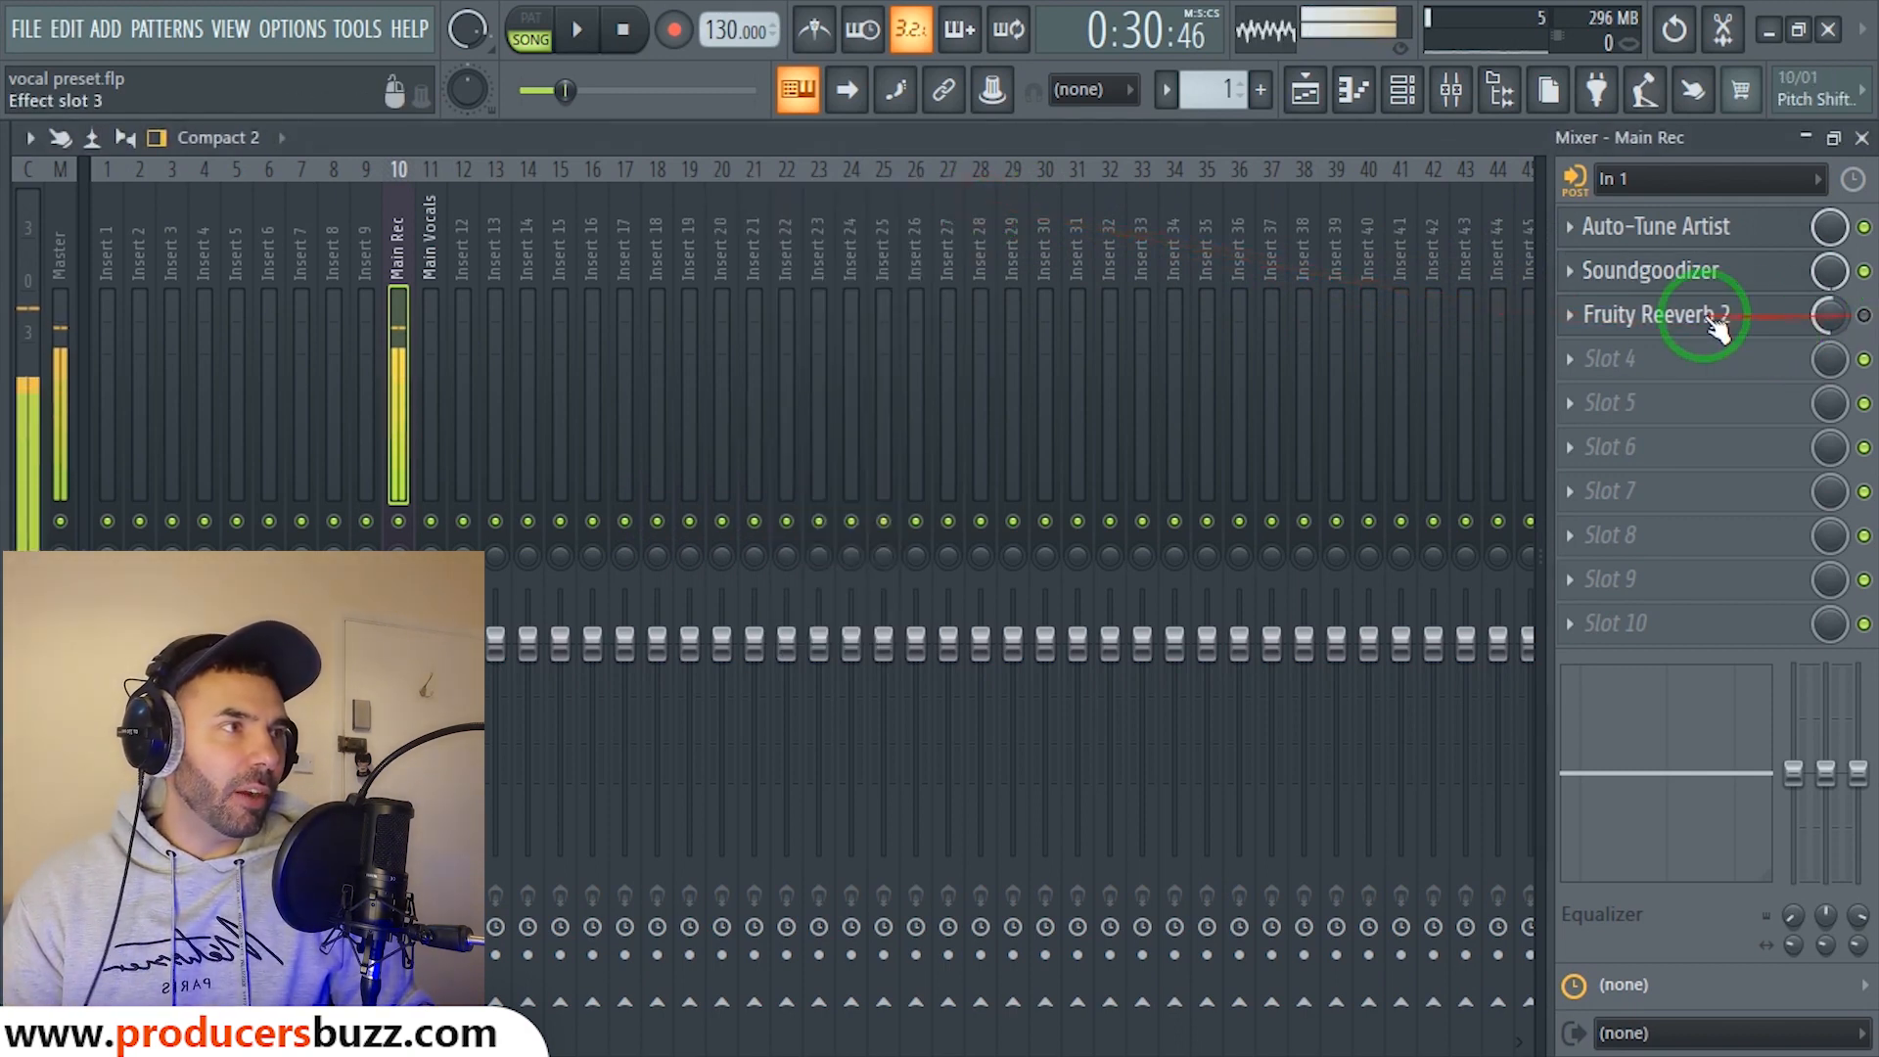
Check Fruity Reeverb 2 on the Main Rec channel and delete it from its effect slot.
{"action": "left_click", "coordinate": [1771, 331]}
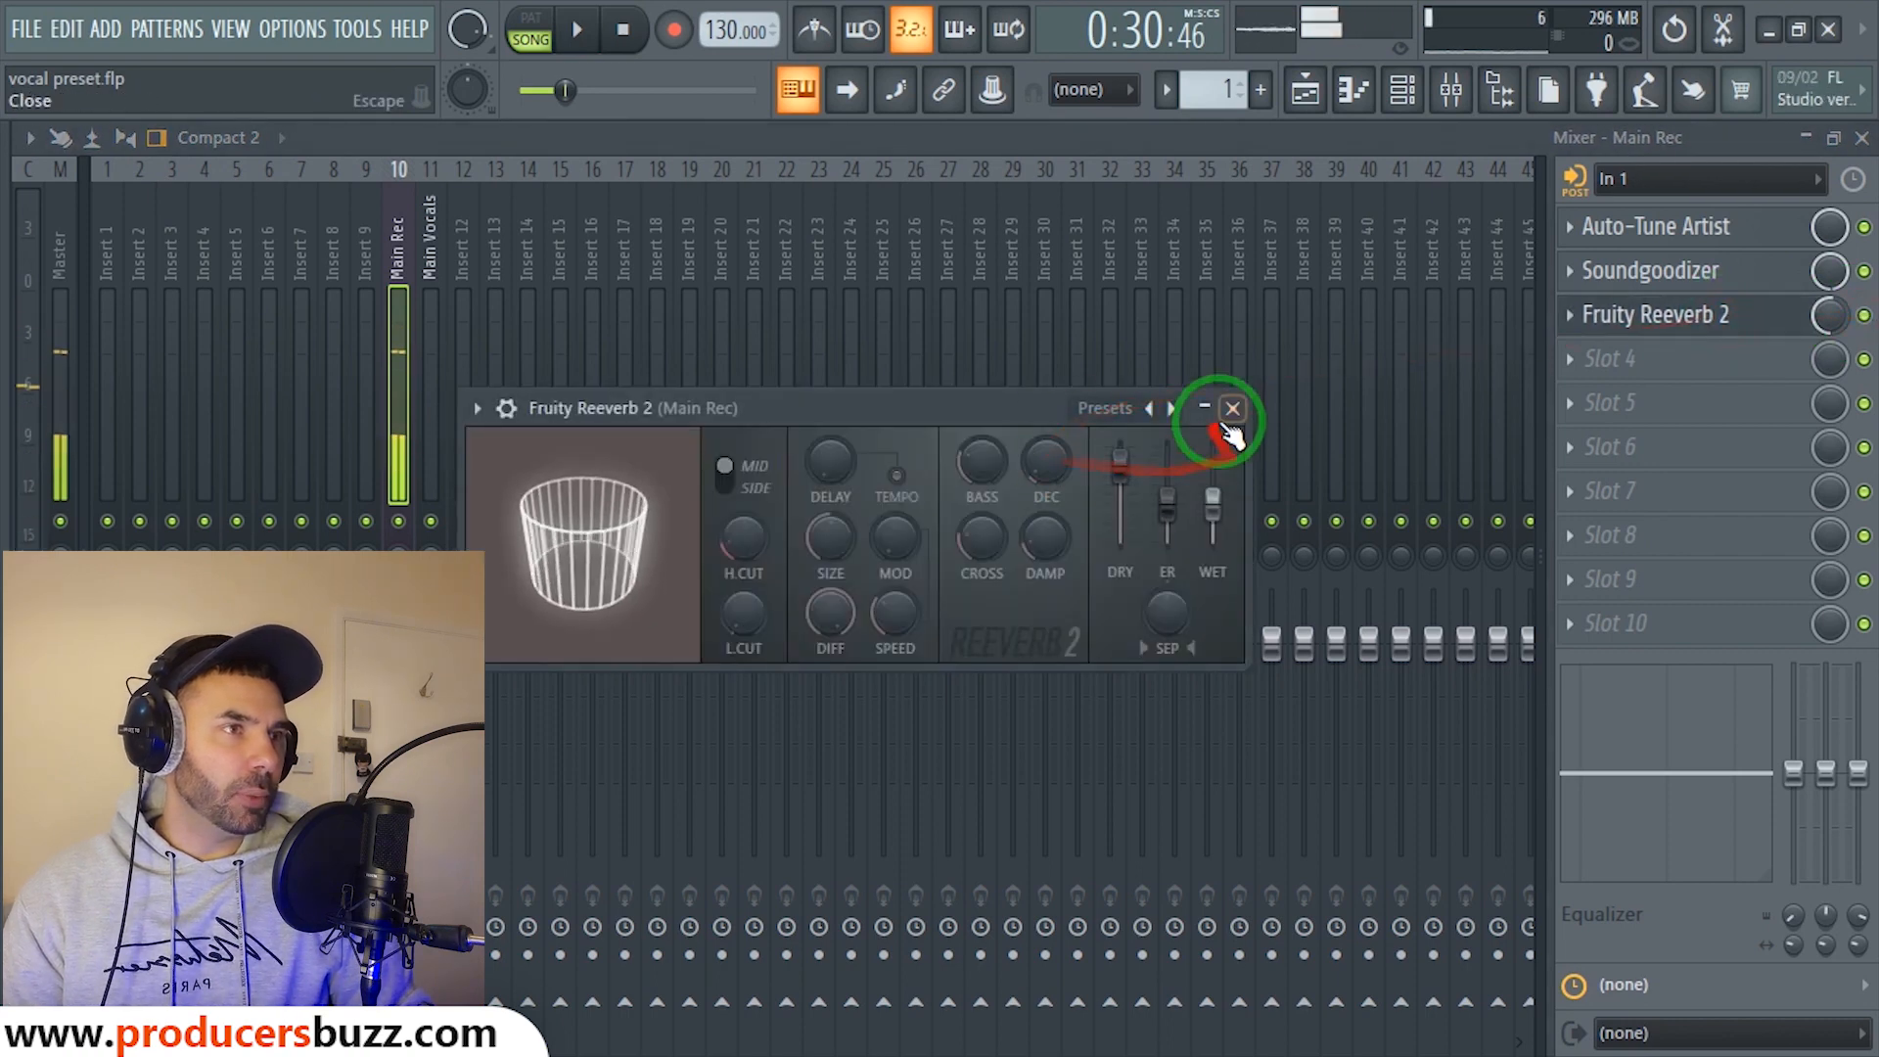
{"action": "left_click", "coordinate": [1232, 410]}
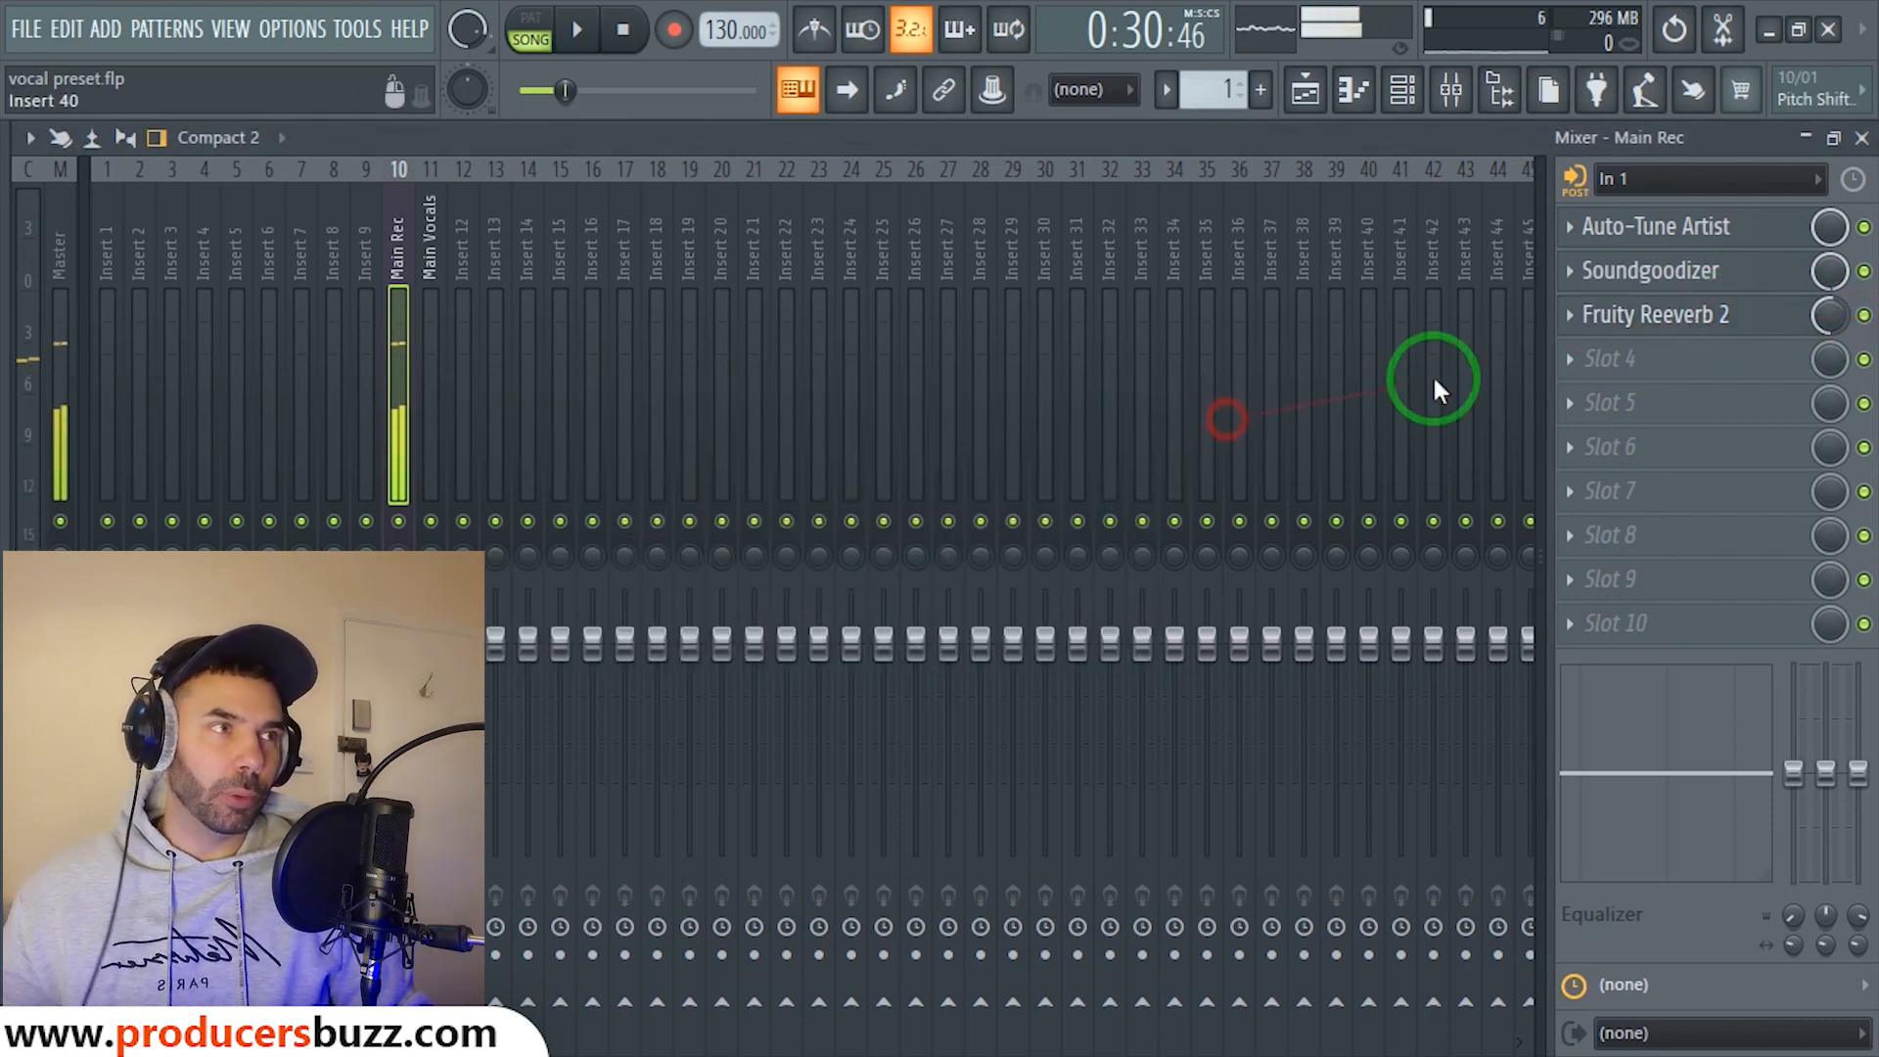
{"action": "left_click", "coordinate": [1569, 317]}
{"action": "left_click", "coordinate": [1582, 382]}
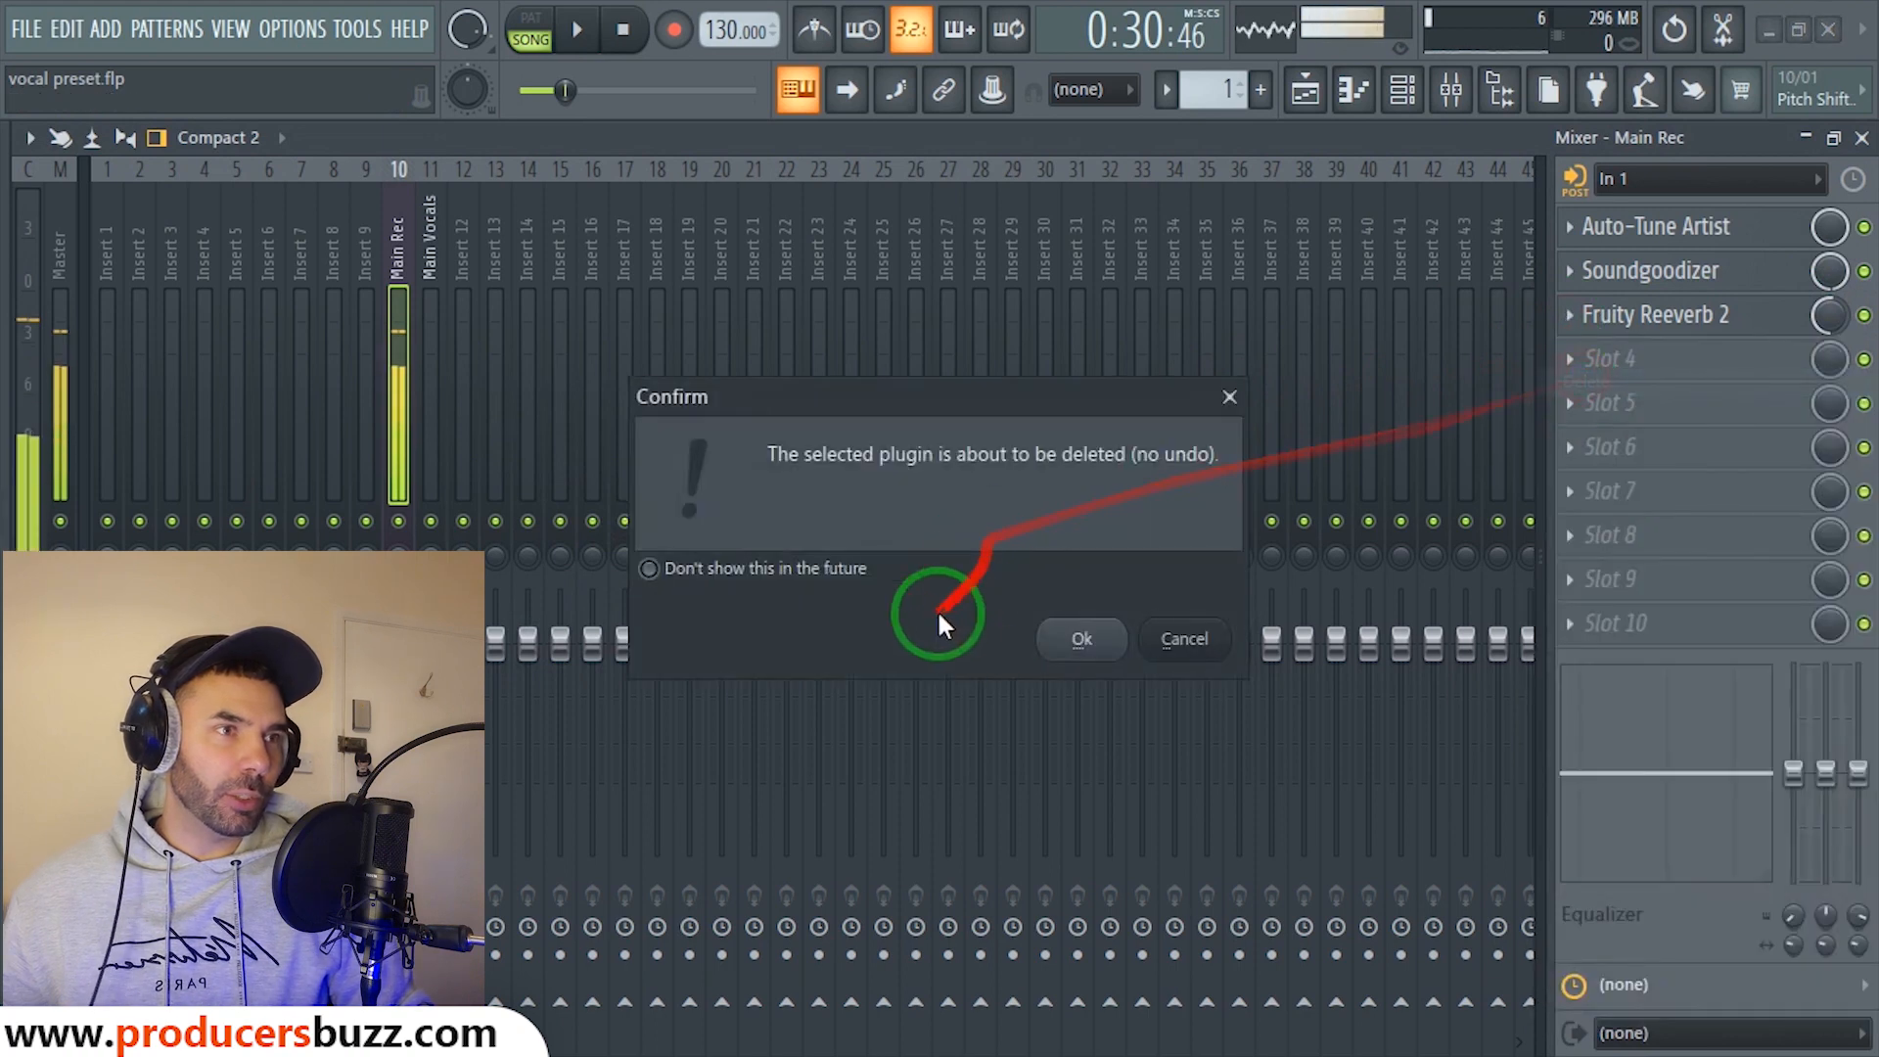
{"action": "left_click", "coordinate": [1052, 637]}
Delete Soundgoodizer from effect slot 2 of the Main Rec channel.
{"action": "left_click", "coordinate": [1572, 274]}
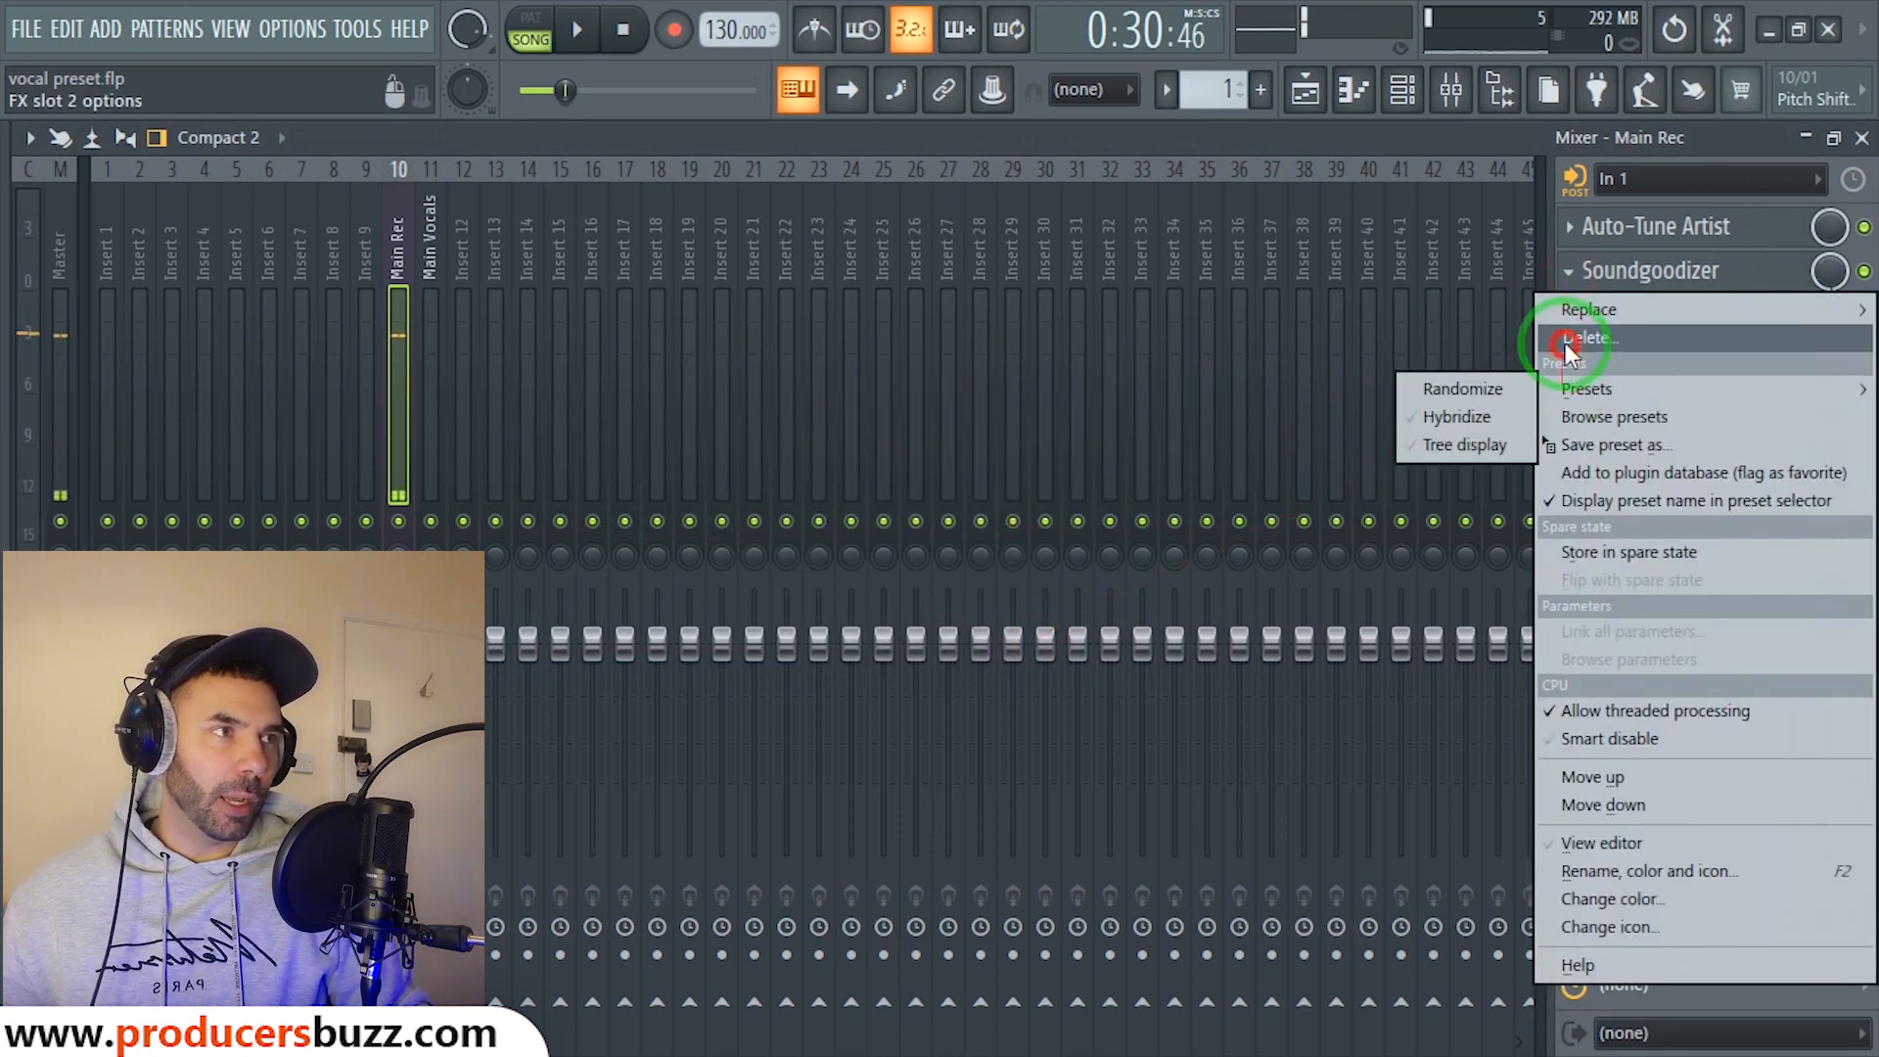
{"action": "left_click", "coordinate": [1575, 339]}
{"action": "left_click", "coordinate": [1047, 634]}
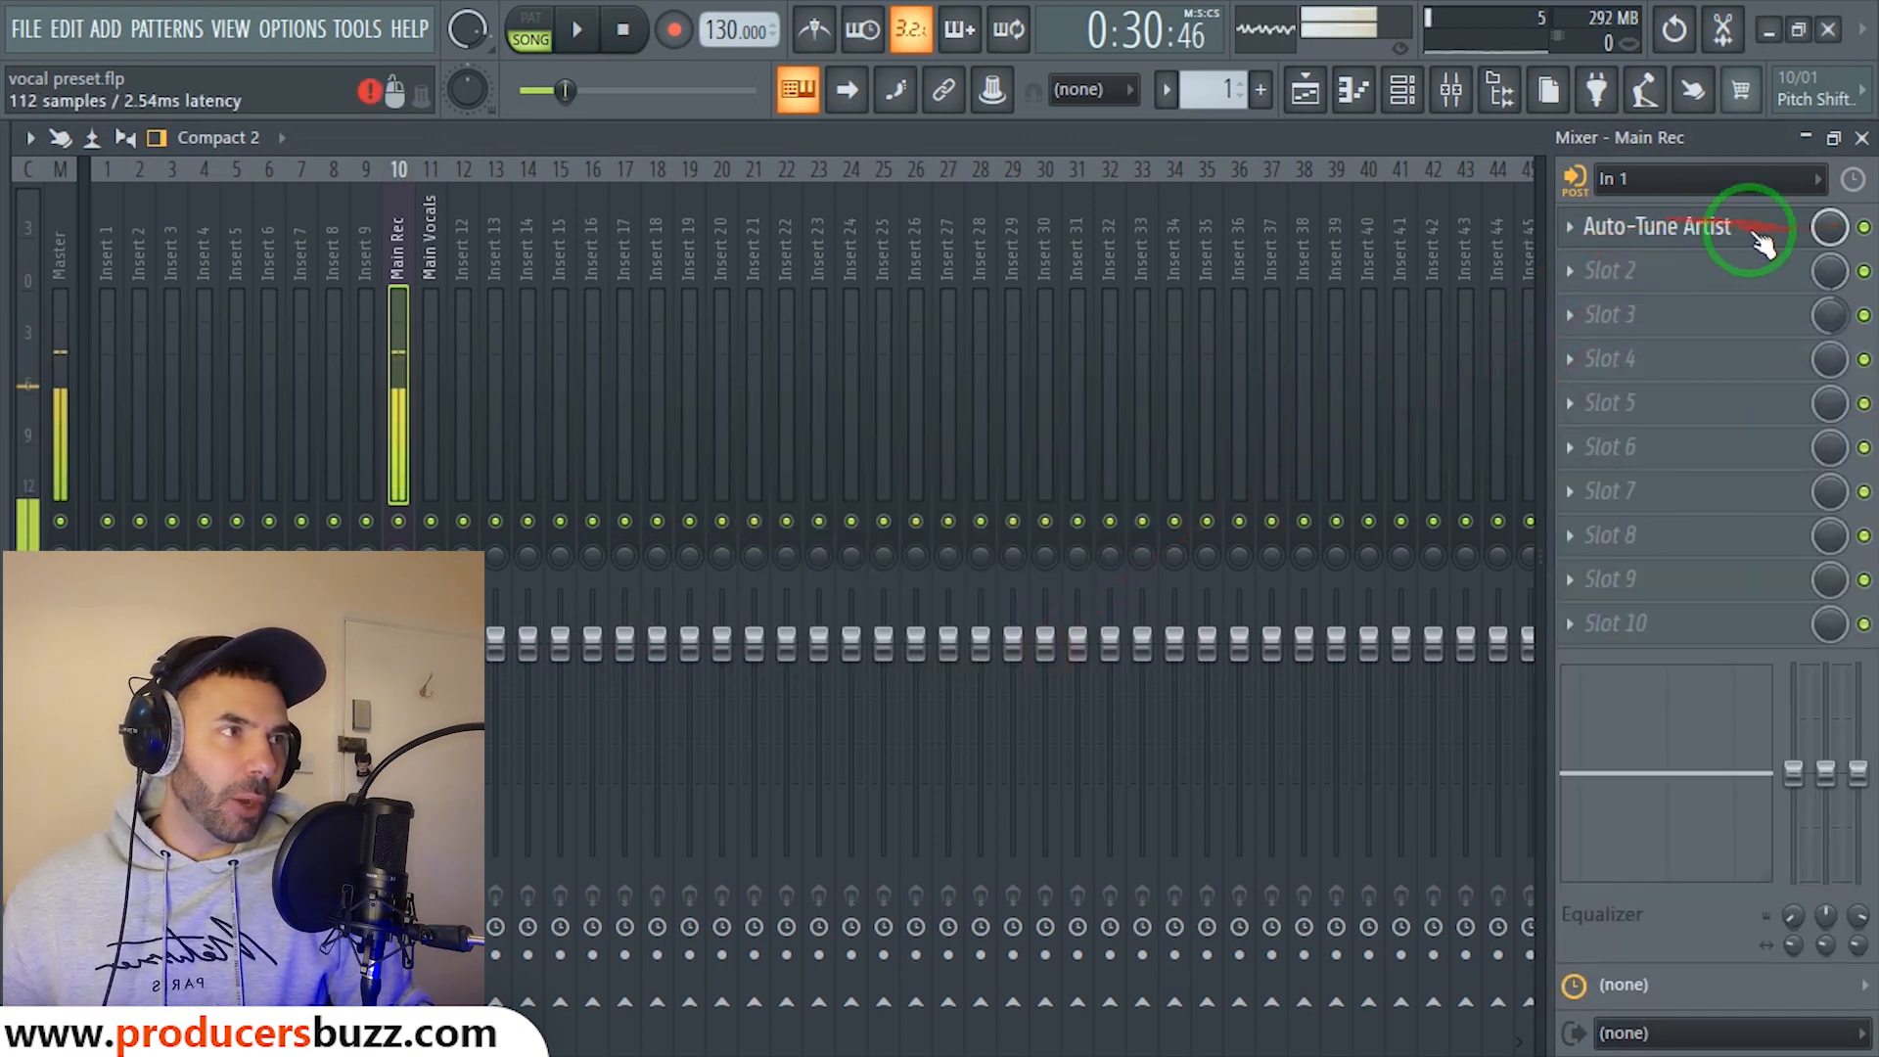
Load a fresh Soundgoodizer into slot 2 of the Main Rec channel and check its amount in mode A.
{"action": "left_click", "coordinate": [1607, 272]}
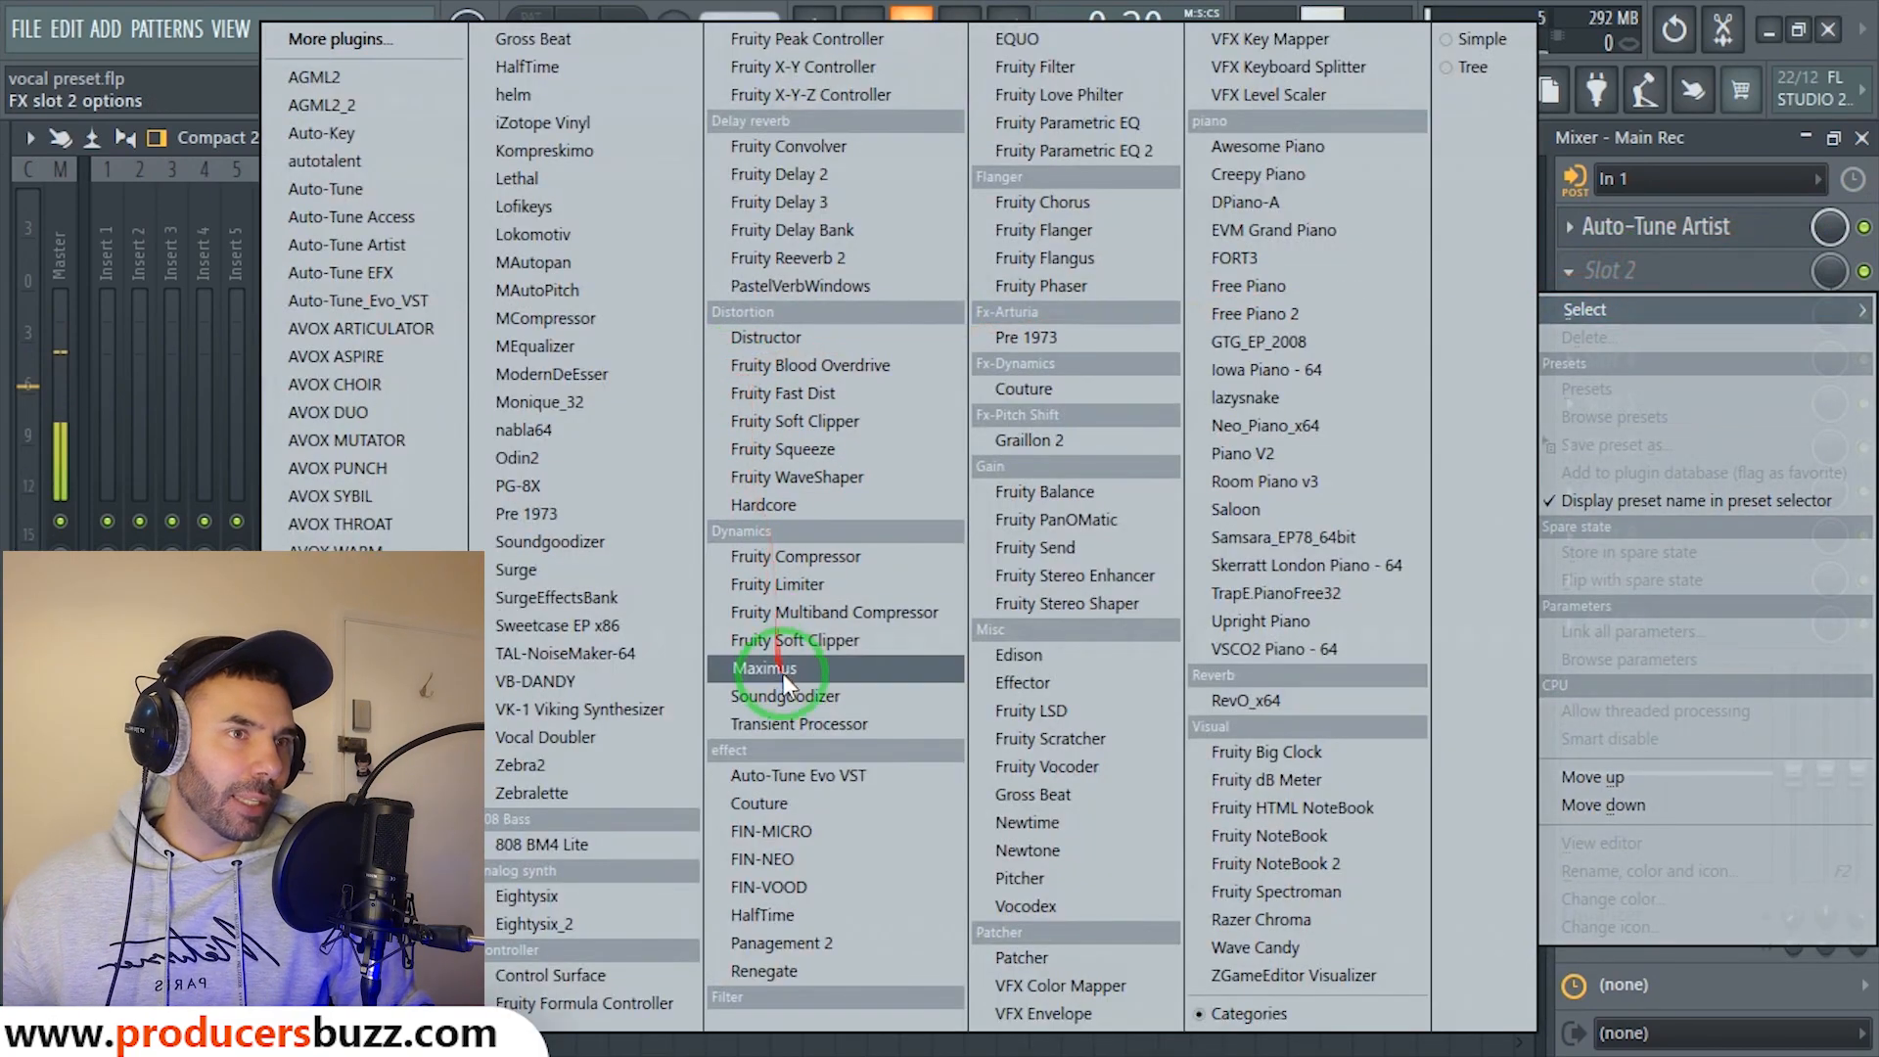
{"action": "left_click", "coordinate": [793, 696]}
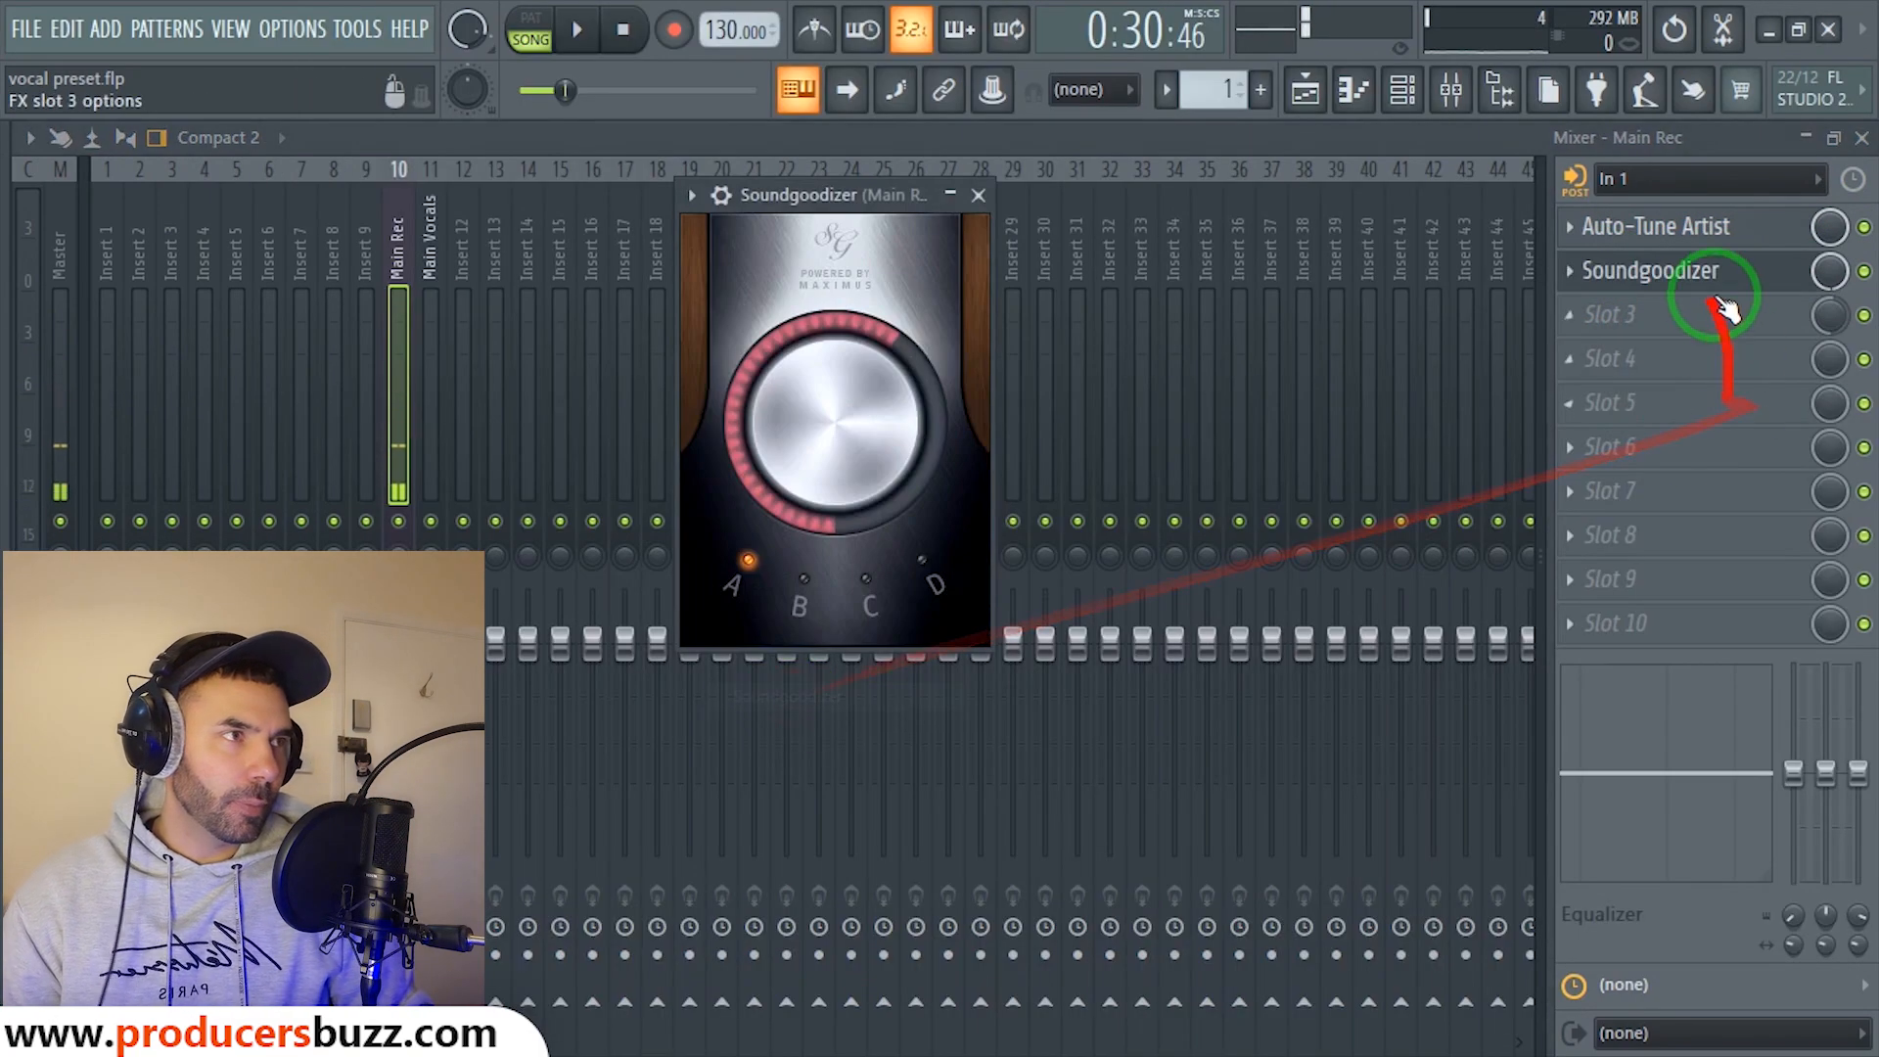
{"action": "left_click", "coordinate": [834, 357]}
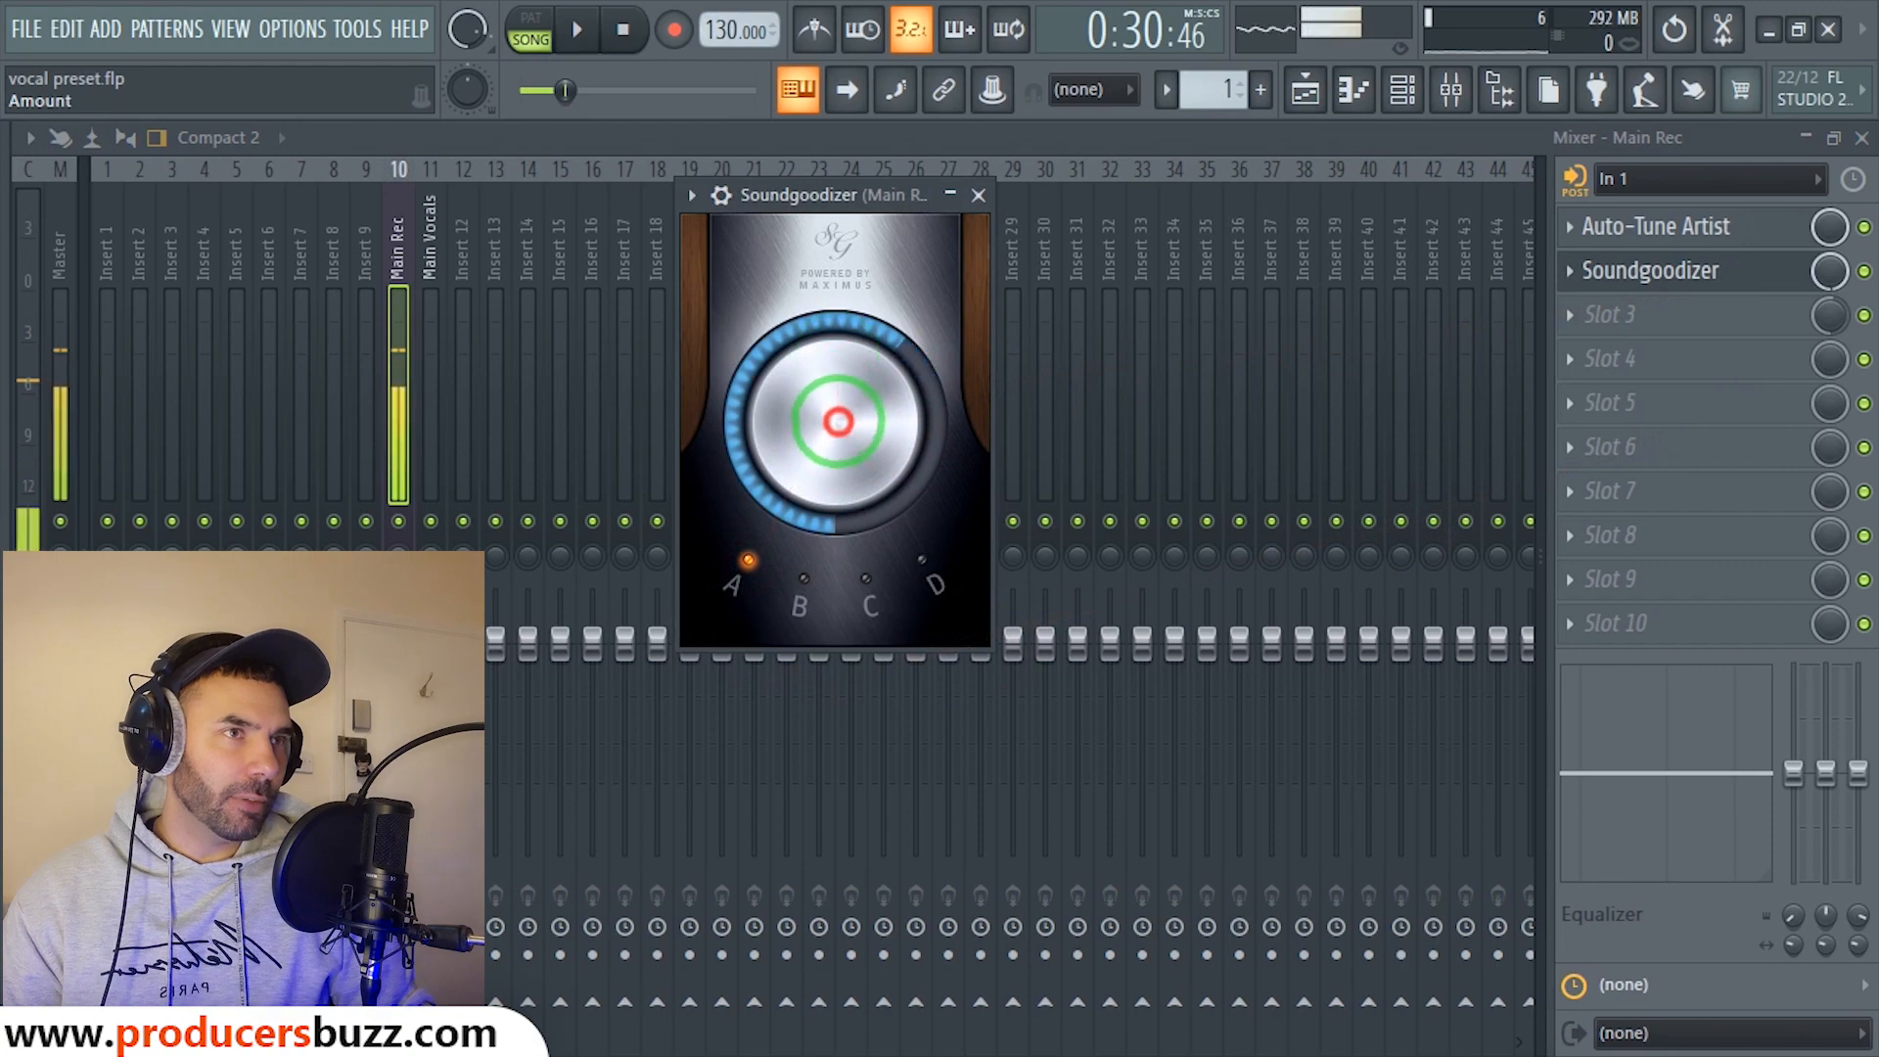
Load Fruity Reeverb 2 into slot 3 of the Main Rec channel and lower the slot's mix level.
{"action": "left_click", "coordinate": [978, 195]}
{"action": "left_click", "coordinate": [1624, 328]}
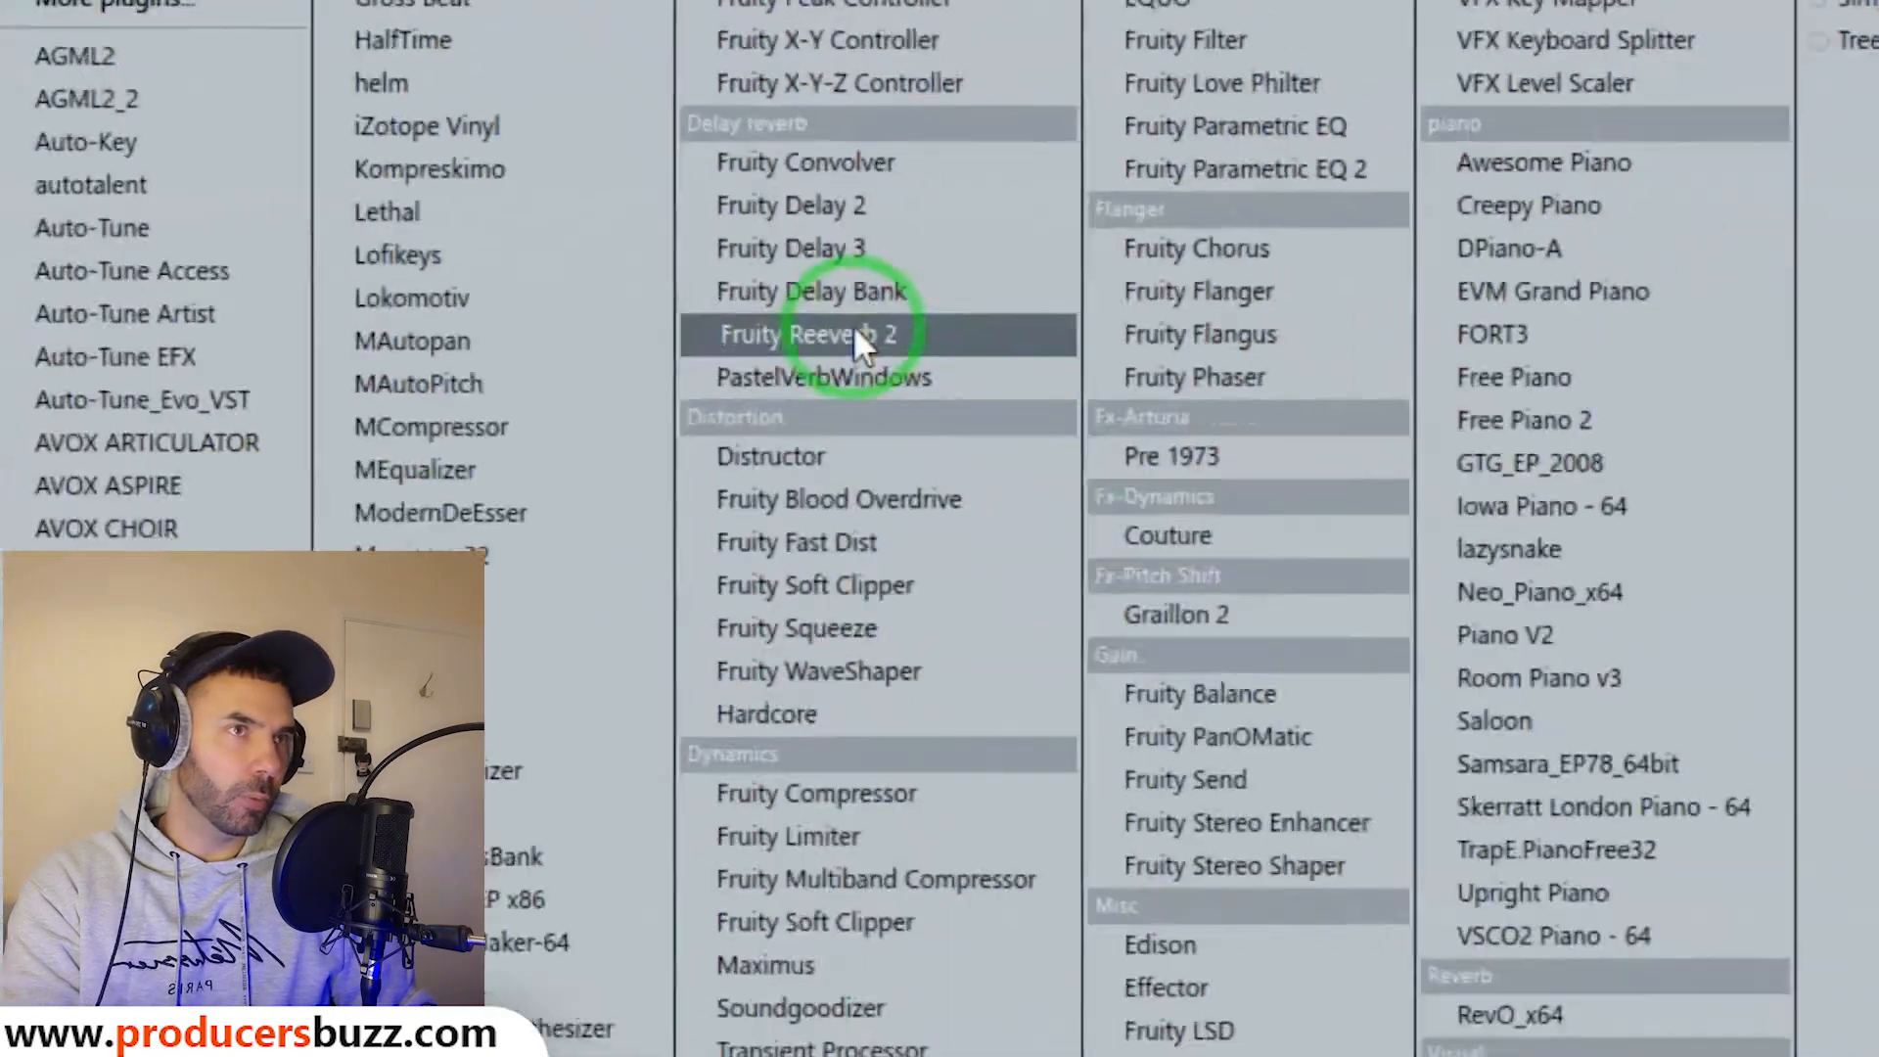
{"action": "left_click", "coordinate": [822, 257]}
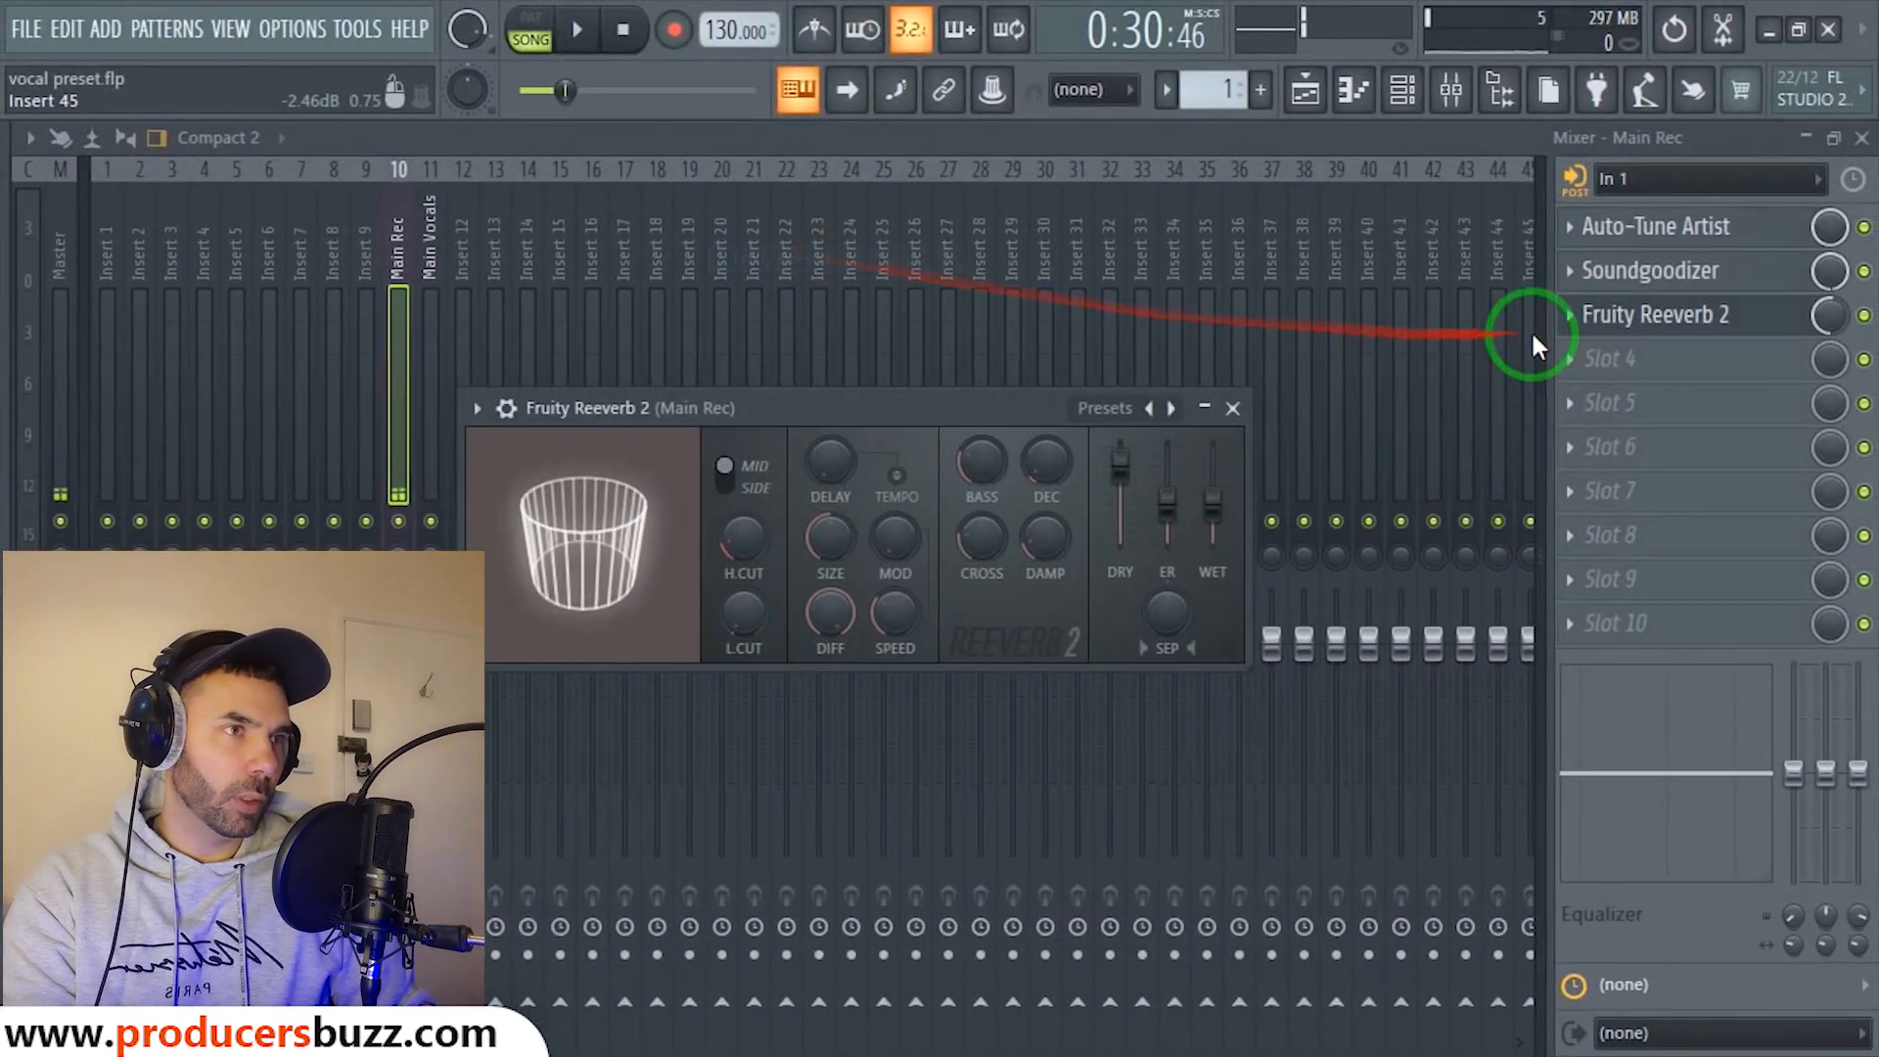
{"action": "left_click", "coordinate": [1233, 407]}
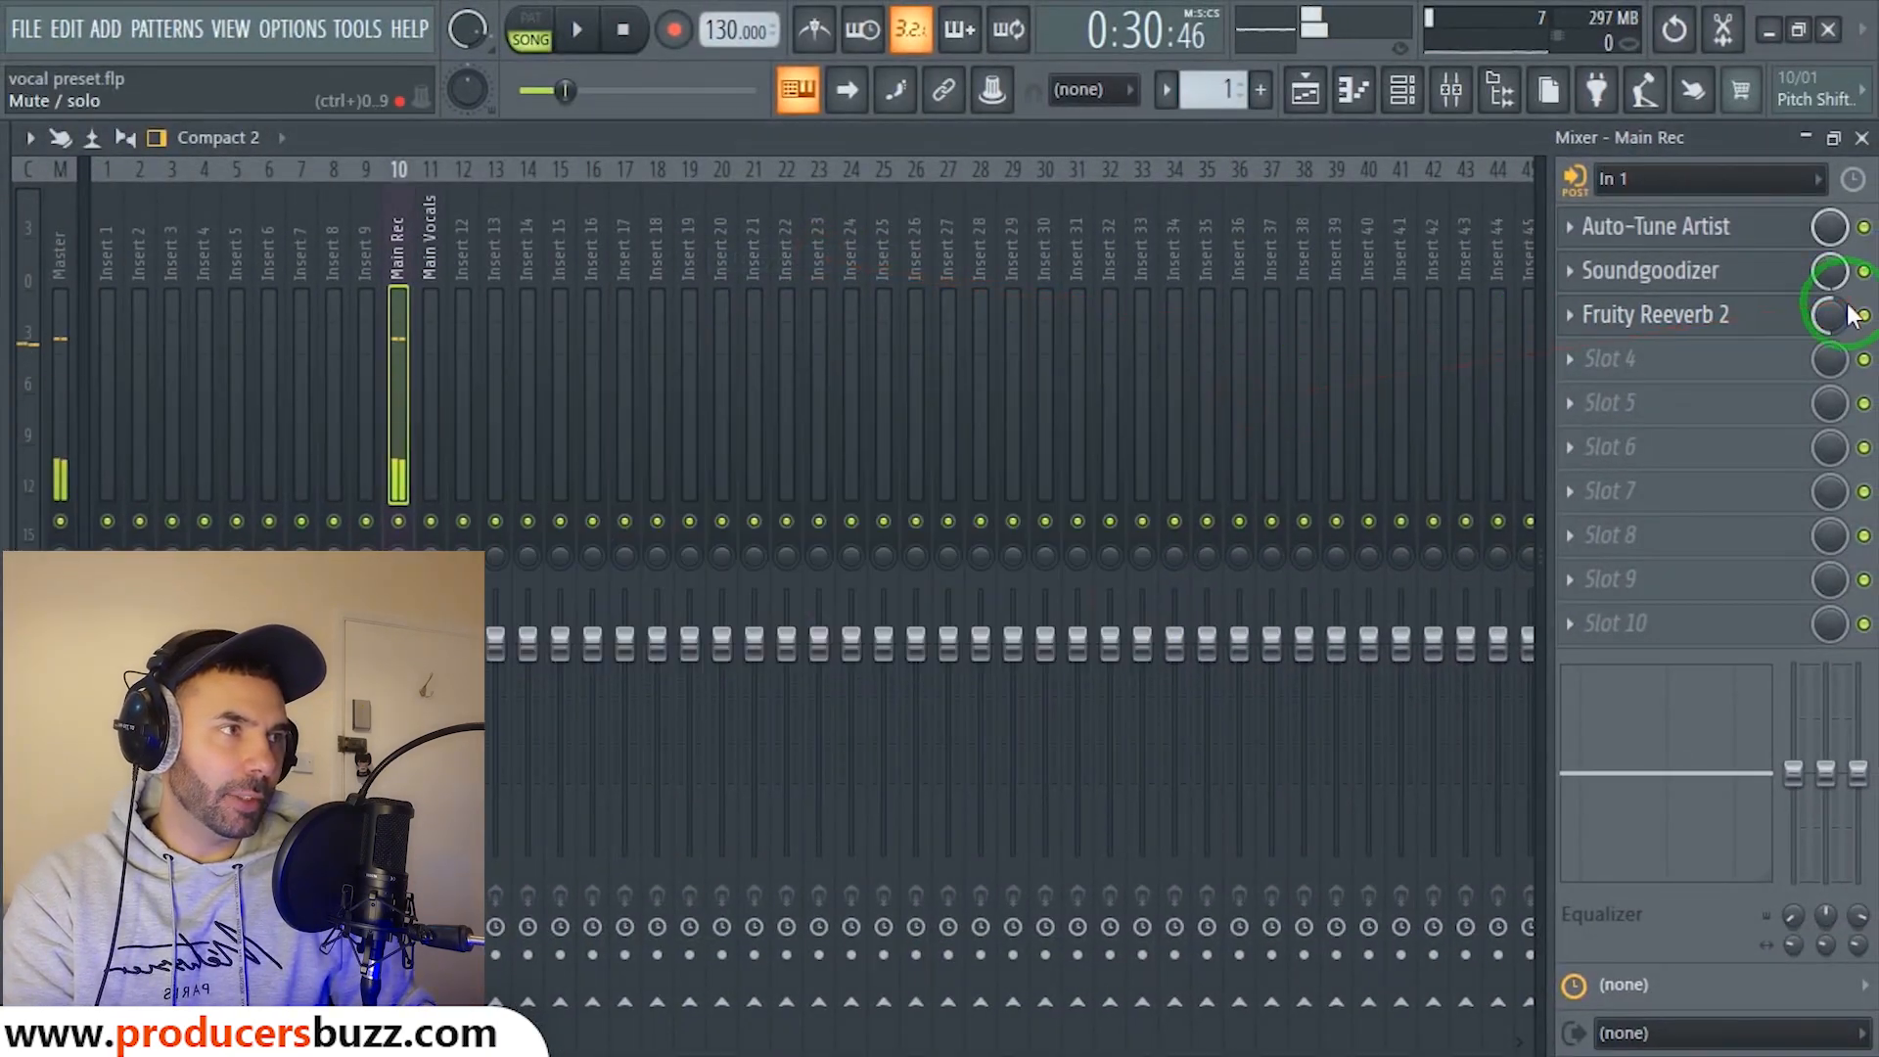
{"action": "left_click_drag", "start_coordinate": [1832, 311], "coordinate": [1772, 137]}
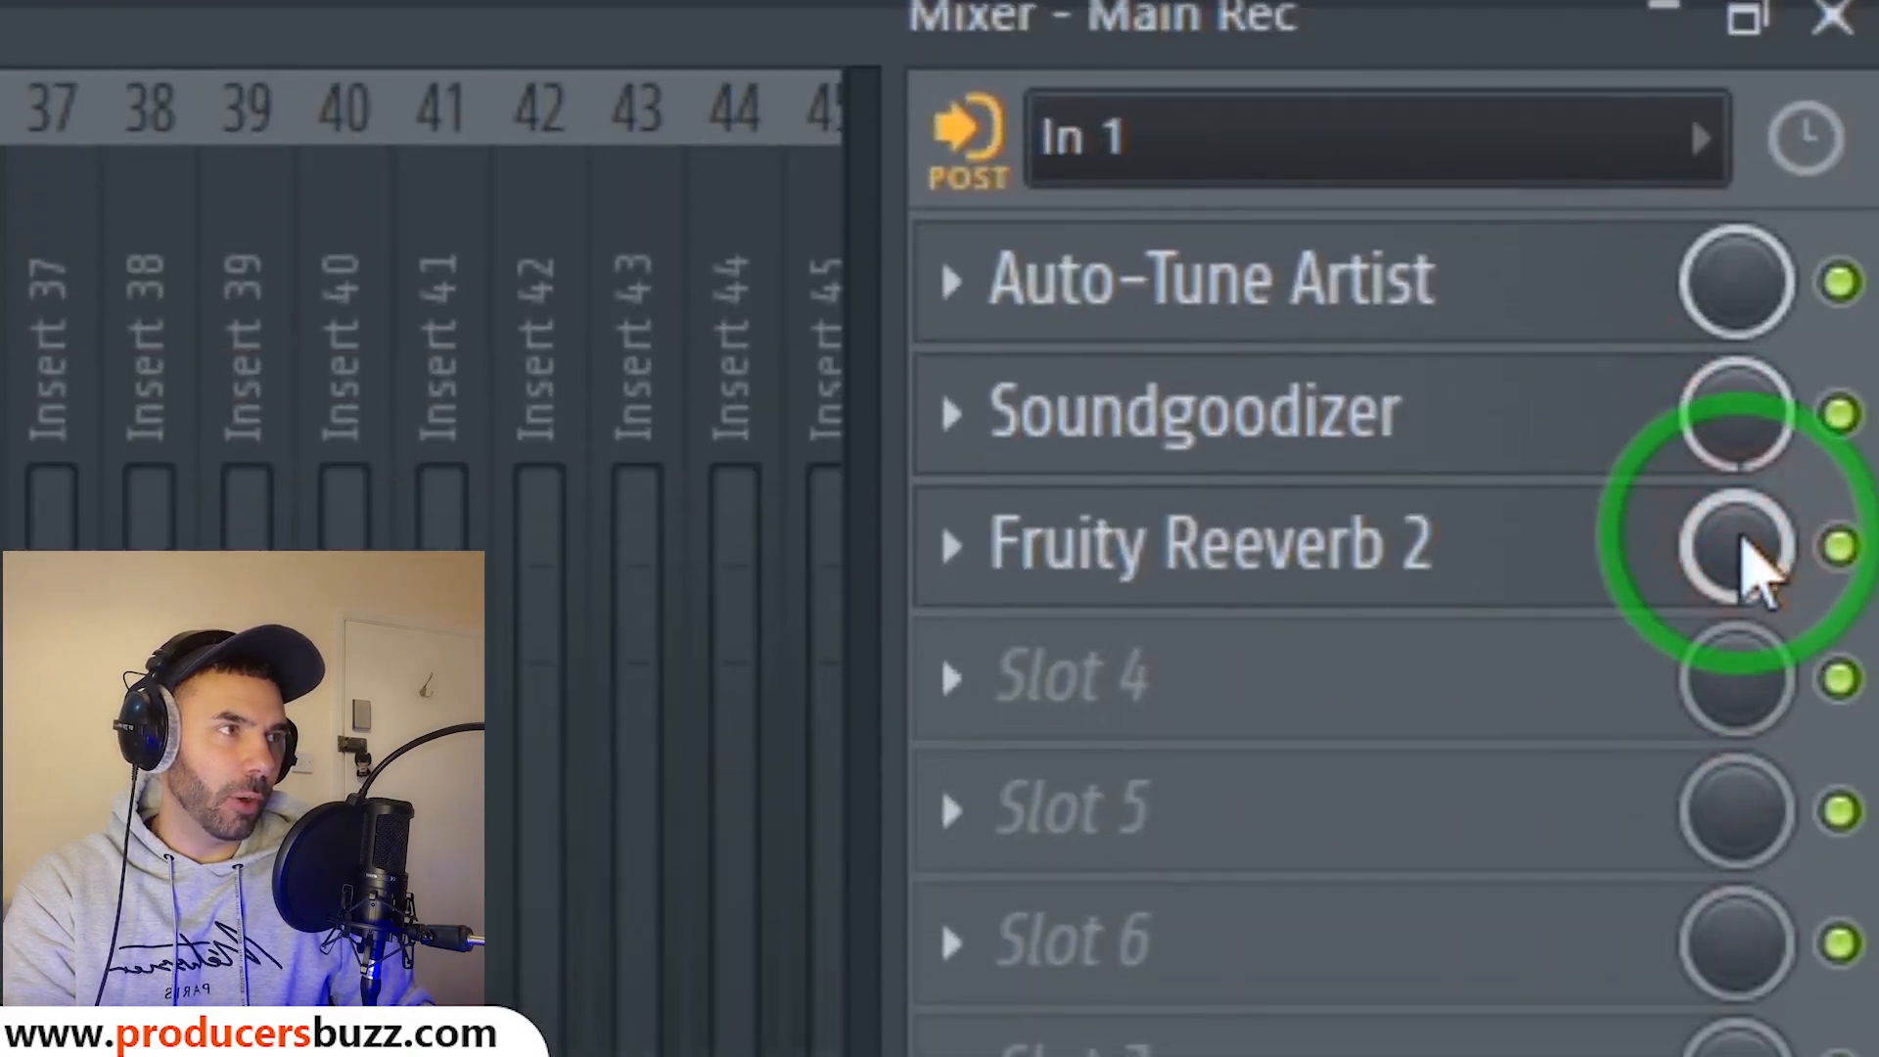
{"action": "left_click_drag", "start_coordinate": [1742, 540], "coordinate": [1738, 895]}
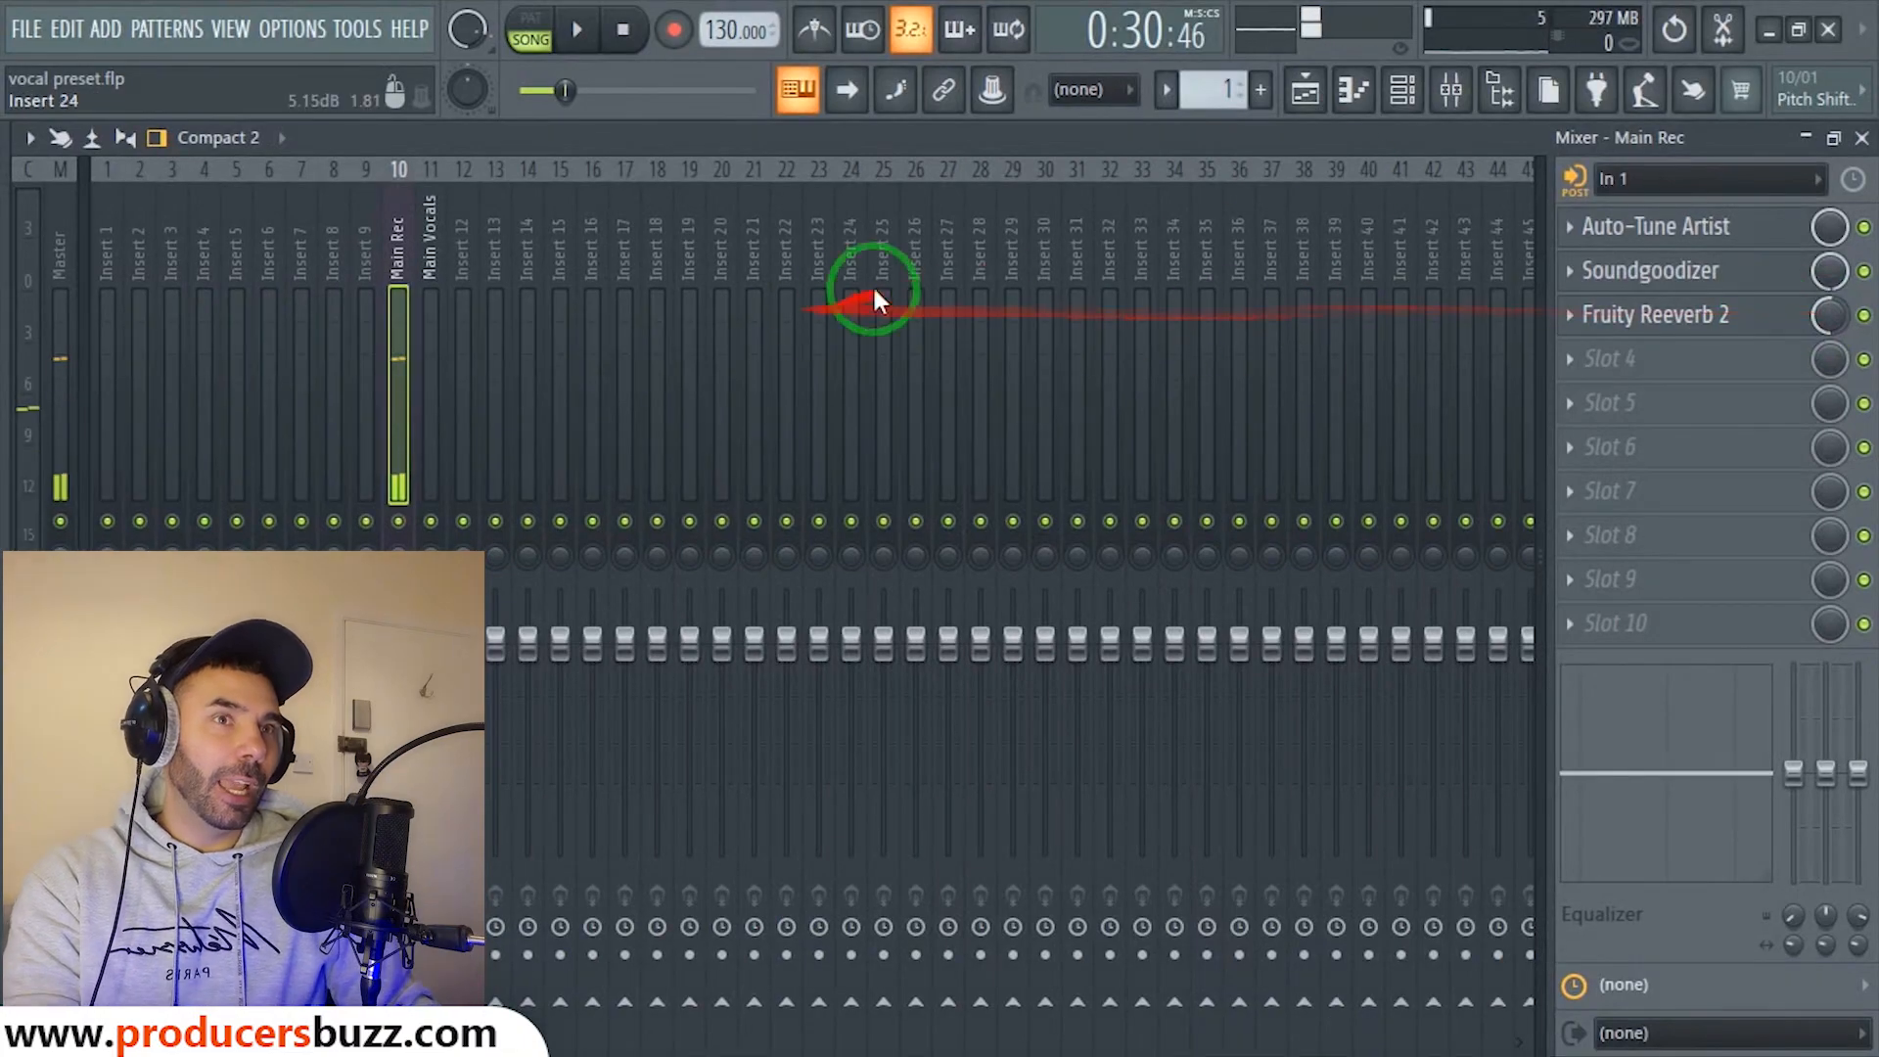
Record a new vocal take over the beat in the playlist, starting shortly before bar 18.
{"action": "left_click", "coordinate": [1862, 137]}
{"action": "left_click", "coordinate": [501, 200]}
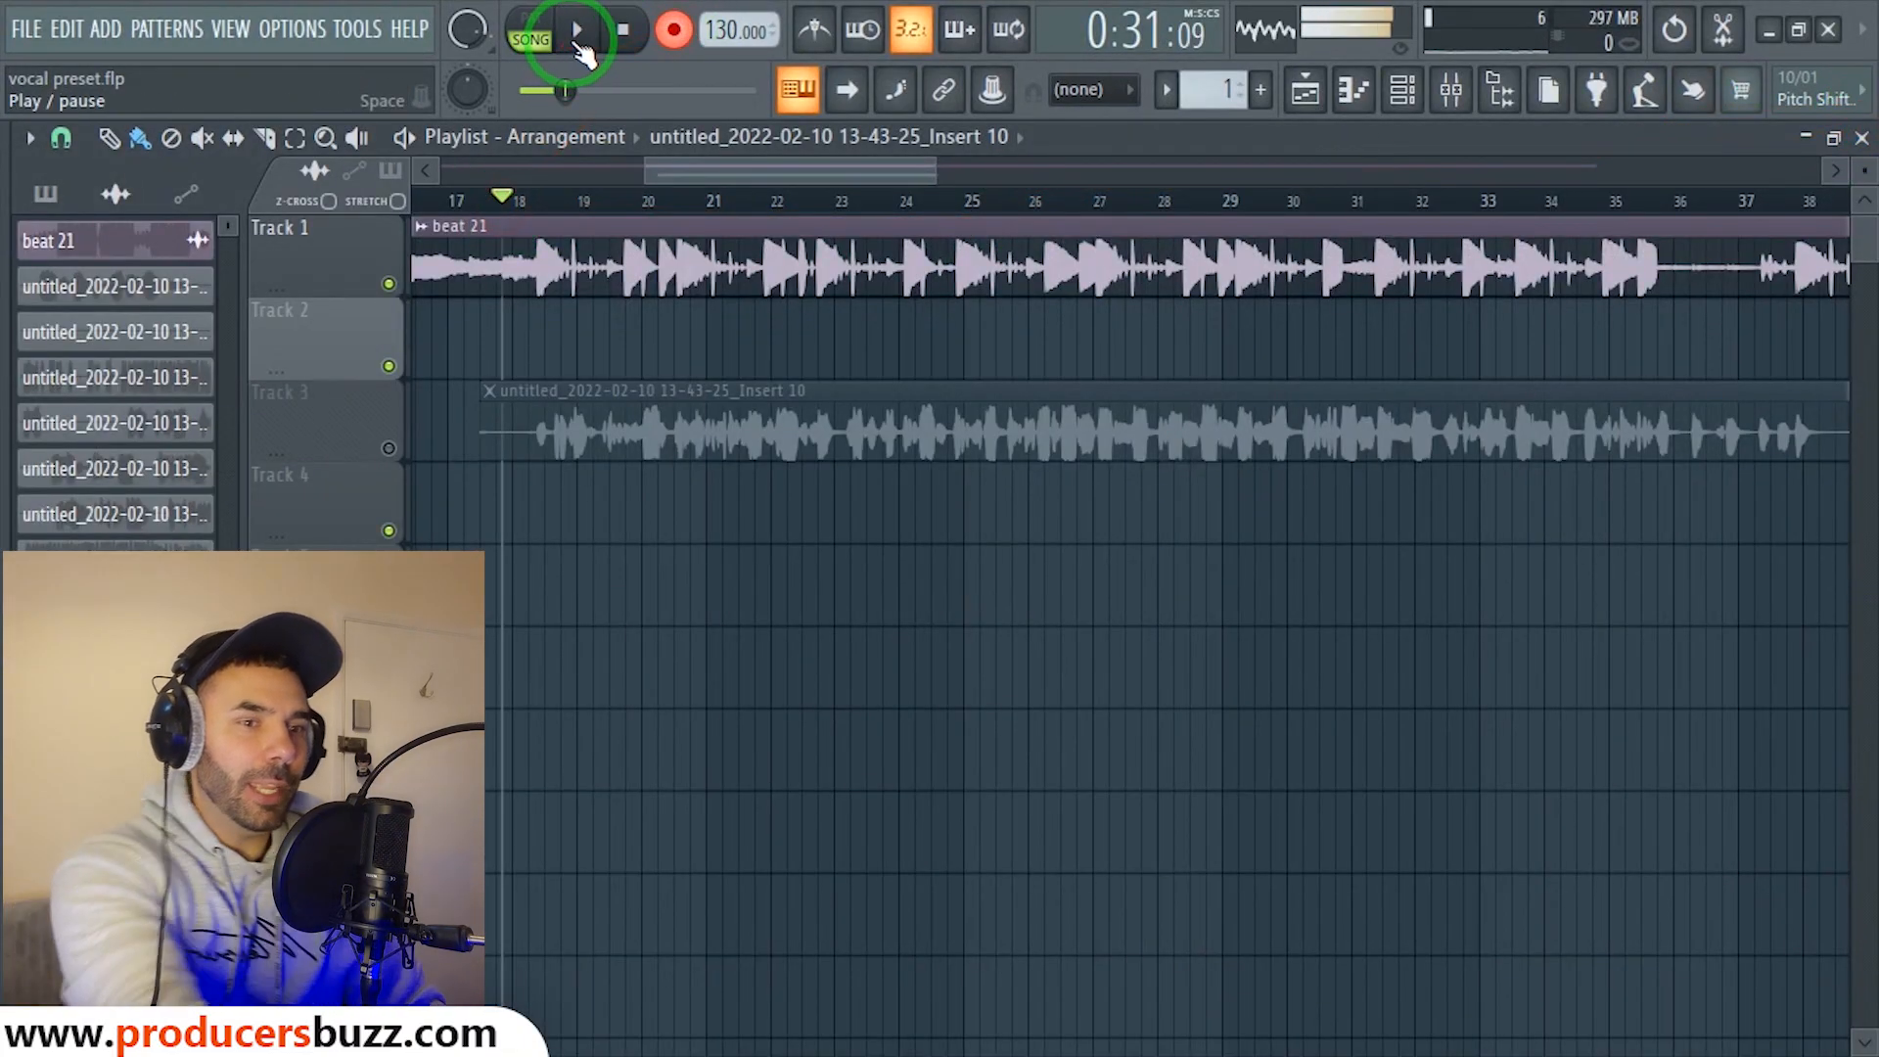
{"action": "left_click", "coordinate": [577, 35]}
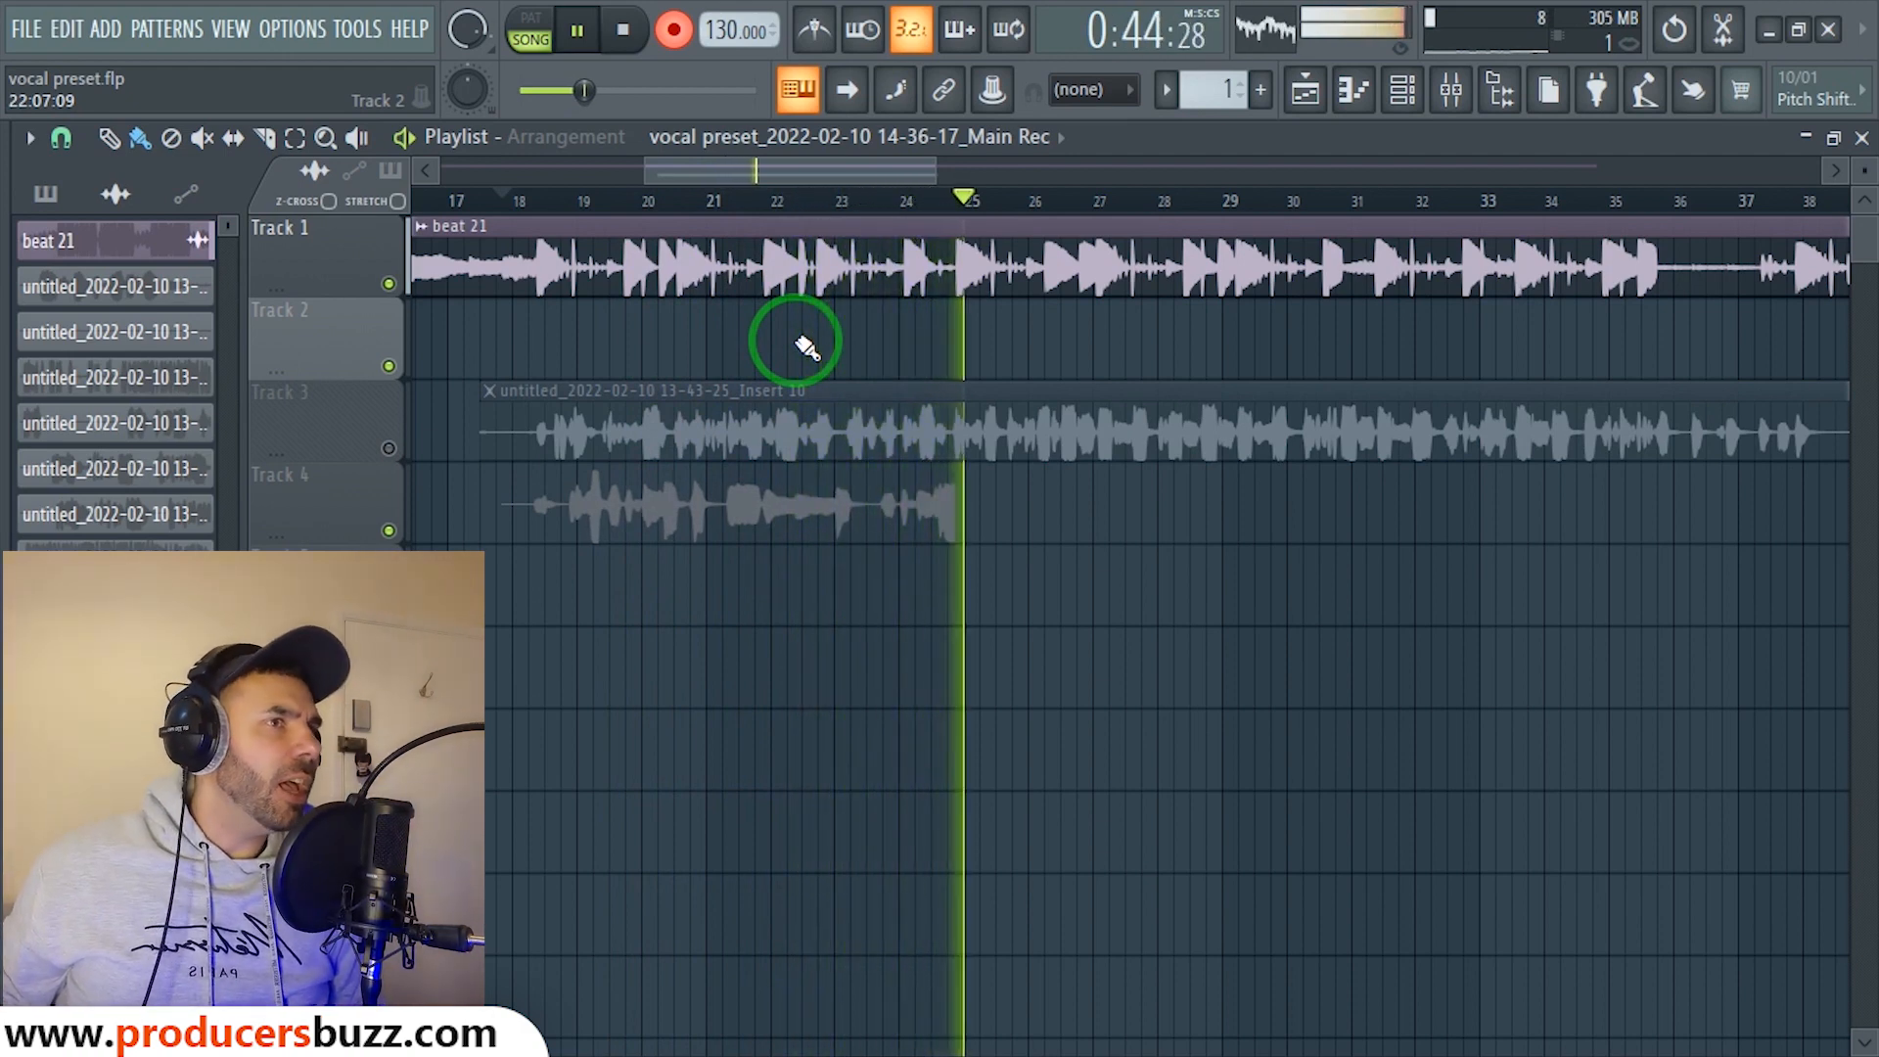
{"action": "key", "text": "space"}
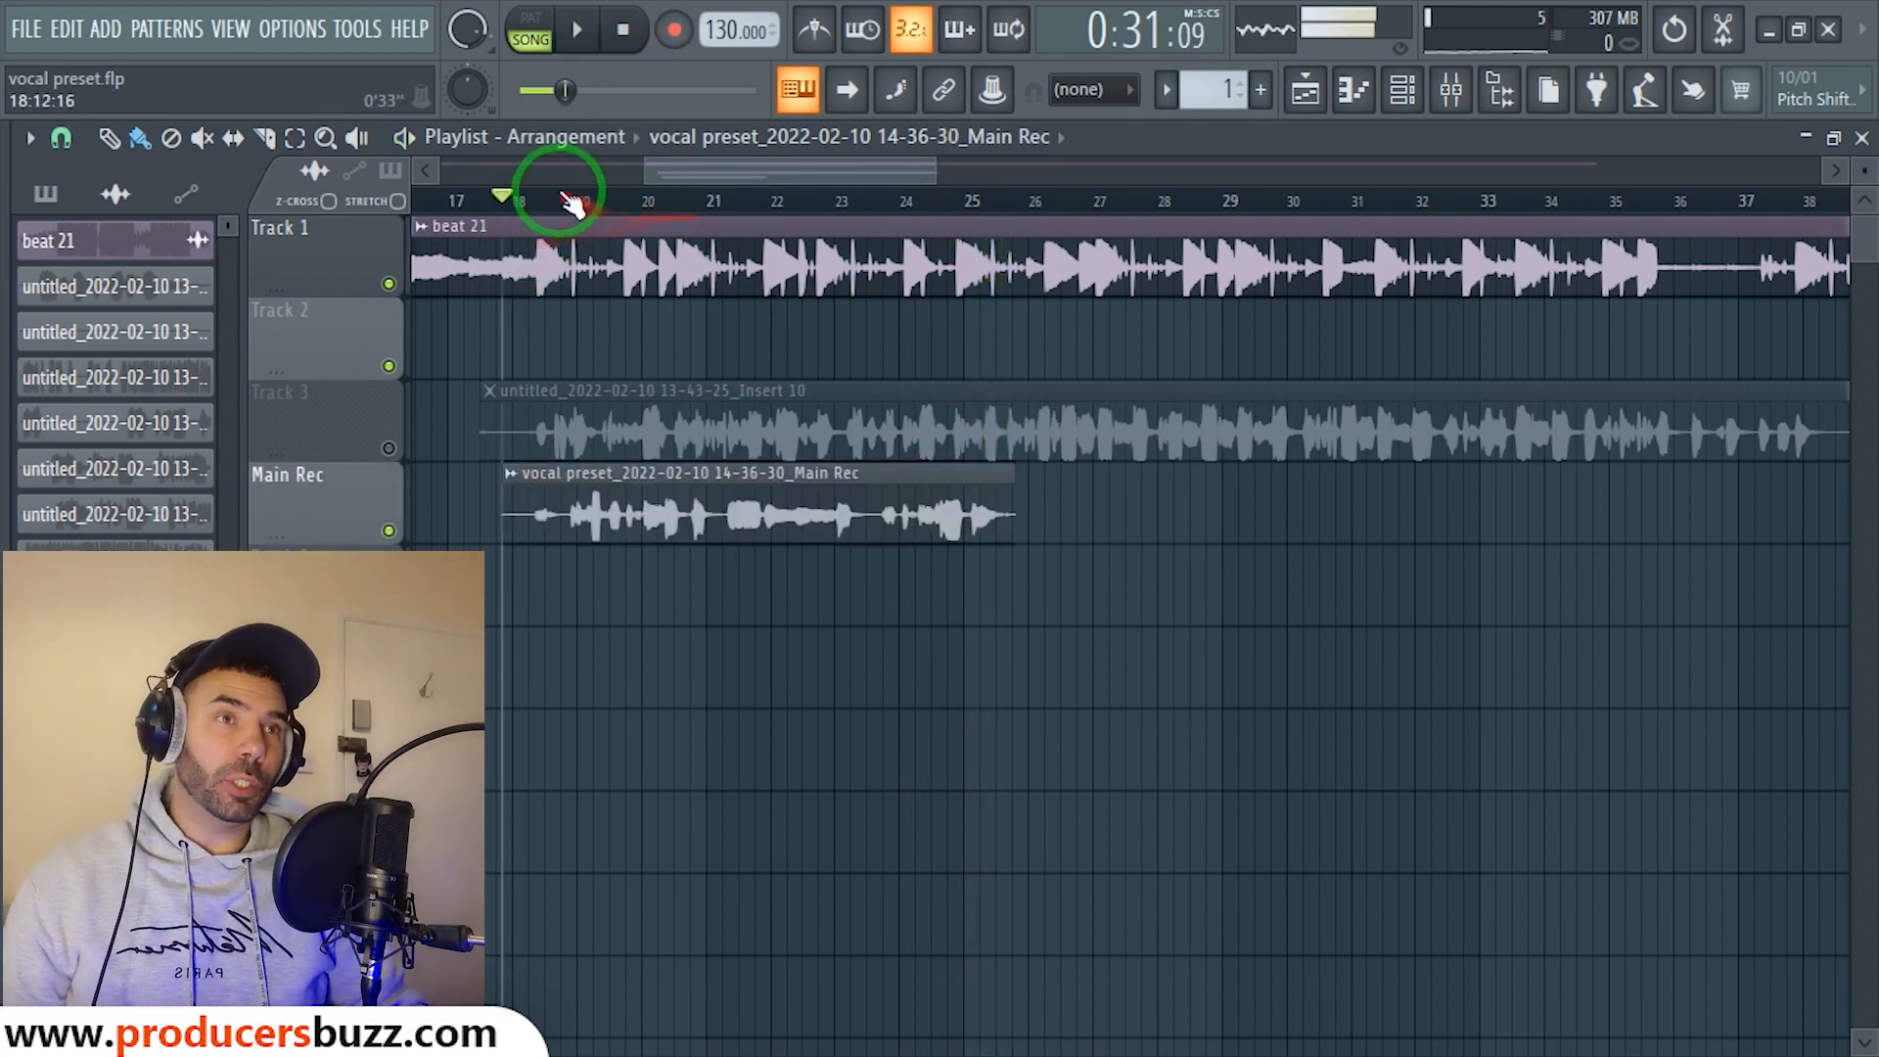
Bypass Fruity Reeverb 2 on the Main Rec channel and return to the playlist.
{"action": "left_click", "coordinate": [1452, 91]}
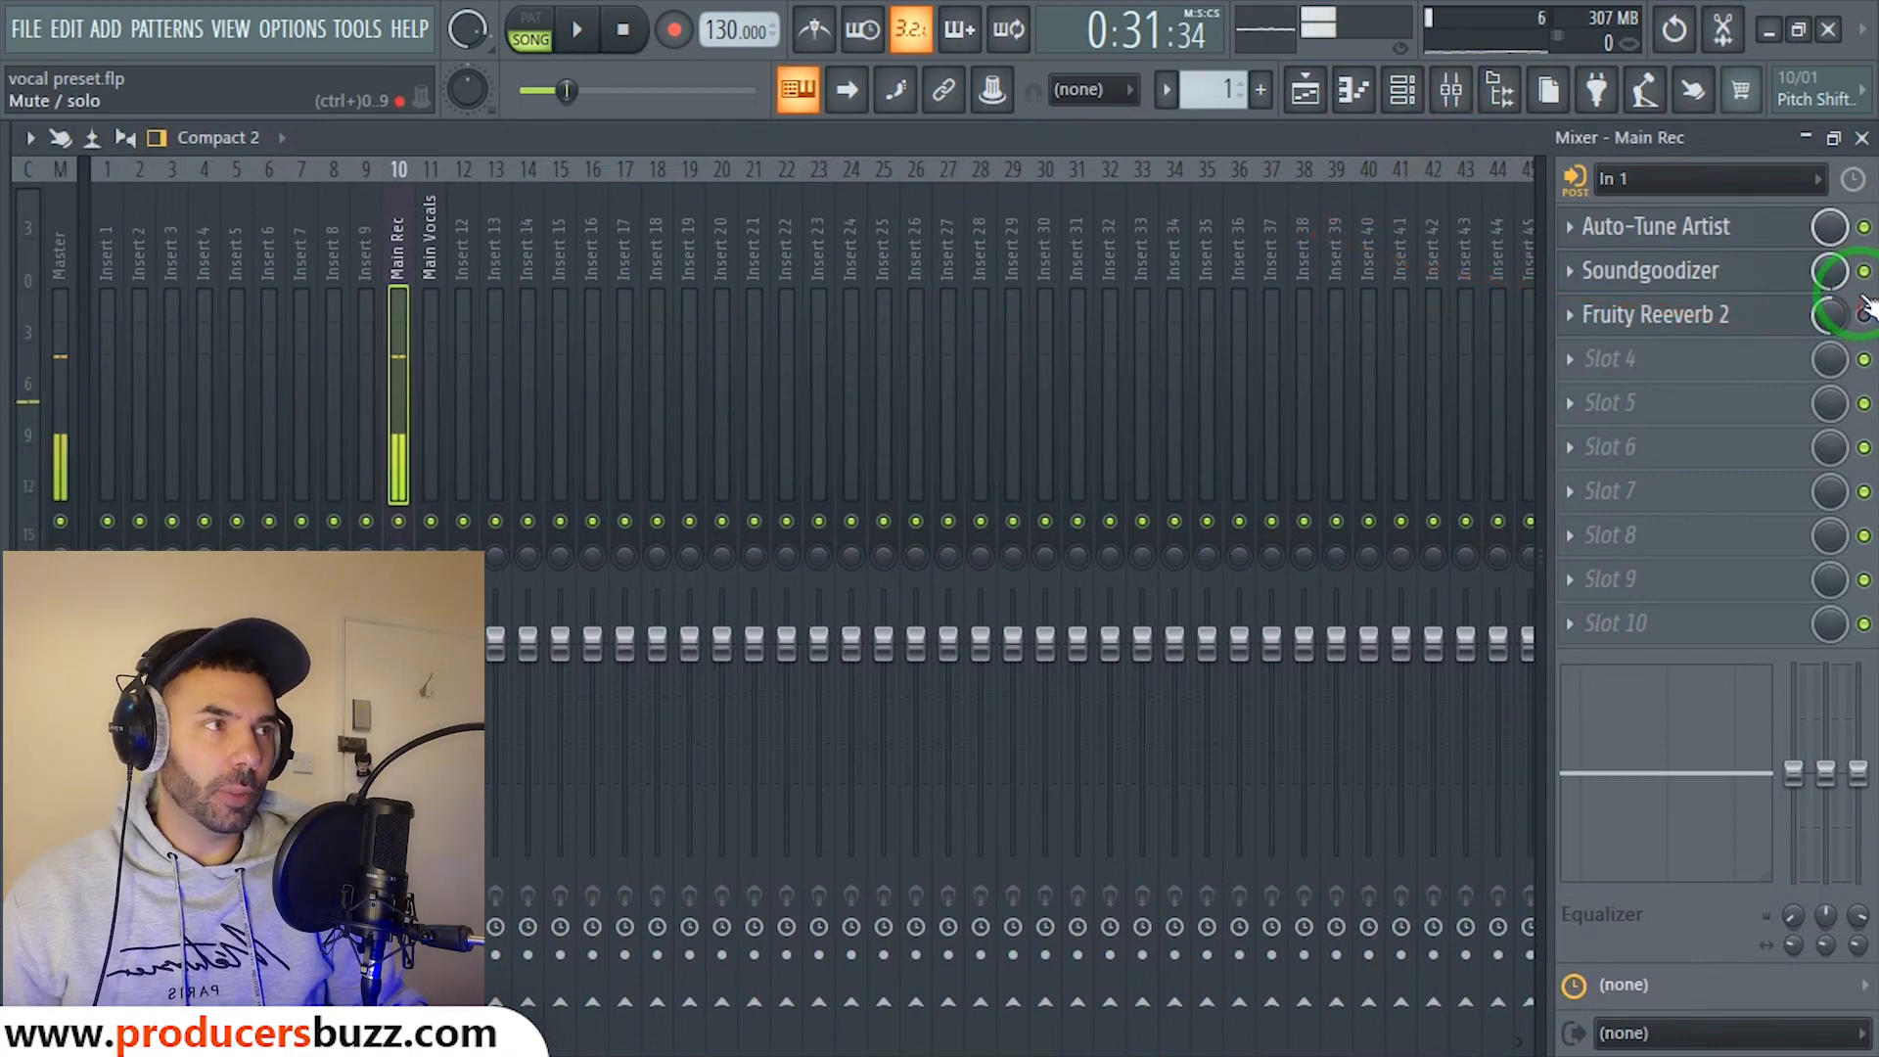
{"action": "left_click", "coordinate": [1805, 140]}
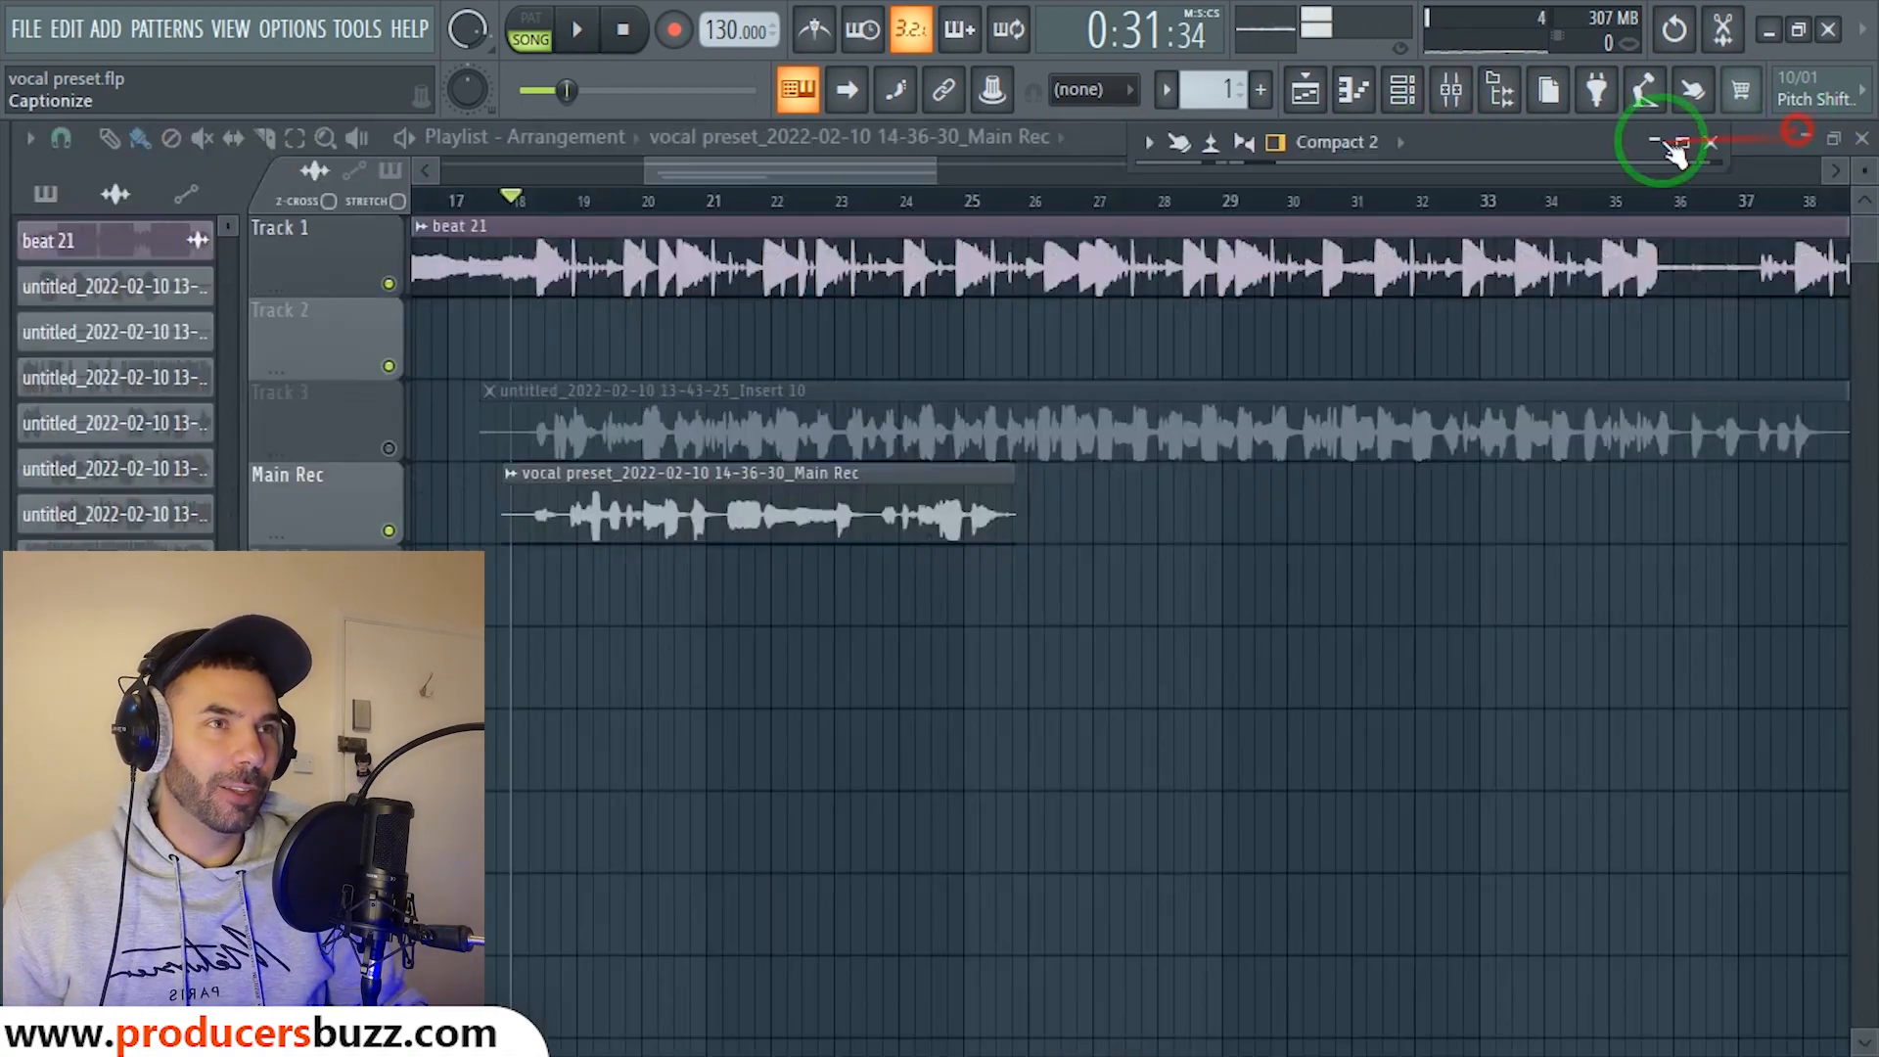
Play back the recorded vocal take while trimming its start to 18:13:09 and slightly shortening its end.
{"action": "left_click", "coordinate": [548, 201]}
{"action": "key", "text": "space"}
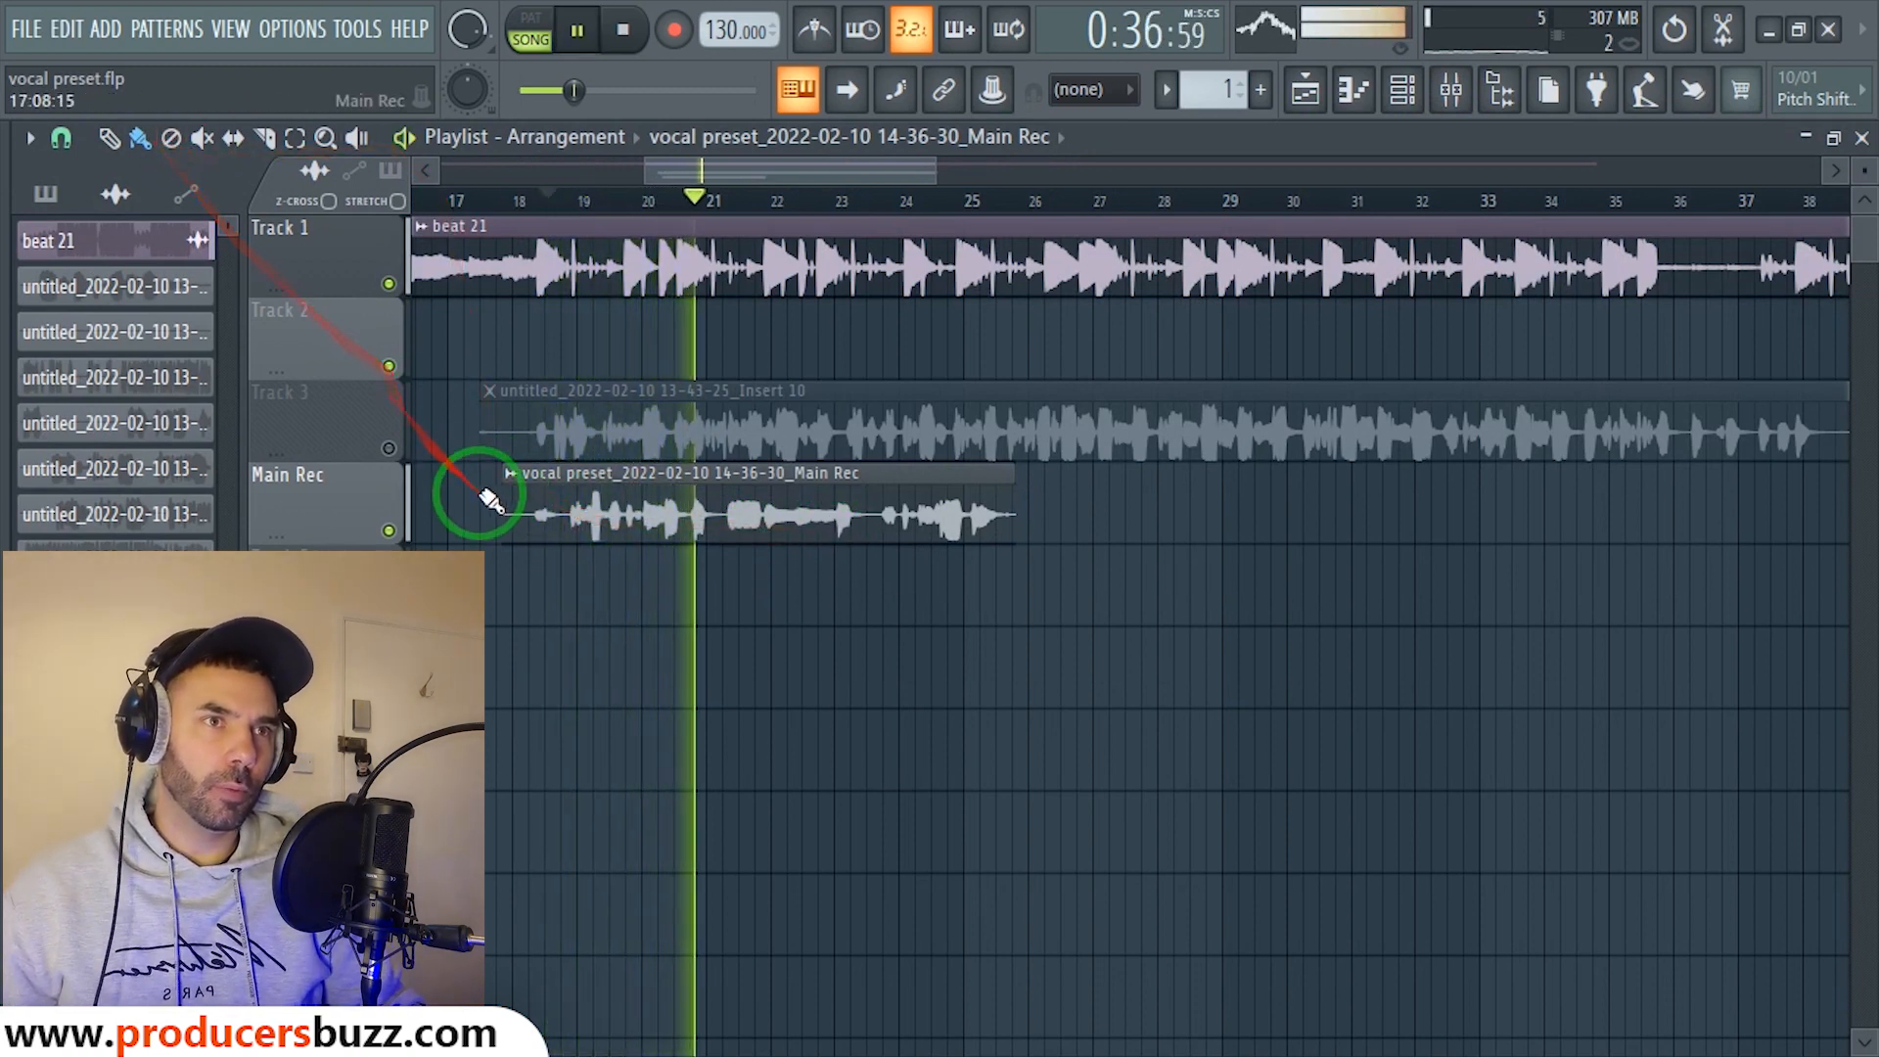
{"action": "left_click_drag", "start_coordinate": [502, 511], "coordinate": [564, 539]}
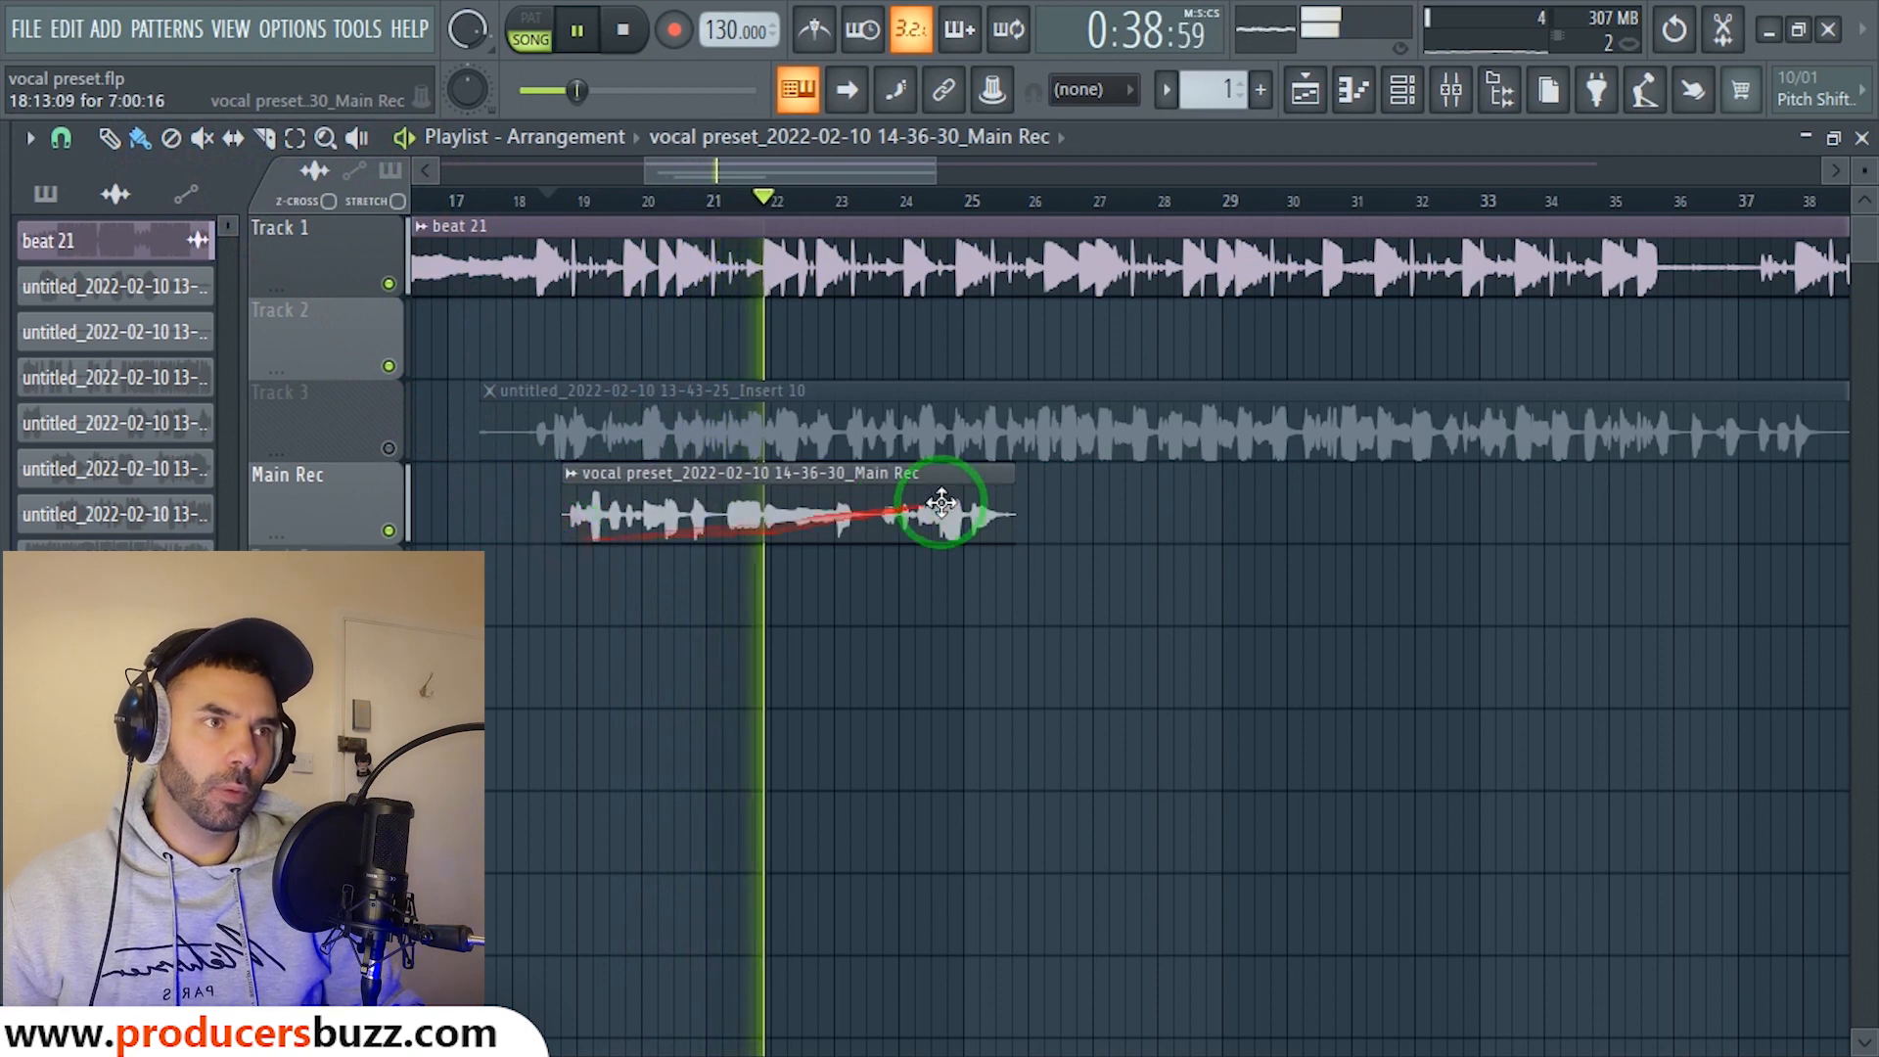
{"action": "left_click_drag", "start_coordinate": [1011, 495], "coordinate": [1008, 495]}
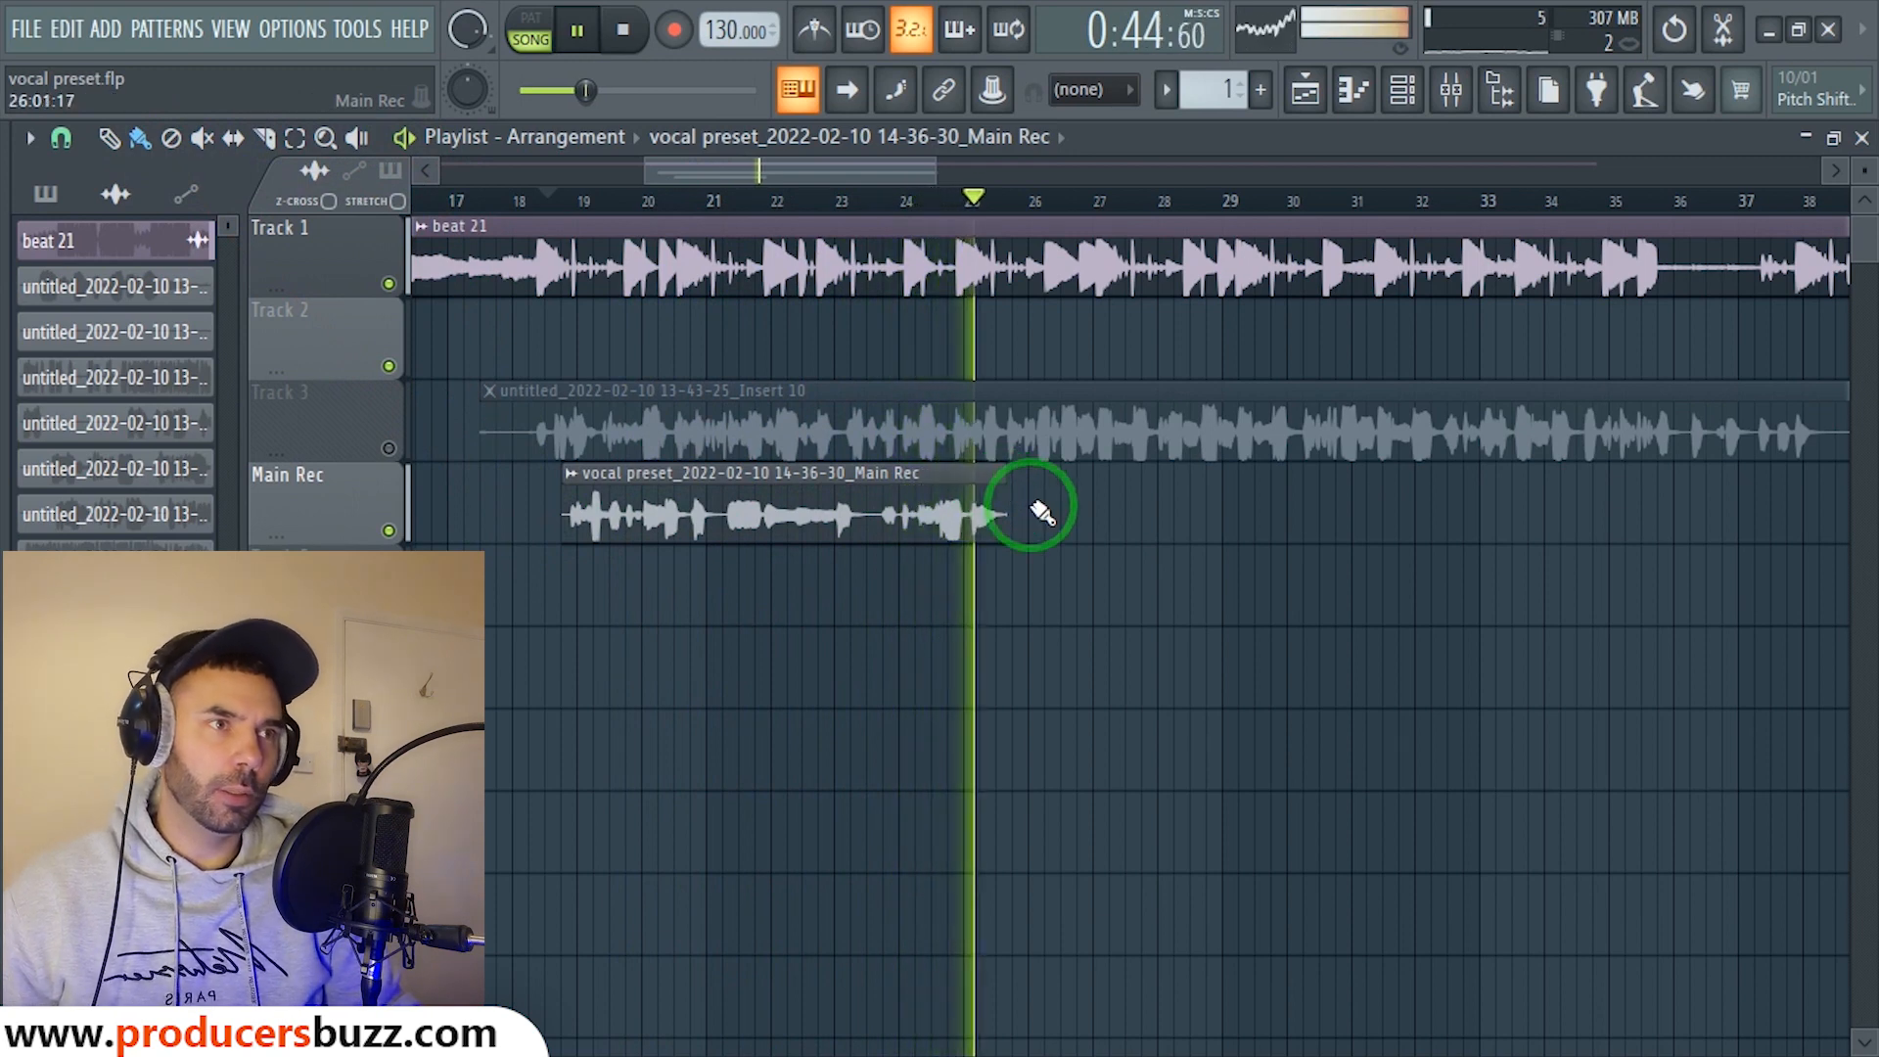
{"action": "key", "text": "space"}
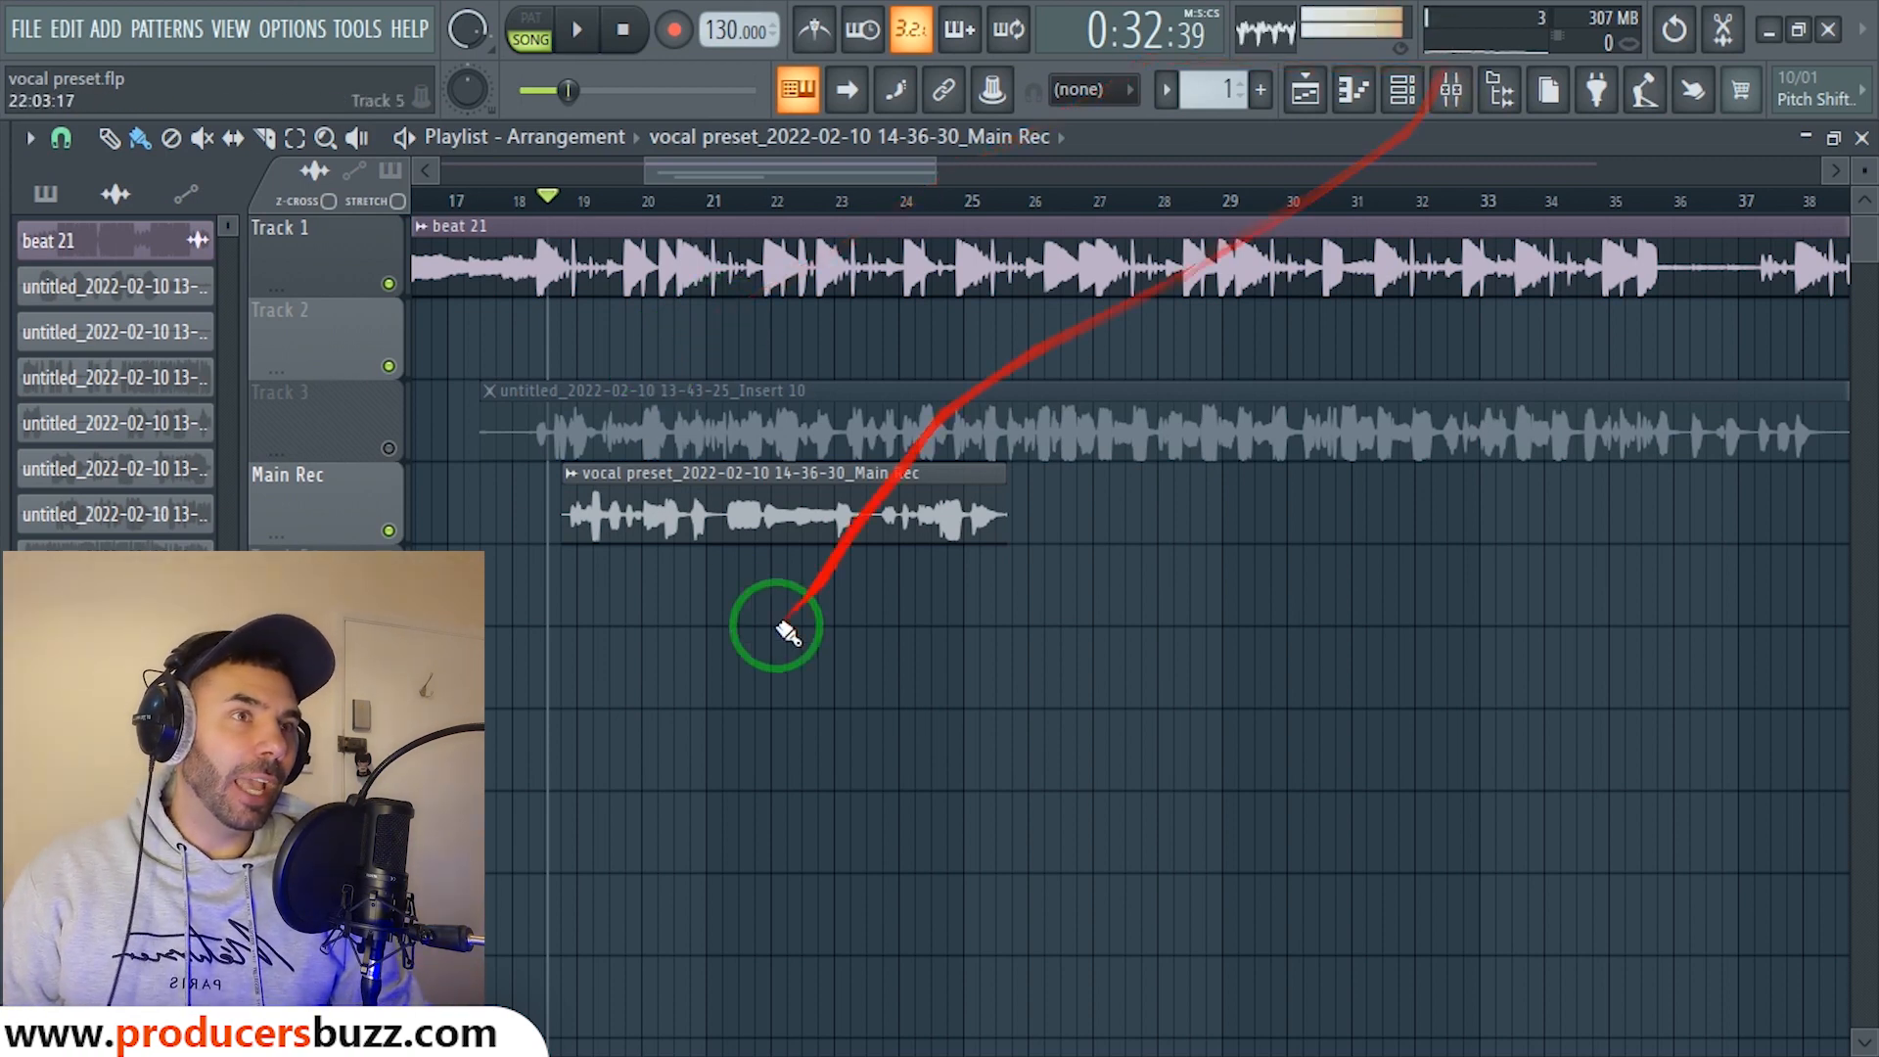
Examine which mixer track the recorded vocal clip is routed to.
{"action": "double_click", "coordinate": [771, 502]}
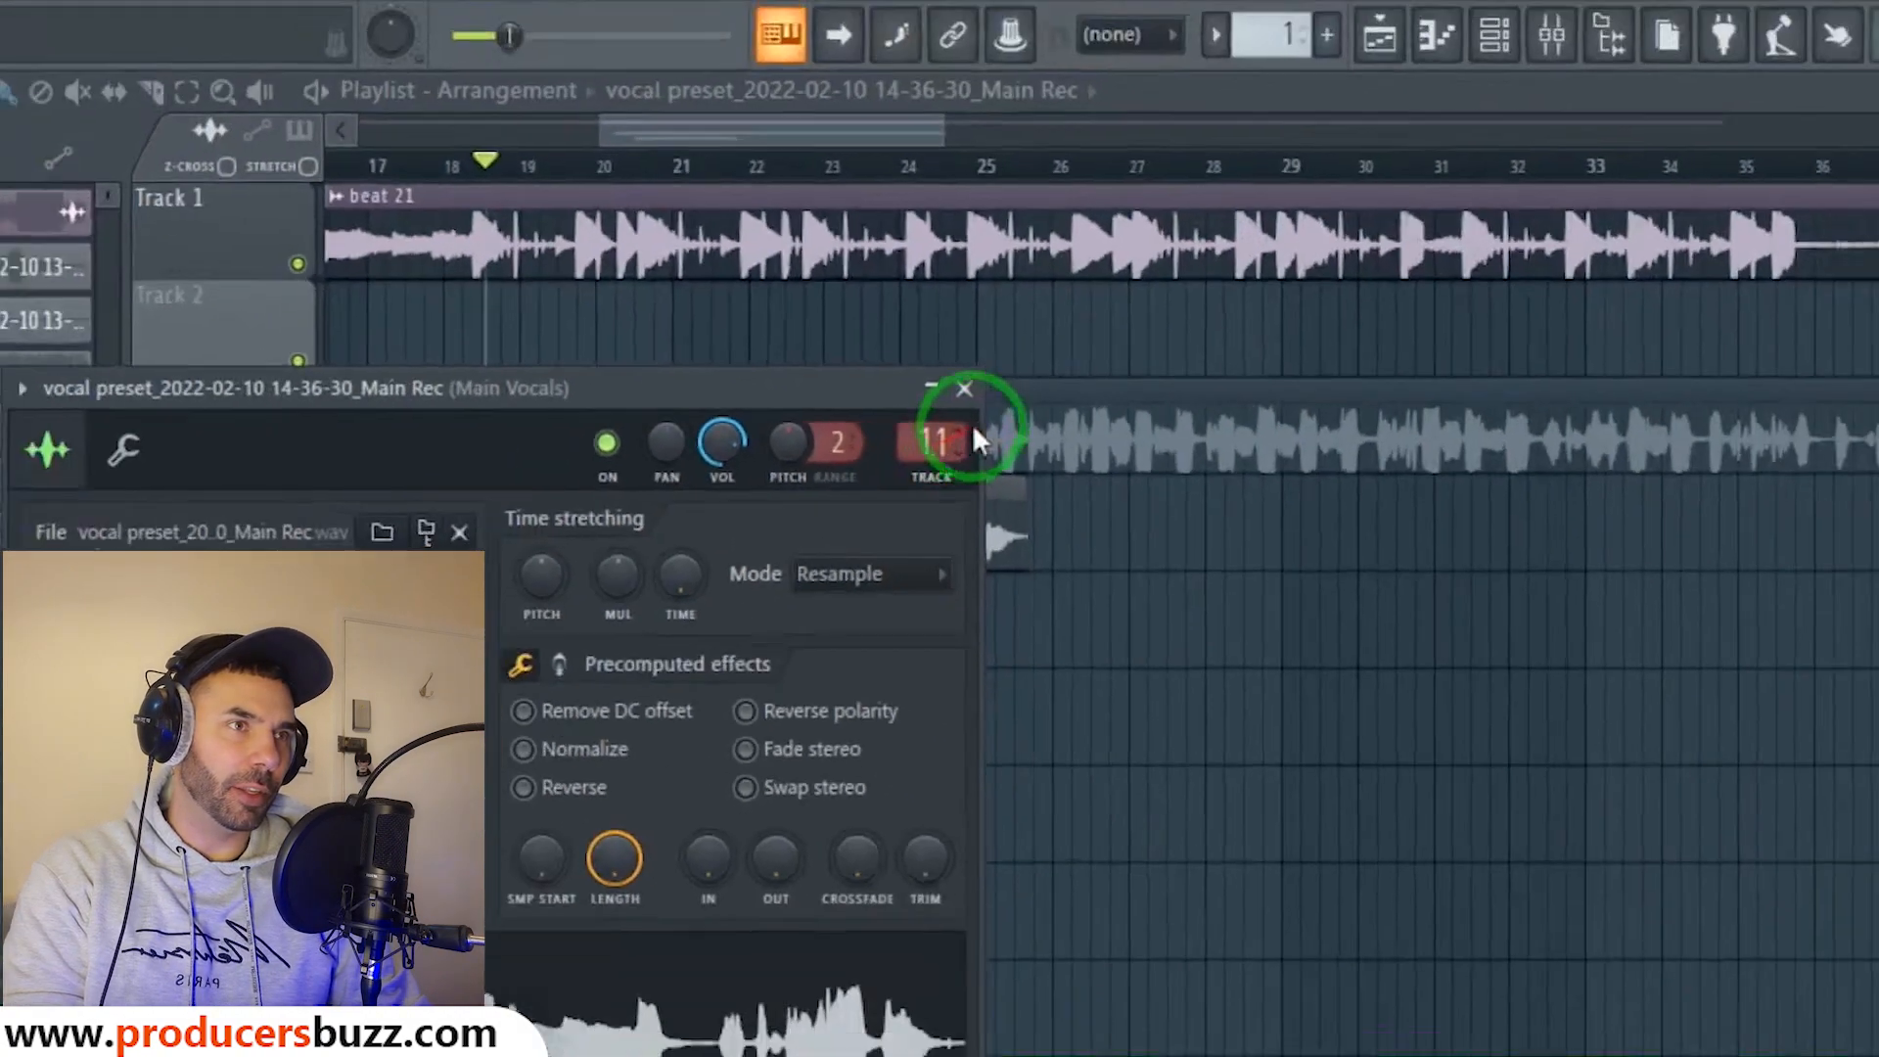
{"action": "left_click", "coordinate": [953, 388]}
{"action": "double_click", "coordinate": [800, 526]}
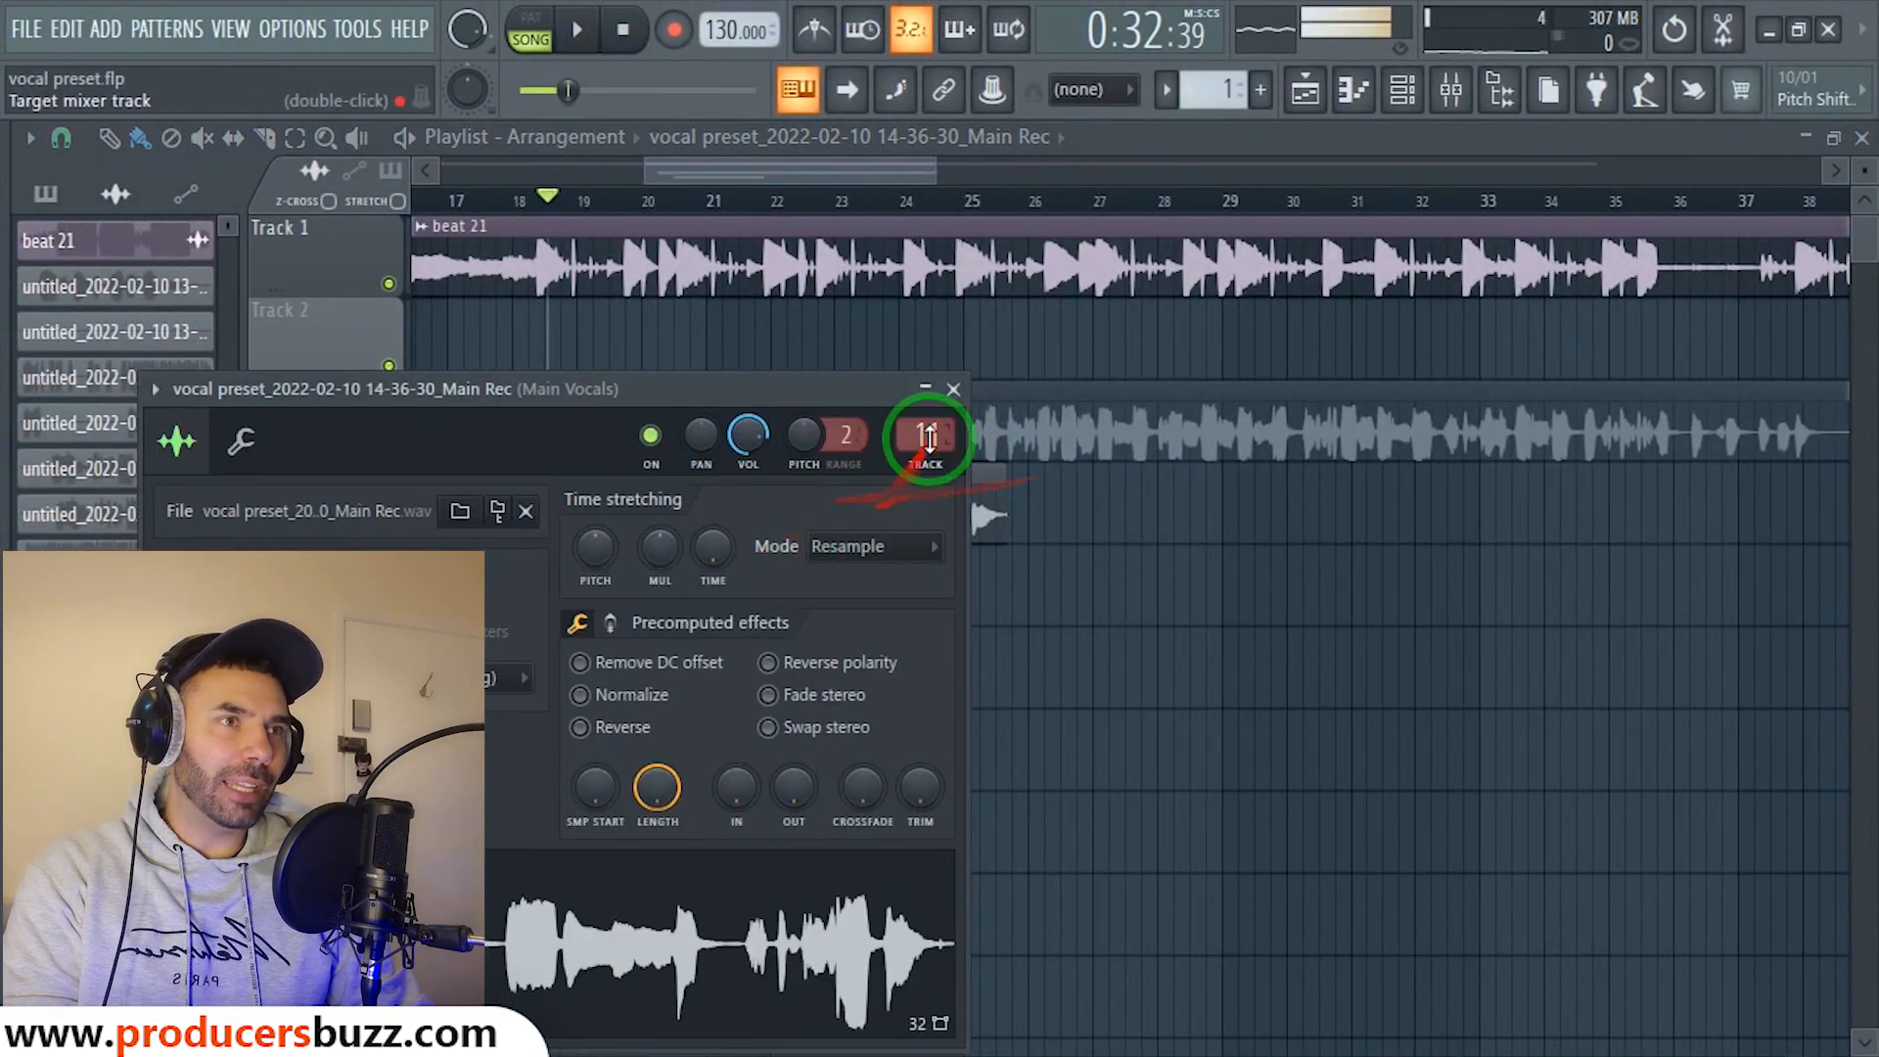
{"action": "left_click", "coordinate": [953, 389]}
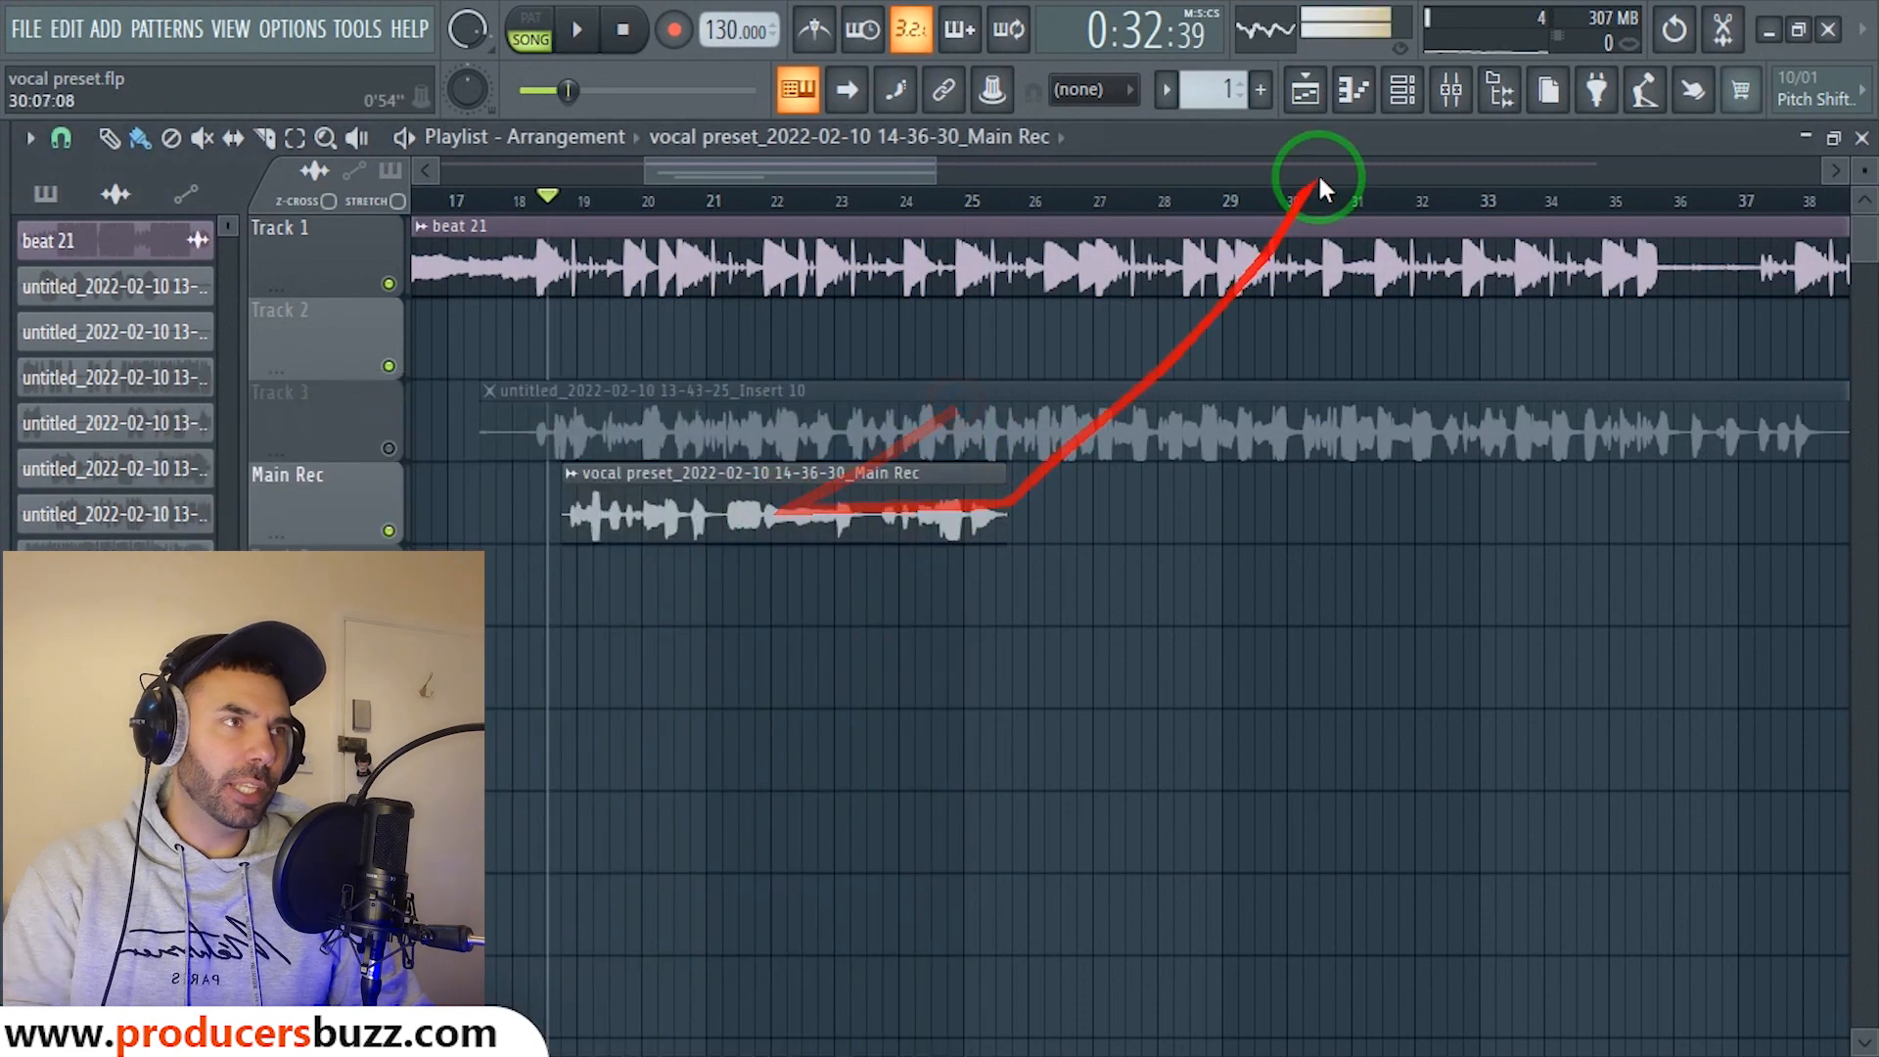
{"action": "left_click", "coordinate": [1450, 90]}
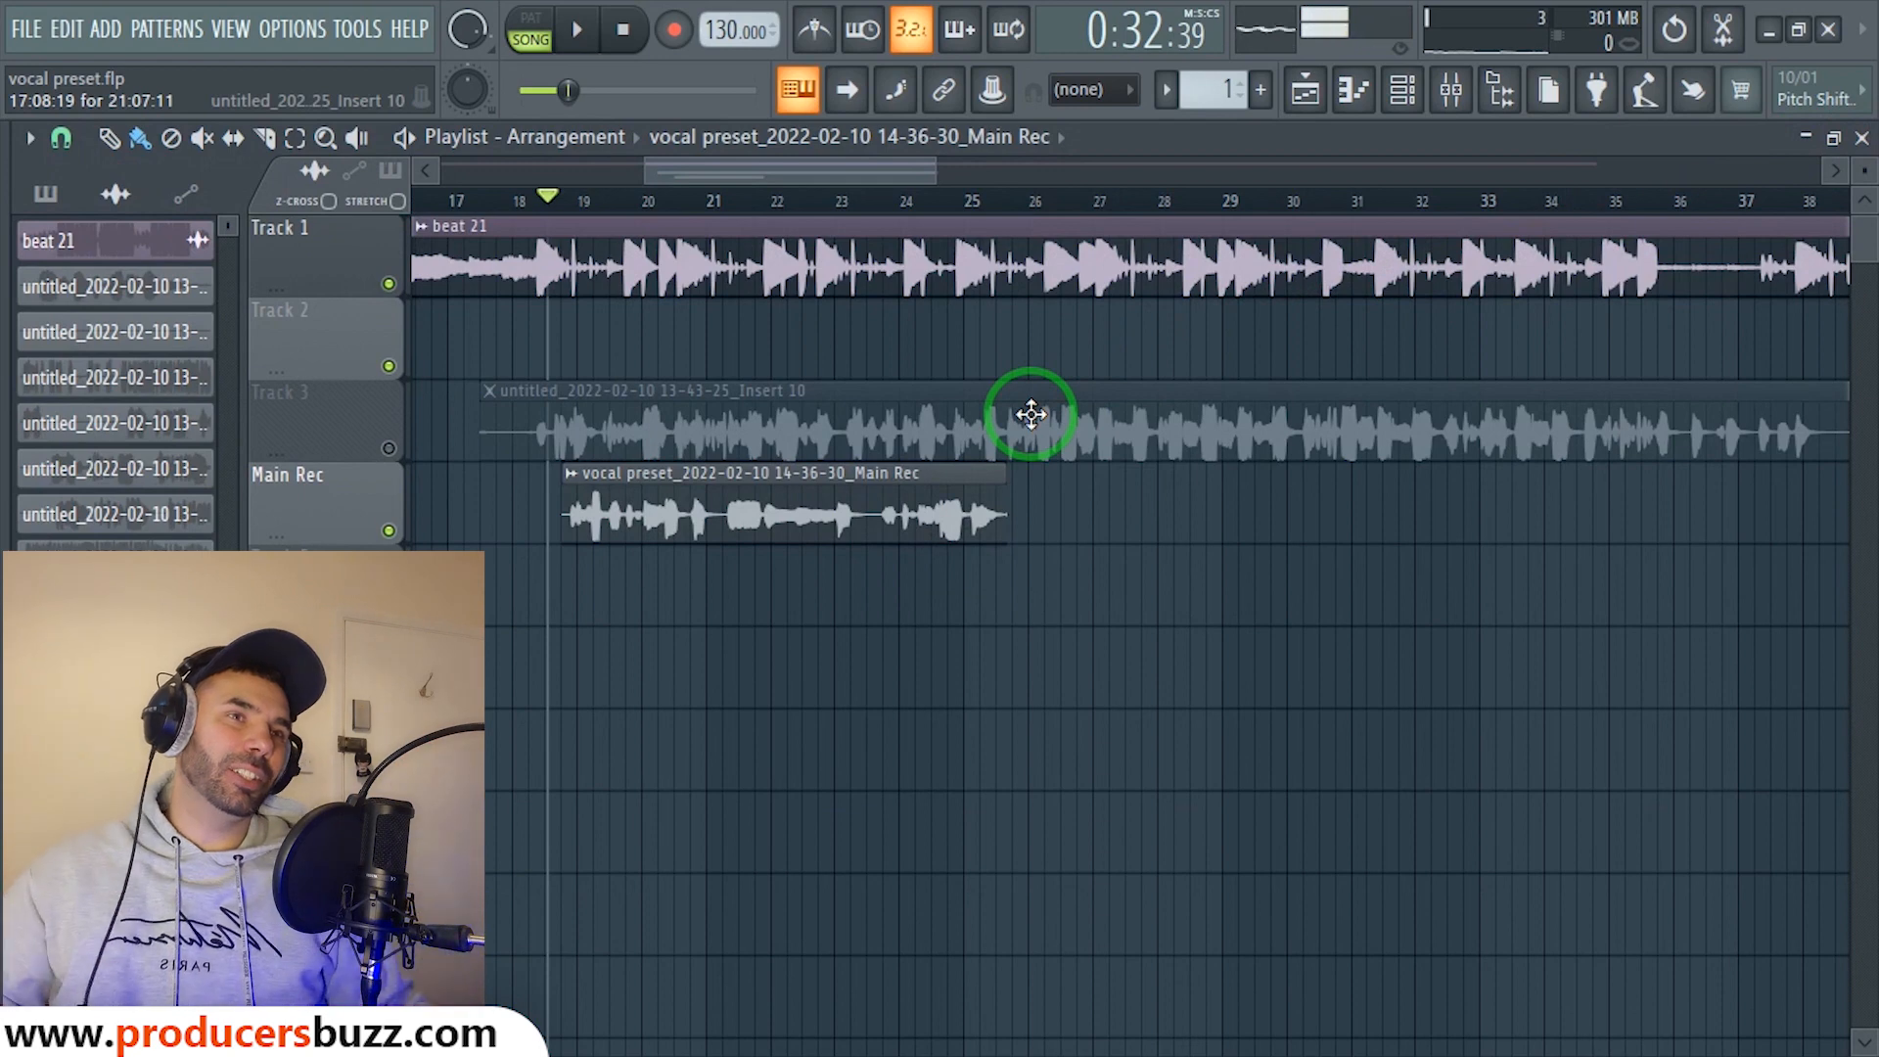
Go to the Main Vocals mixer channel used by the vocal clip and load Fruity Parametric EQ 2 into slot 1.
{"action": "double_click", "coordinate": [819, 482]}
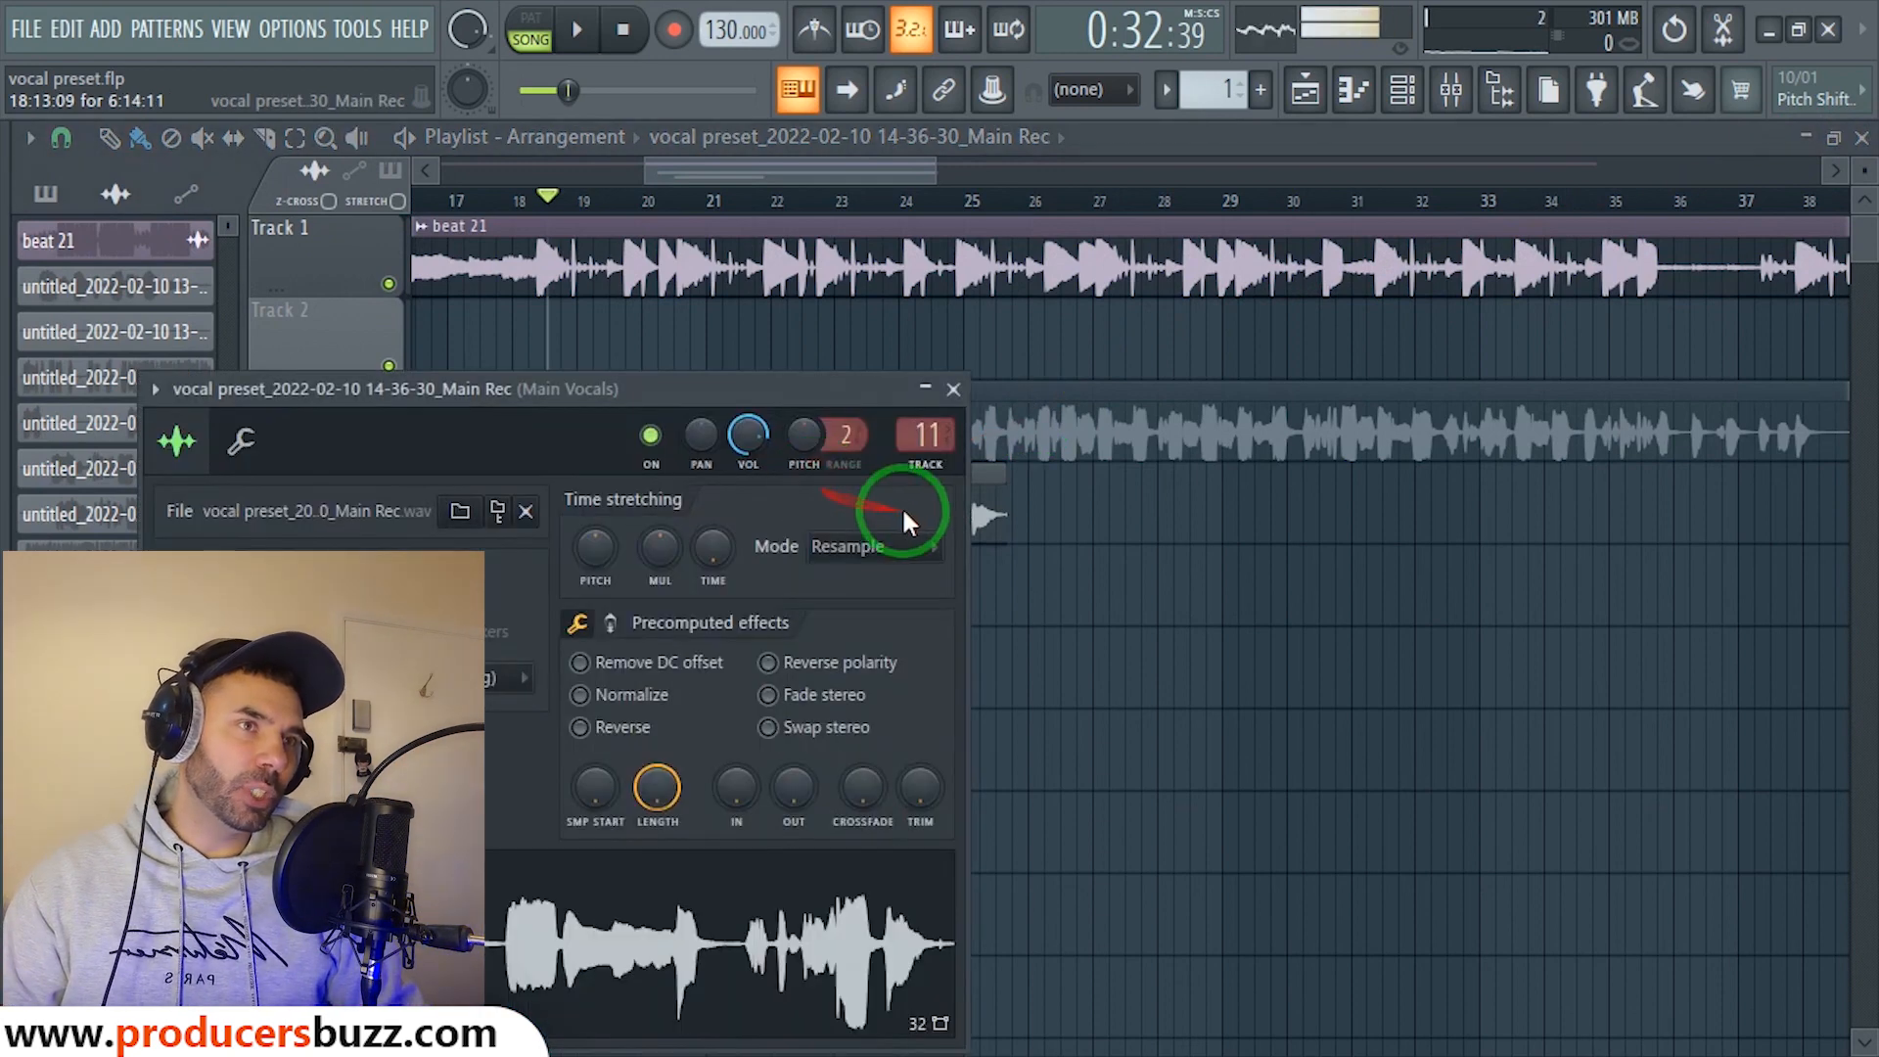
{"action": "double_click", "coordinate": [934, 435]}
{"action": "left_click", "coordinate": [394, 253]}
{"action": "left_click", "coordinate": [435, 262]}
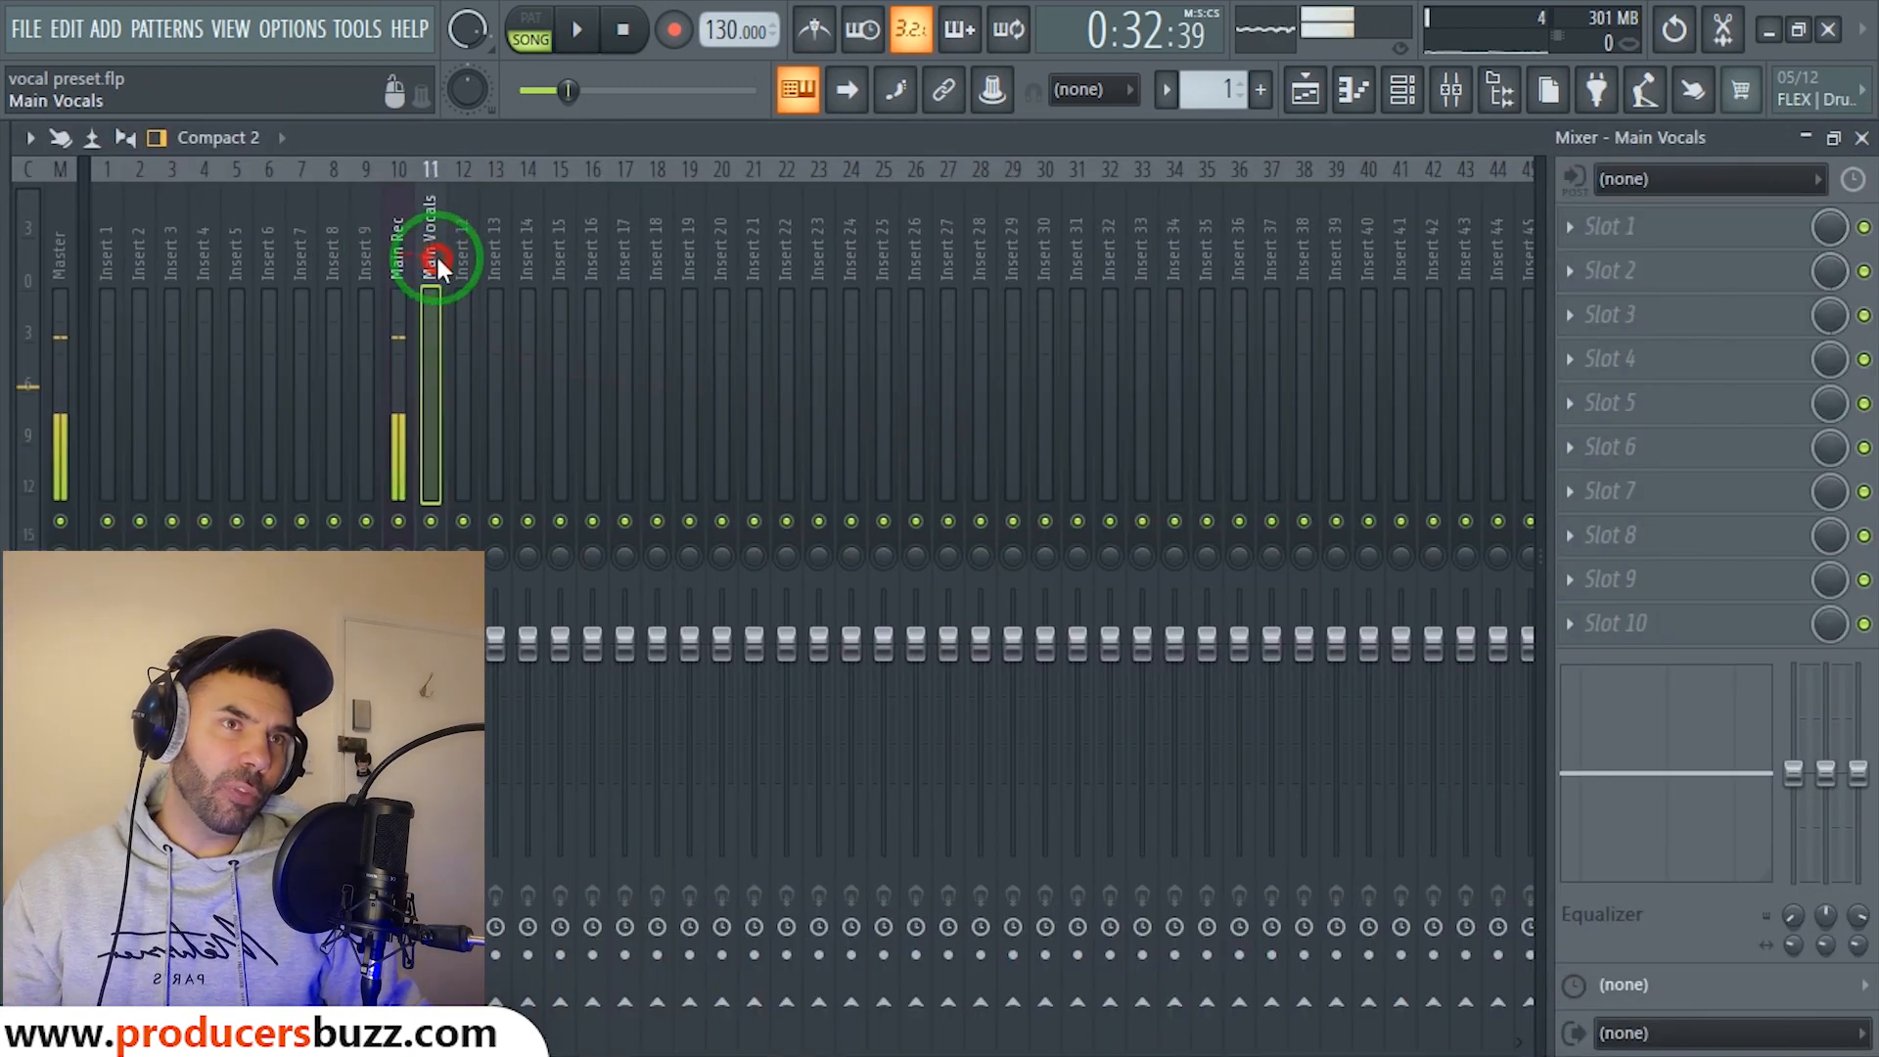
{"action": "left_click", "coordinate": [1577, 231]}
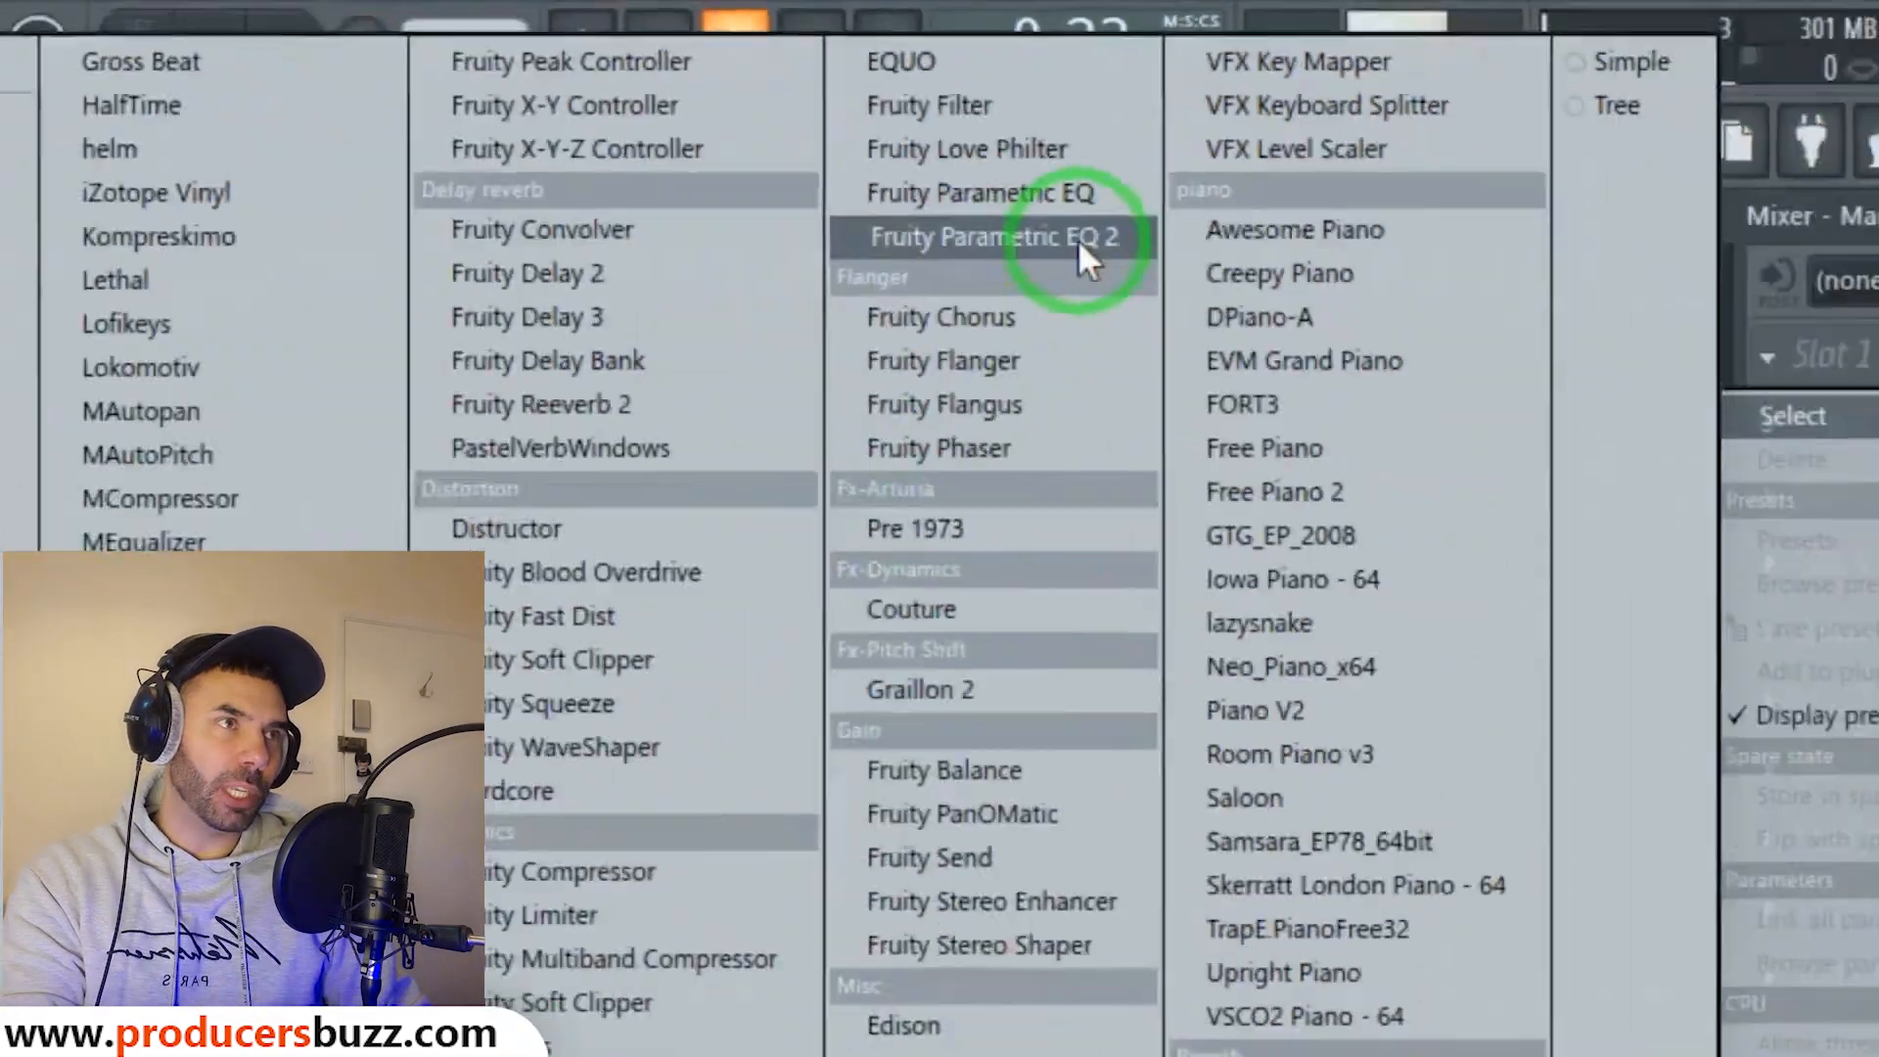
{"action": "left_click", "coordinate": [1130, 153]}
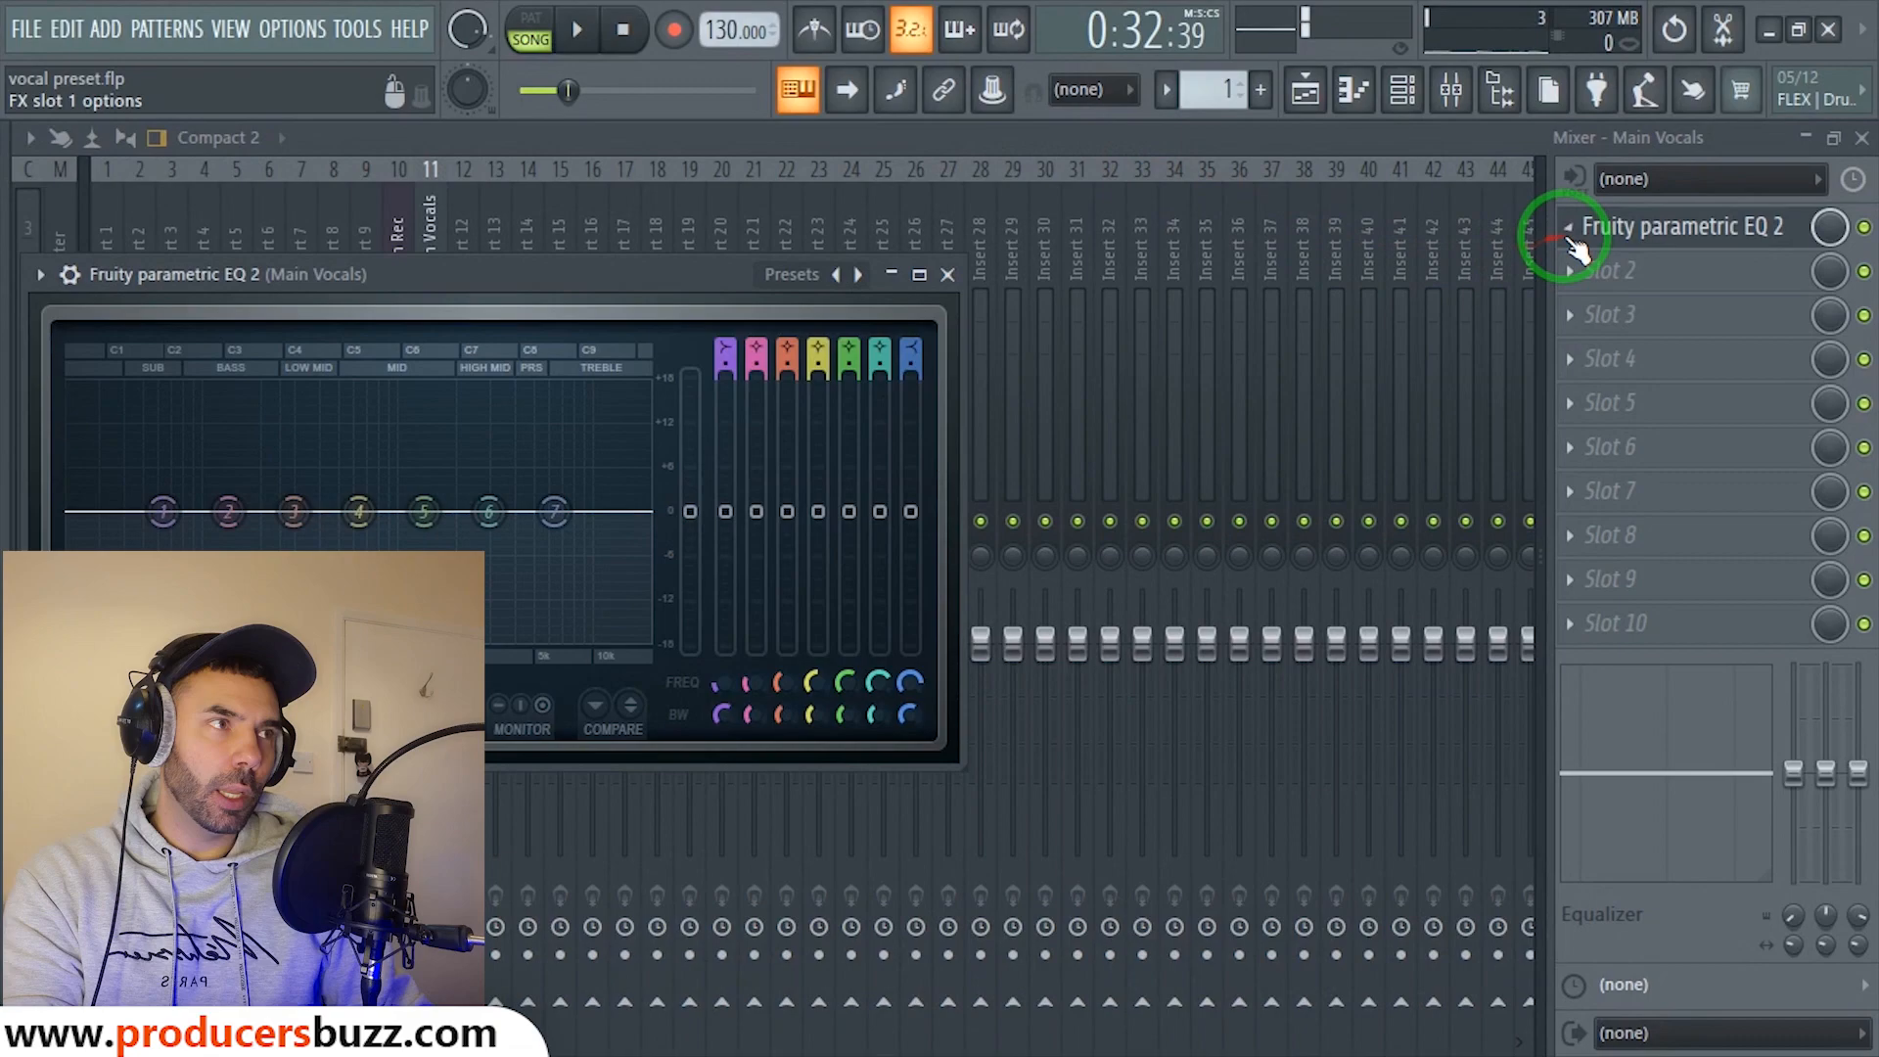
Apply the Vocal Presence preset to Fruity Parametric EQ 2 on the Main Vocals channel.
{"action": "left_click", "coordinate": [1575, 244]}
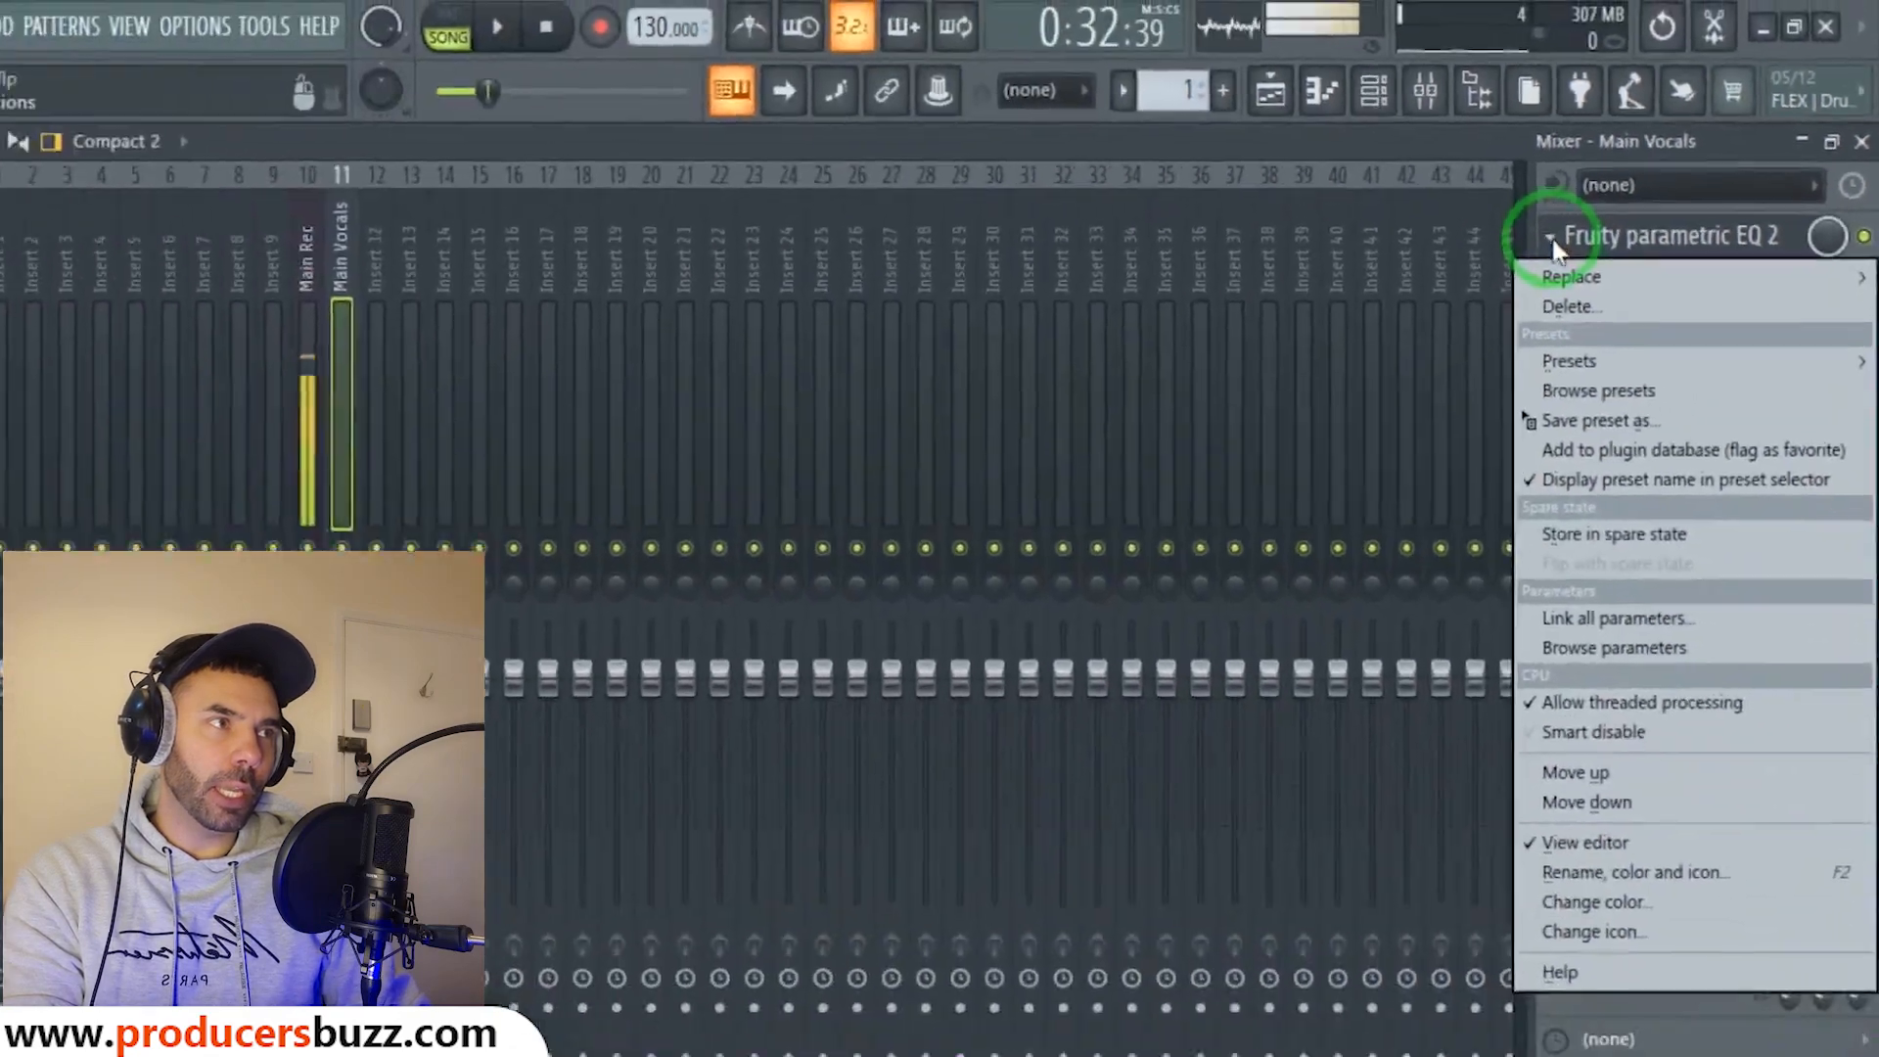
{"action": "left_click", "coordinate": [1595, 343]}
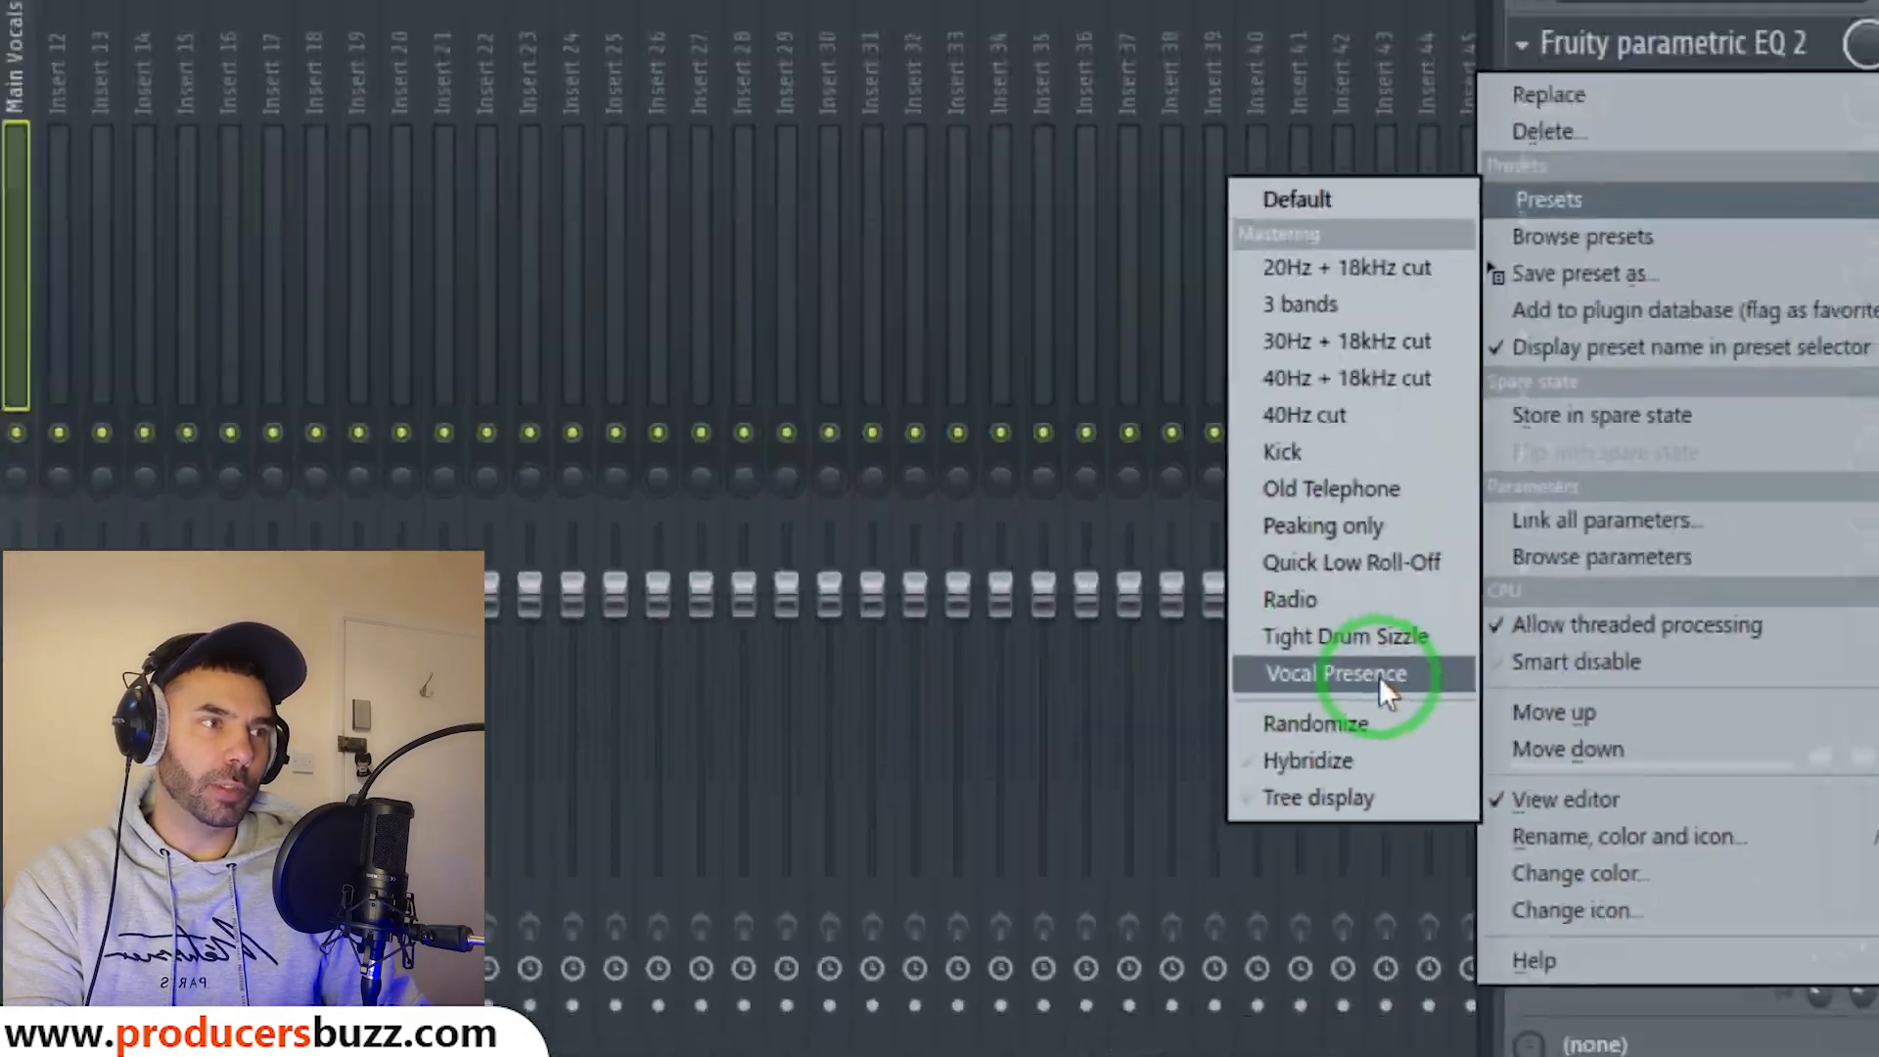
{"action": "left_click", "coordinate": [964, 577]}
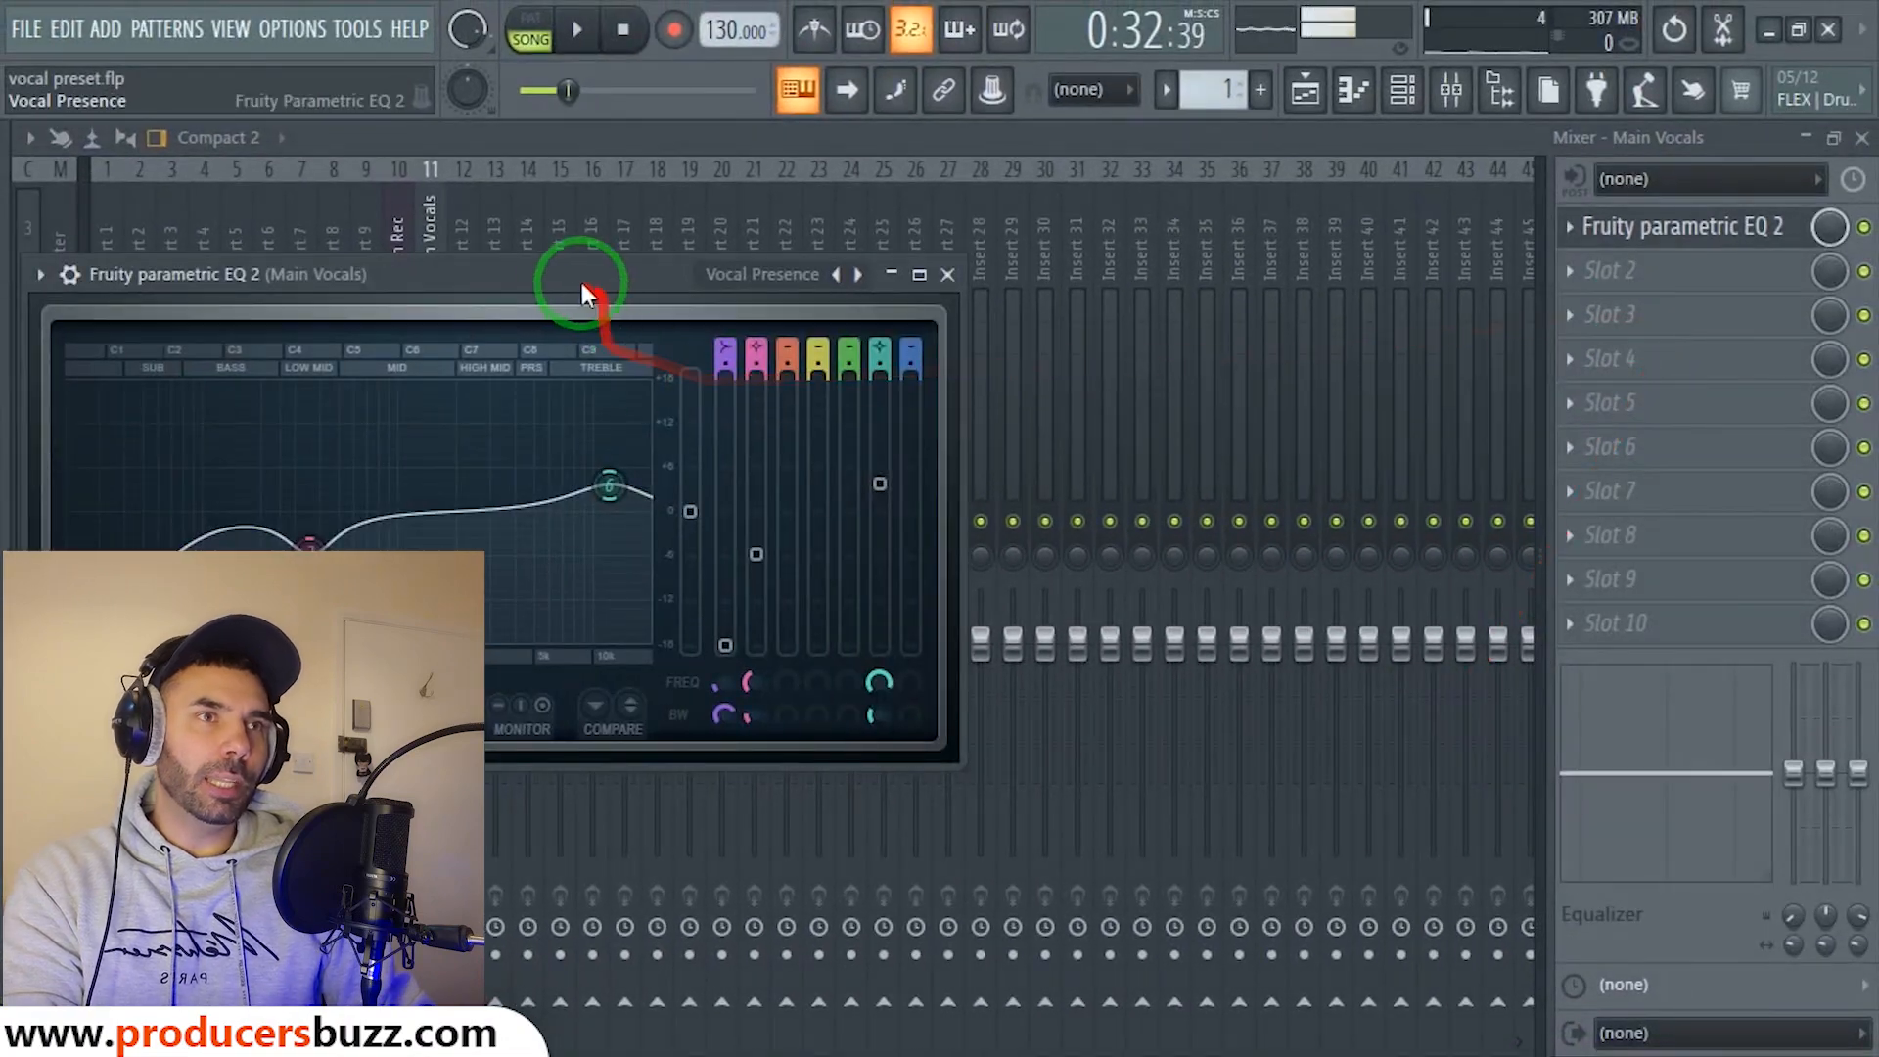
{"action": "left_click_drag", "start_coordinate": [587, 274], "coordinate": [1270, 204]}
{"action": "left_click", "coordinate": [723, 207]}
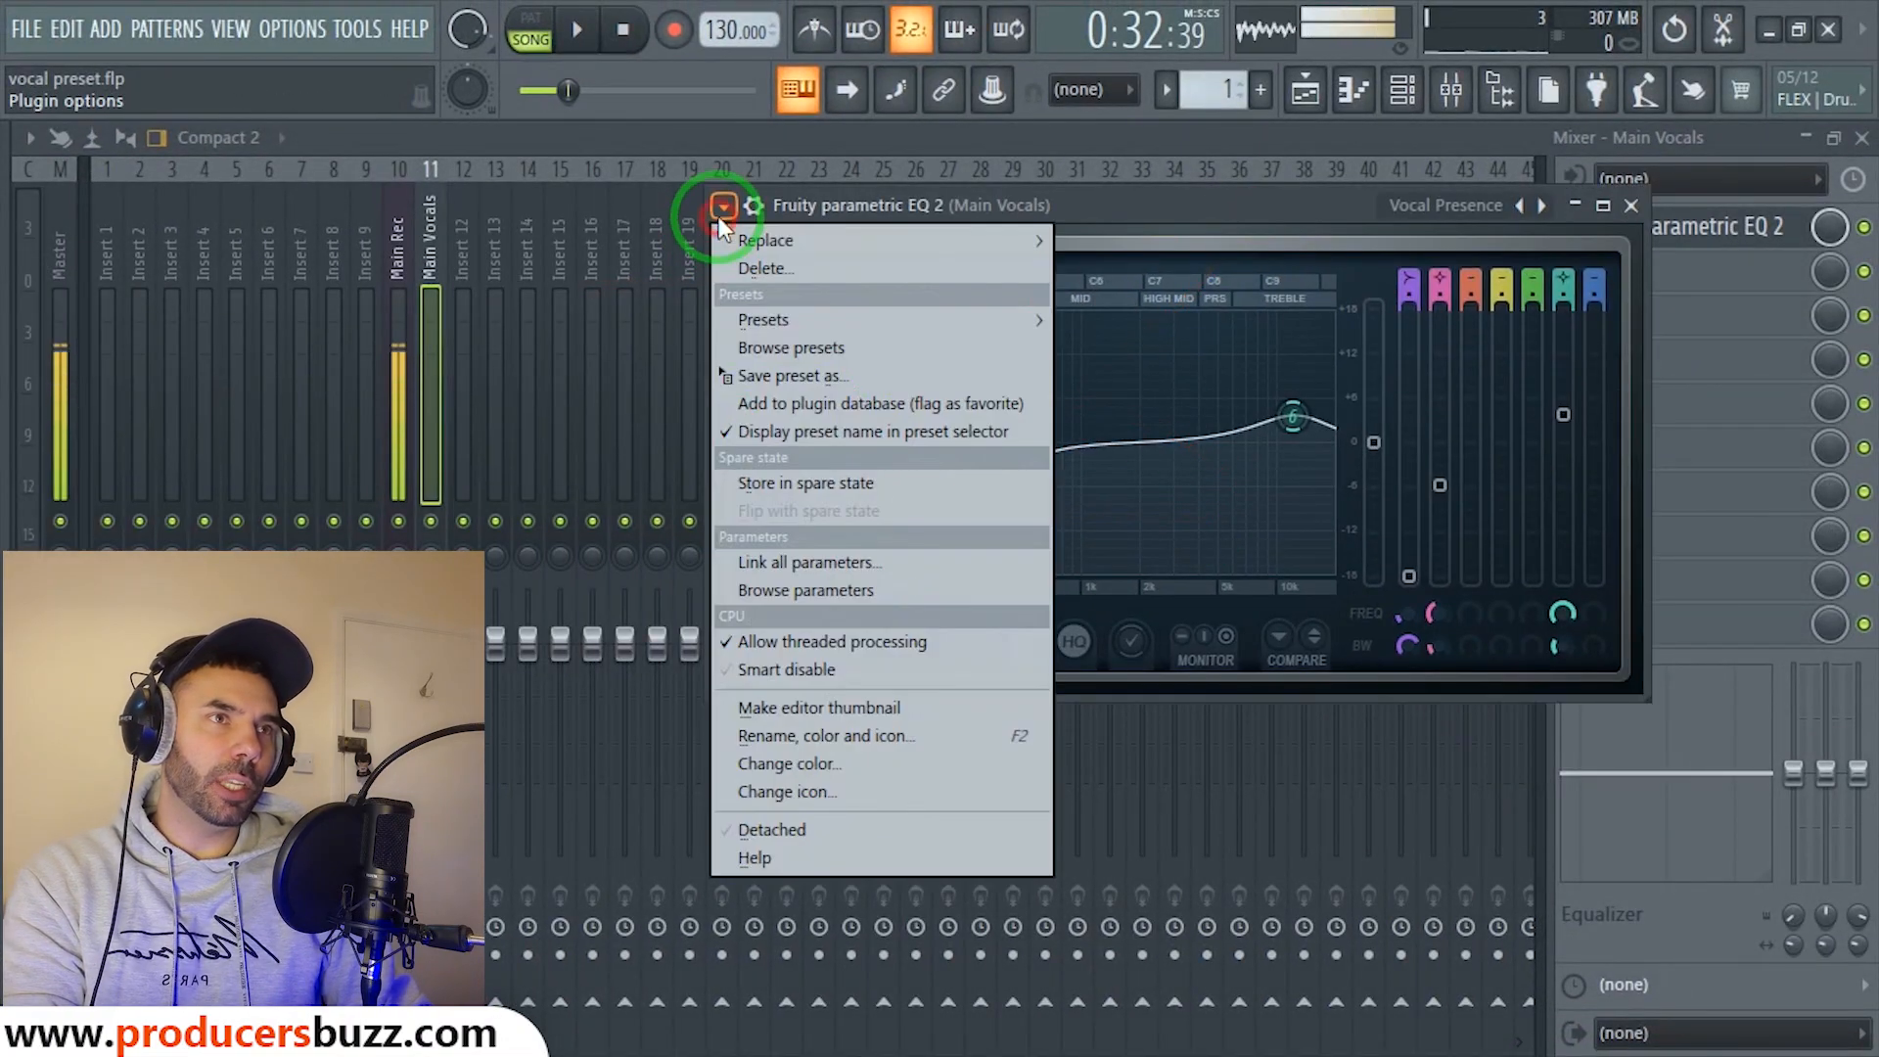
{"action": "left_click", "coordinate": [762, 319]}
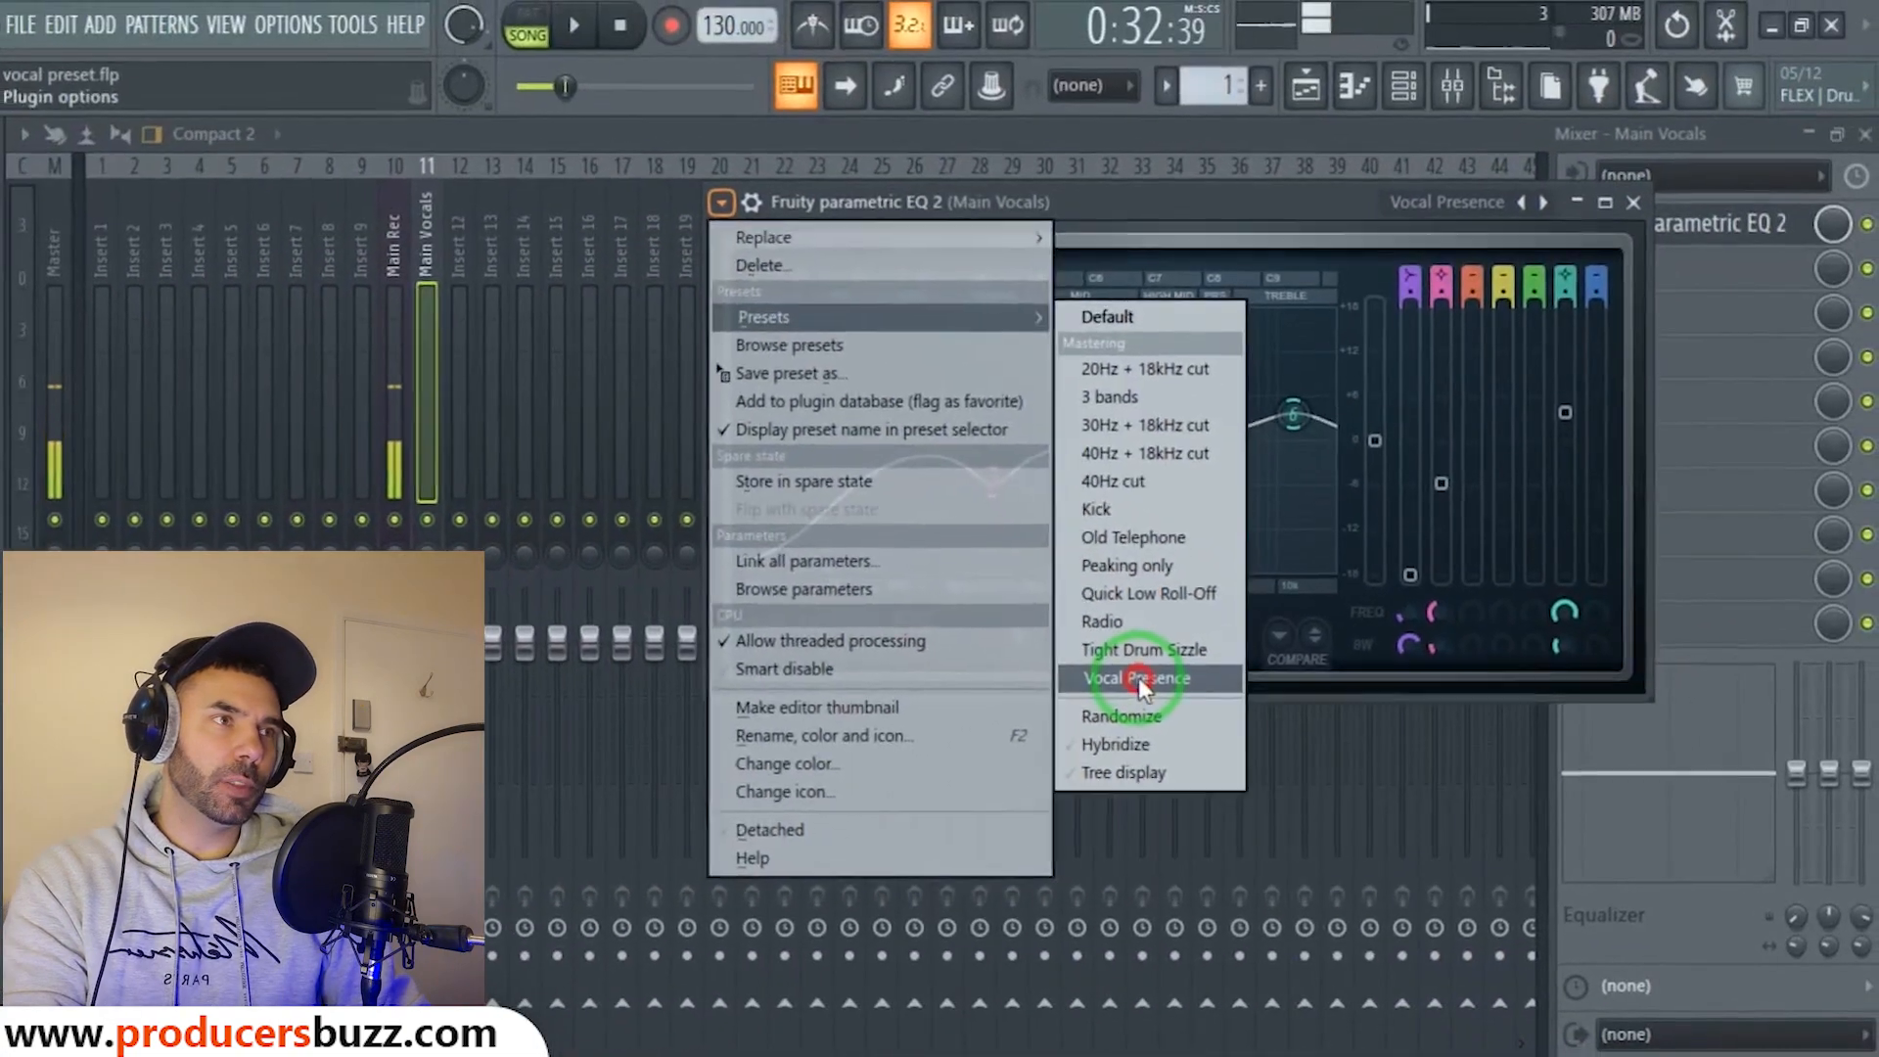
{"action": "left_click", "coordinate": [1111, 658]}
Soften the EQ curve by raising bands 1 and 2 and lowering band 6, and close the plugin and mixer.
{"action": "left_click_drag", "start_coordinate": [828, 563], "coordinate": [826, 428]}
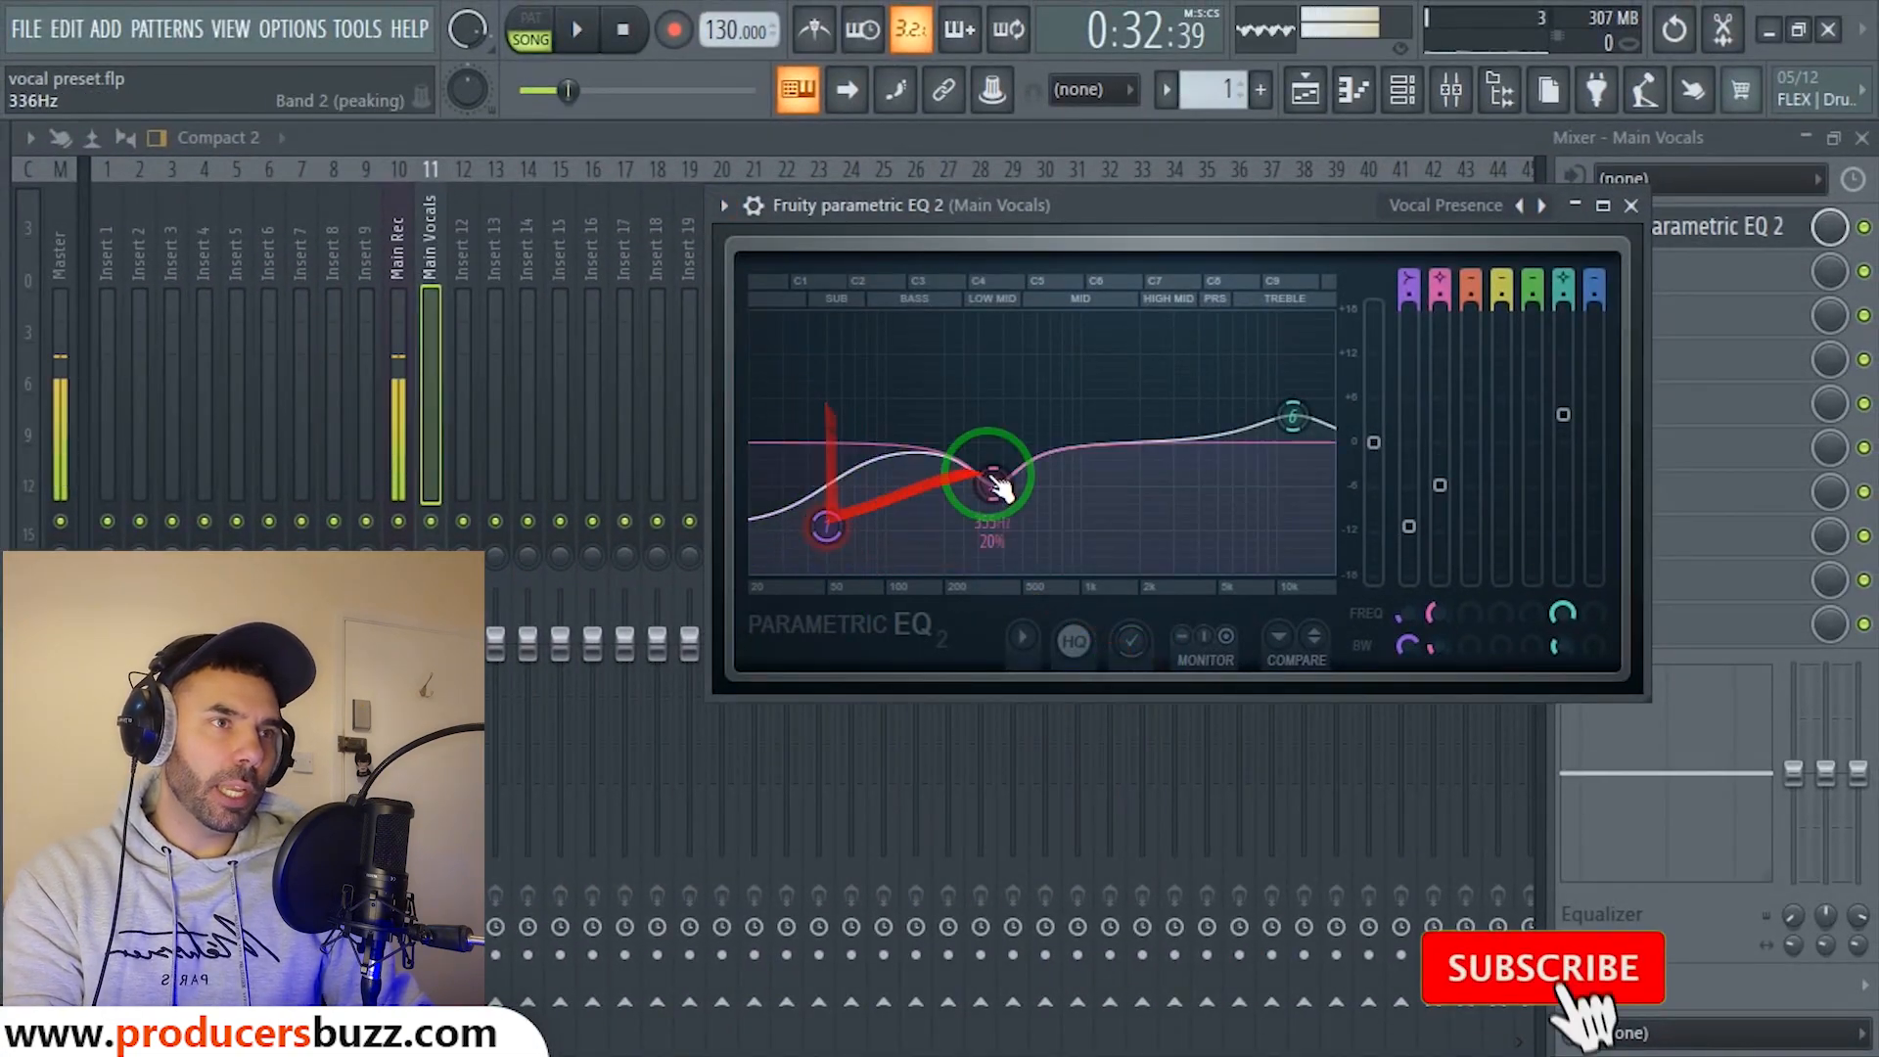
{"action": "left_click_drag", "start_coordinate": [990, 476], "coordinate": [1002, 395]}
{"action": "left_click_drag", "start_coordinate": [1292, 416], "coordinate": [1287, 430]}
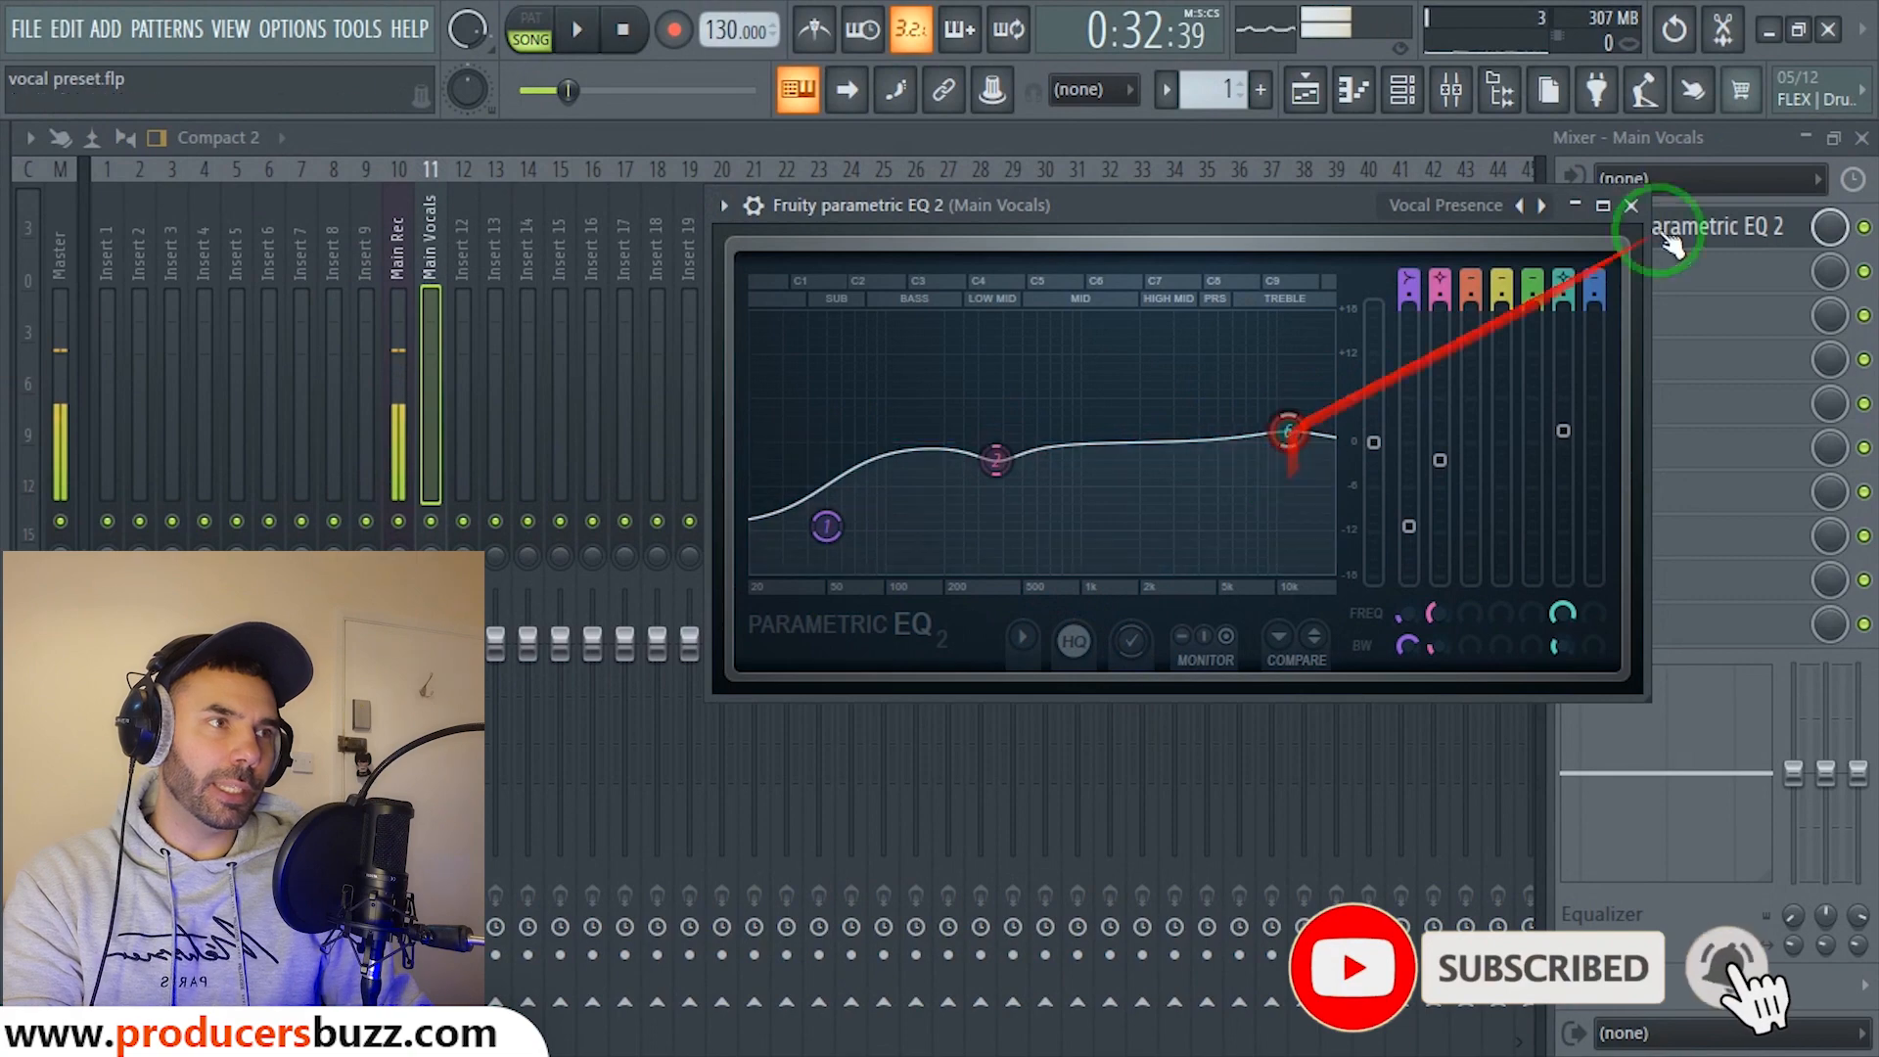
{"action": "left_click", "coordinate": [1631, 205]}
{"action": "left_click", "coordinate": [1862, 138]}
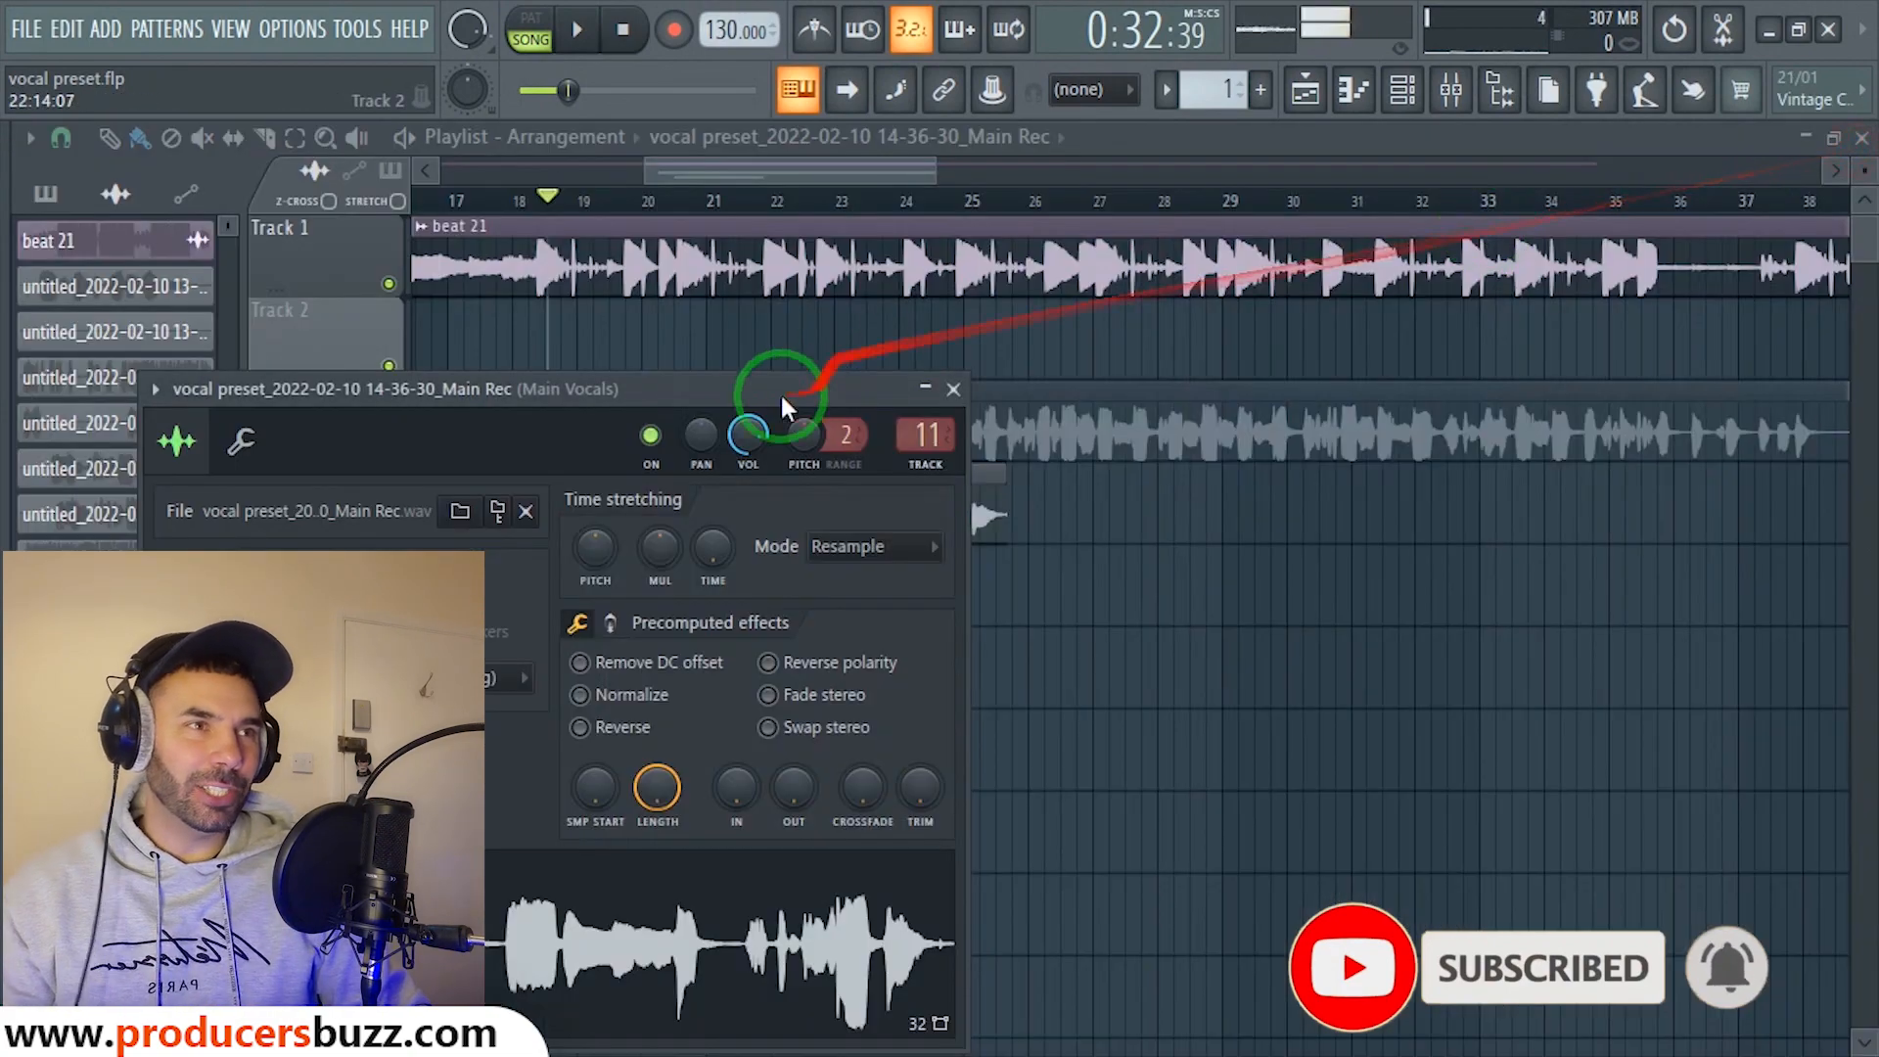
Play the EQ'd vocal take with the beat from about bar 18 and mute the Main Rec playlist track.
{"action": "left_click", "coordinate": [537, 195]}
{"action": "key", "text": "space"}
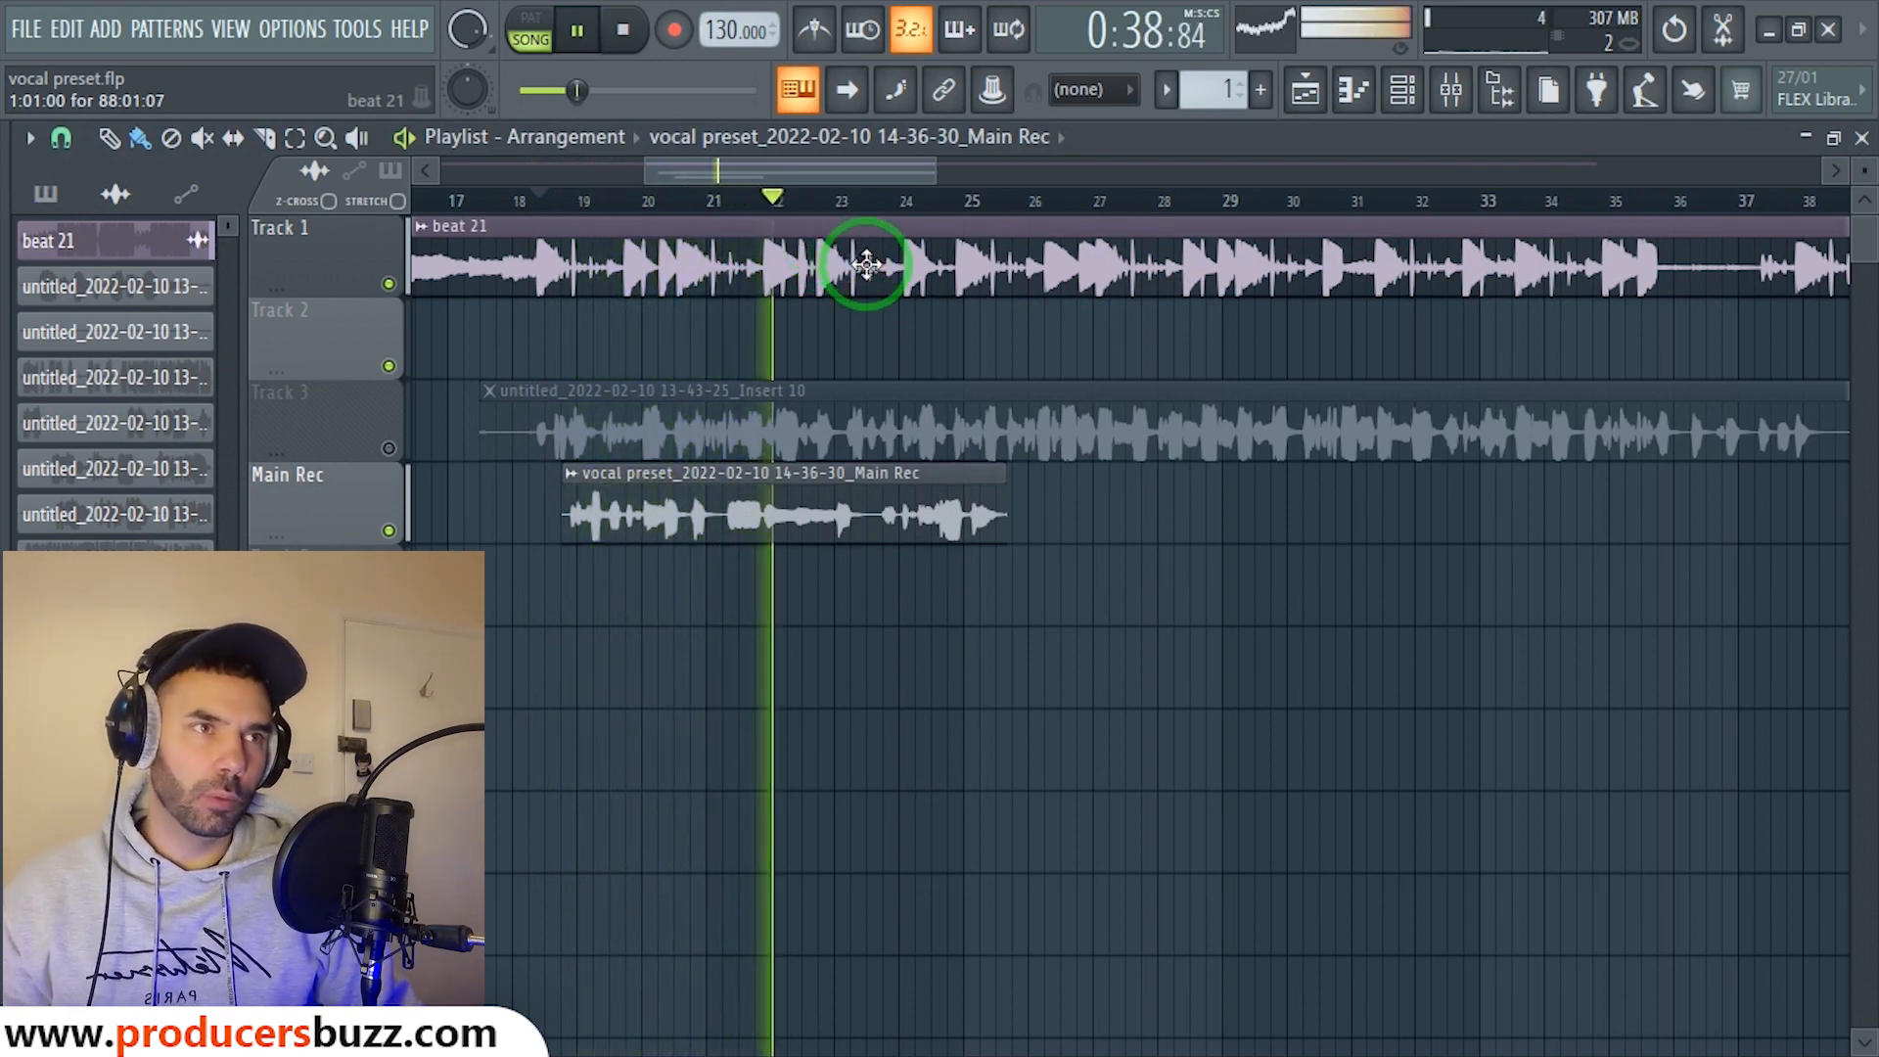
{"action": "left_click", "coordinate": [389, 531]}
{"action": "key", "text": "space"}
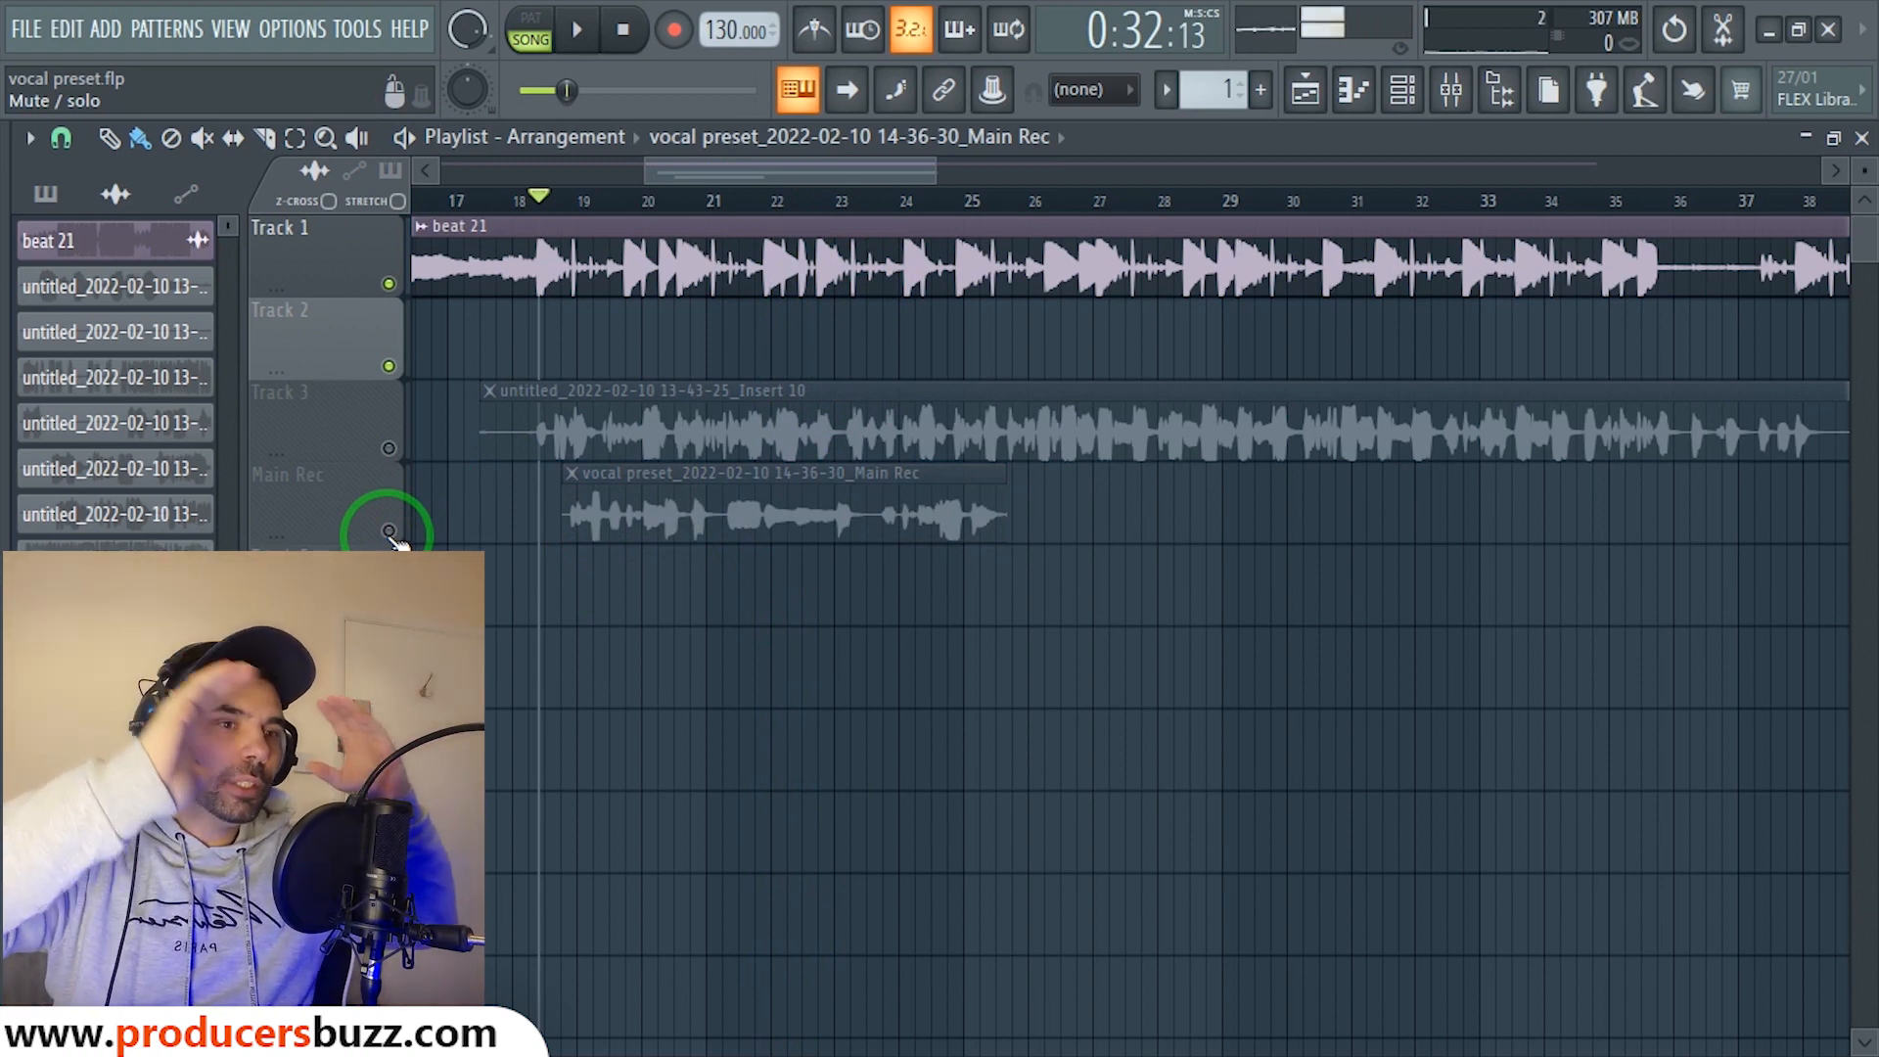
Bypass Auto-Tune Artist on the Main Rec mixer channel and minimize the mixer.
{"action": "left_click", "coordinate": [1450, 90]}
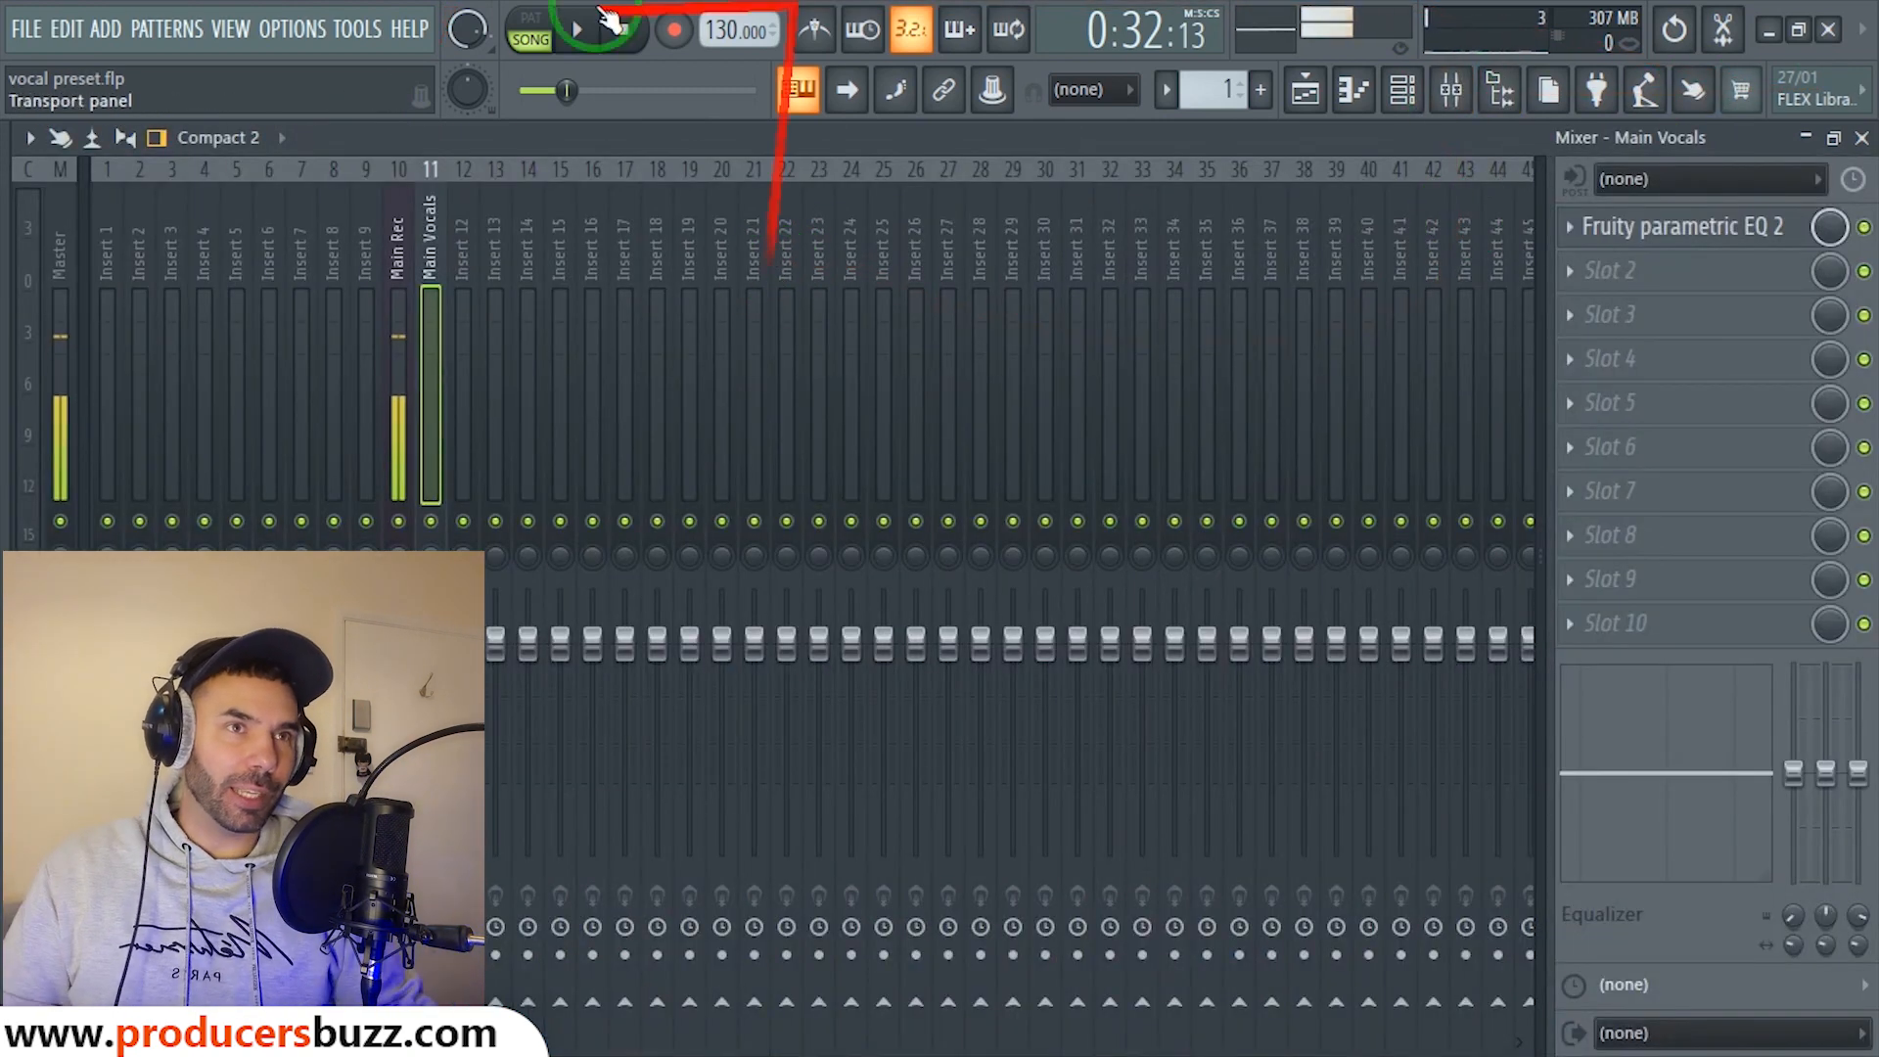
{"action": "left_click", "coordinate": [392, 245]}
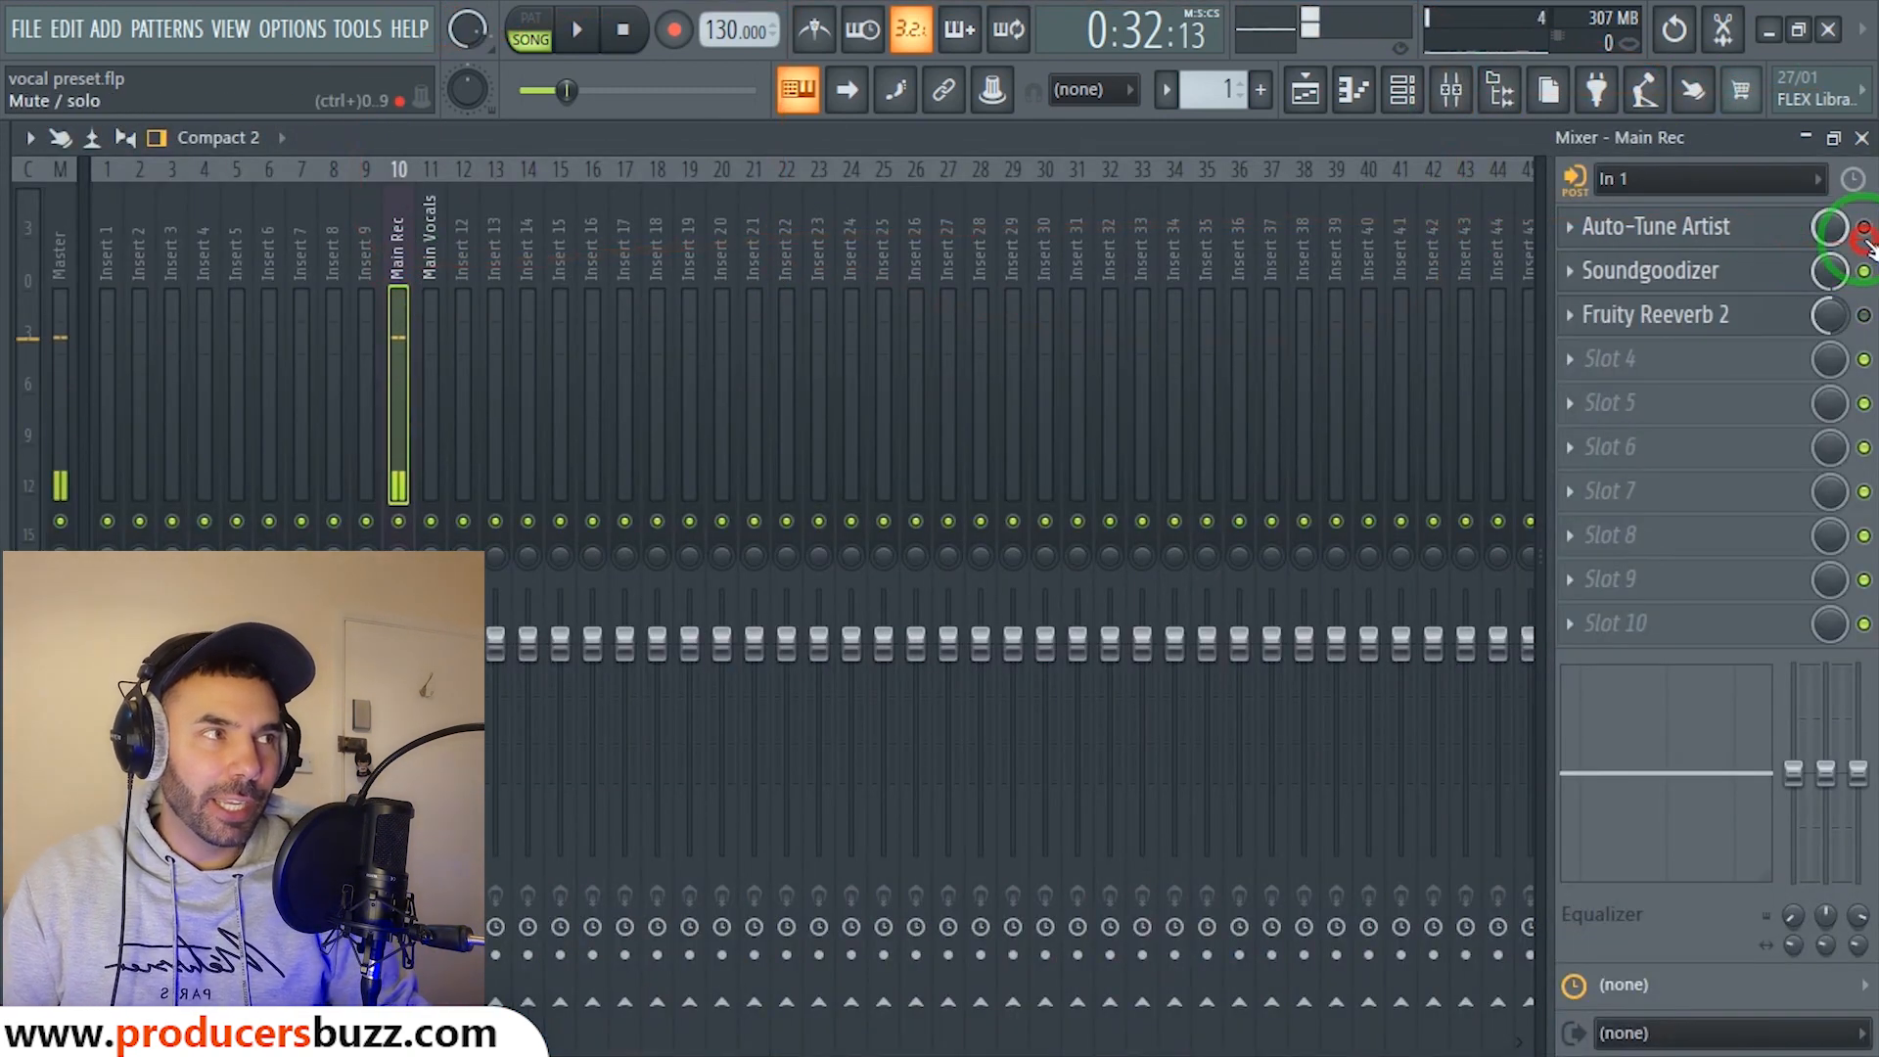
{"action": "left_click", "coordinate": [1806, 138]}
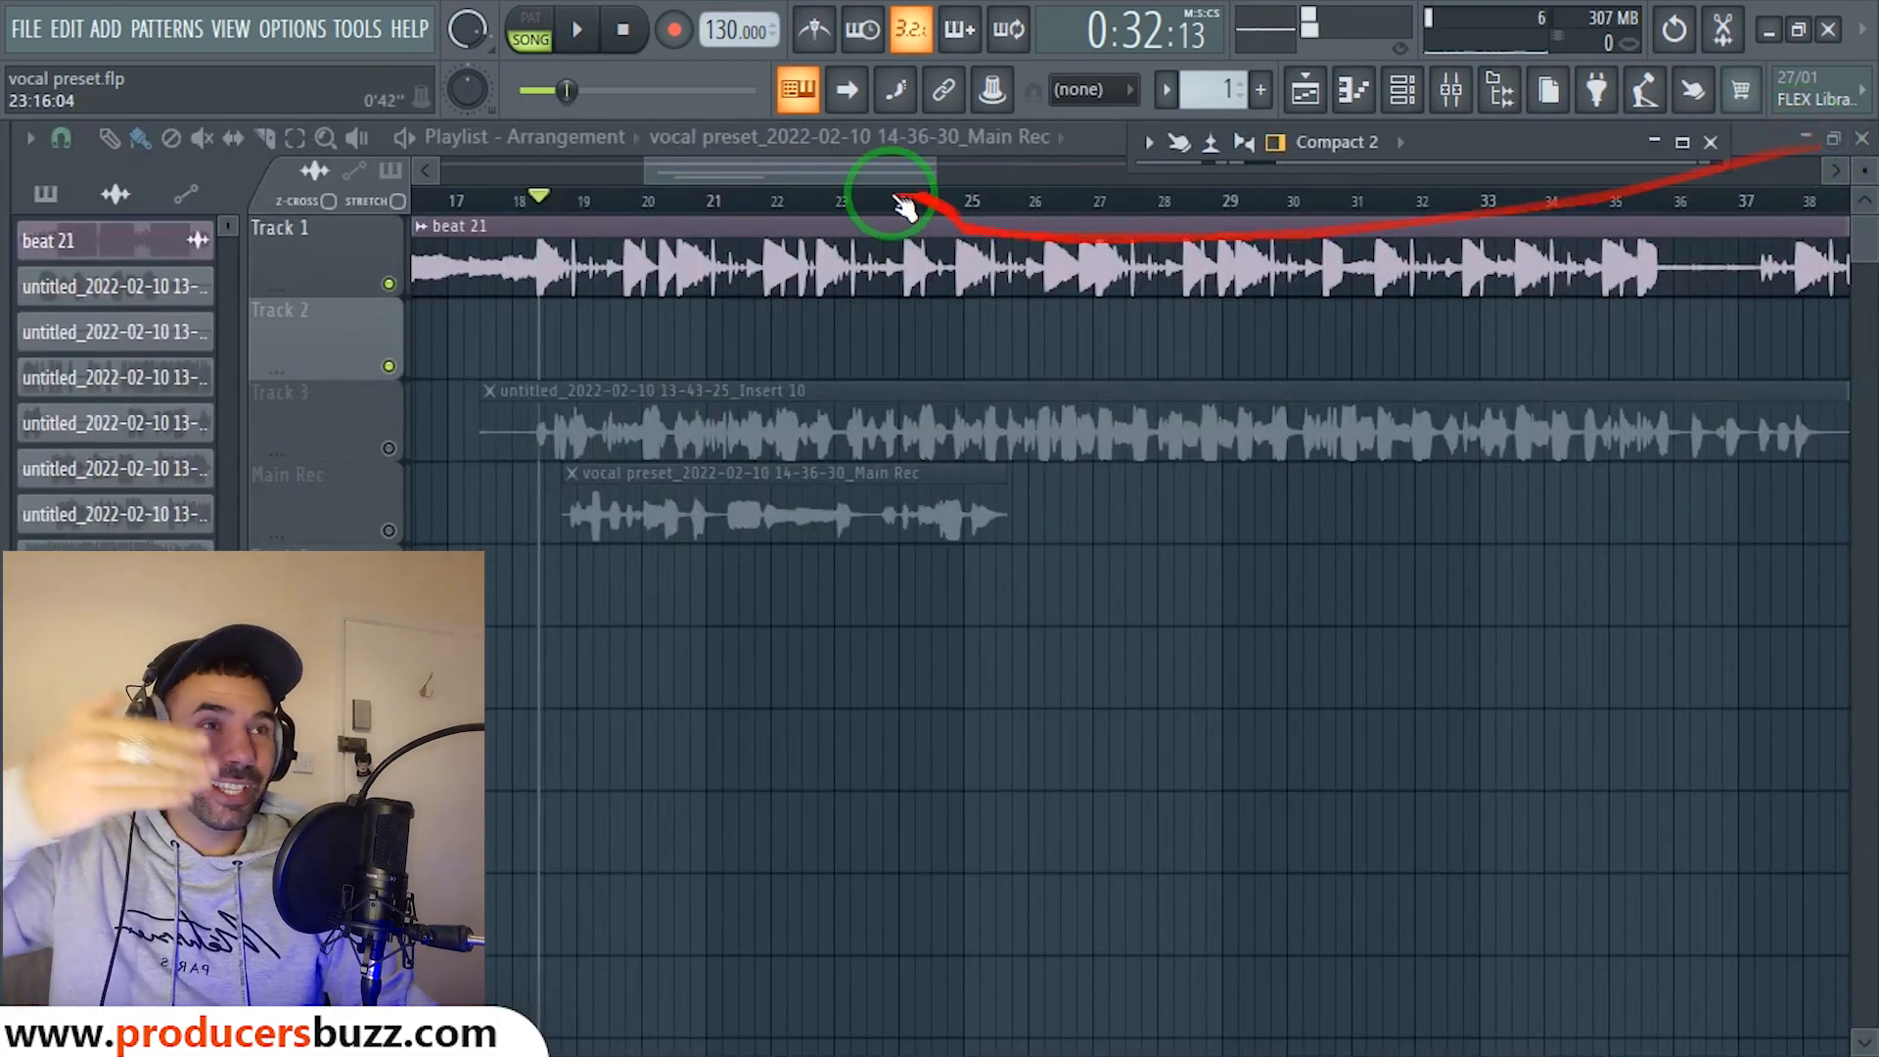
Set the playhead near bar 18, review the Fruity Parametric EQ 2 curve on the Main Vocals channel, and minimize the mixer.
{"action": "left_click", "coordinate": [577, 199]}
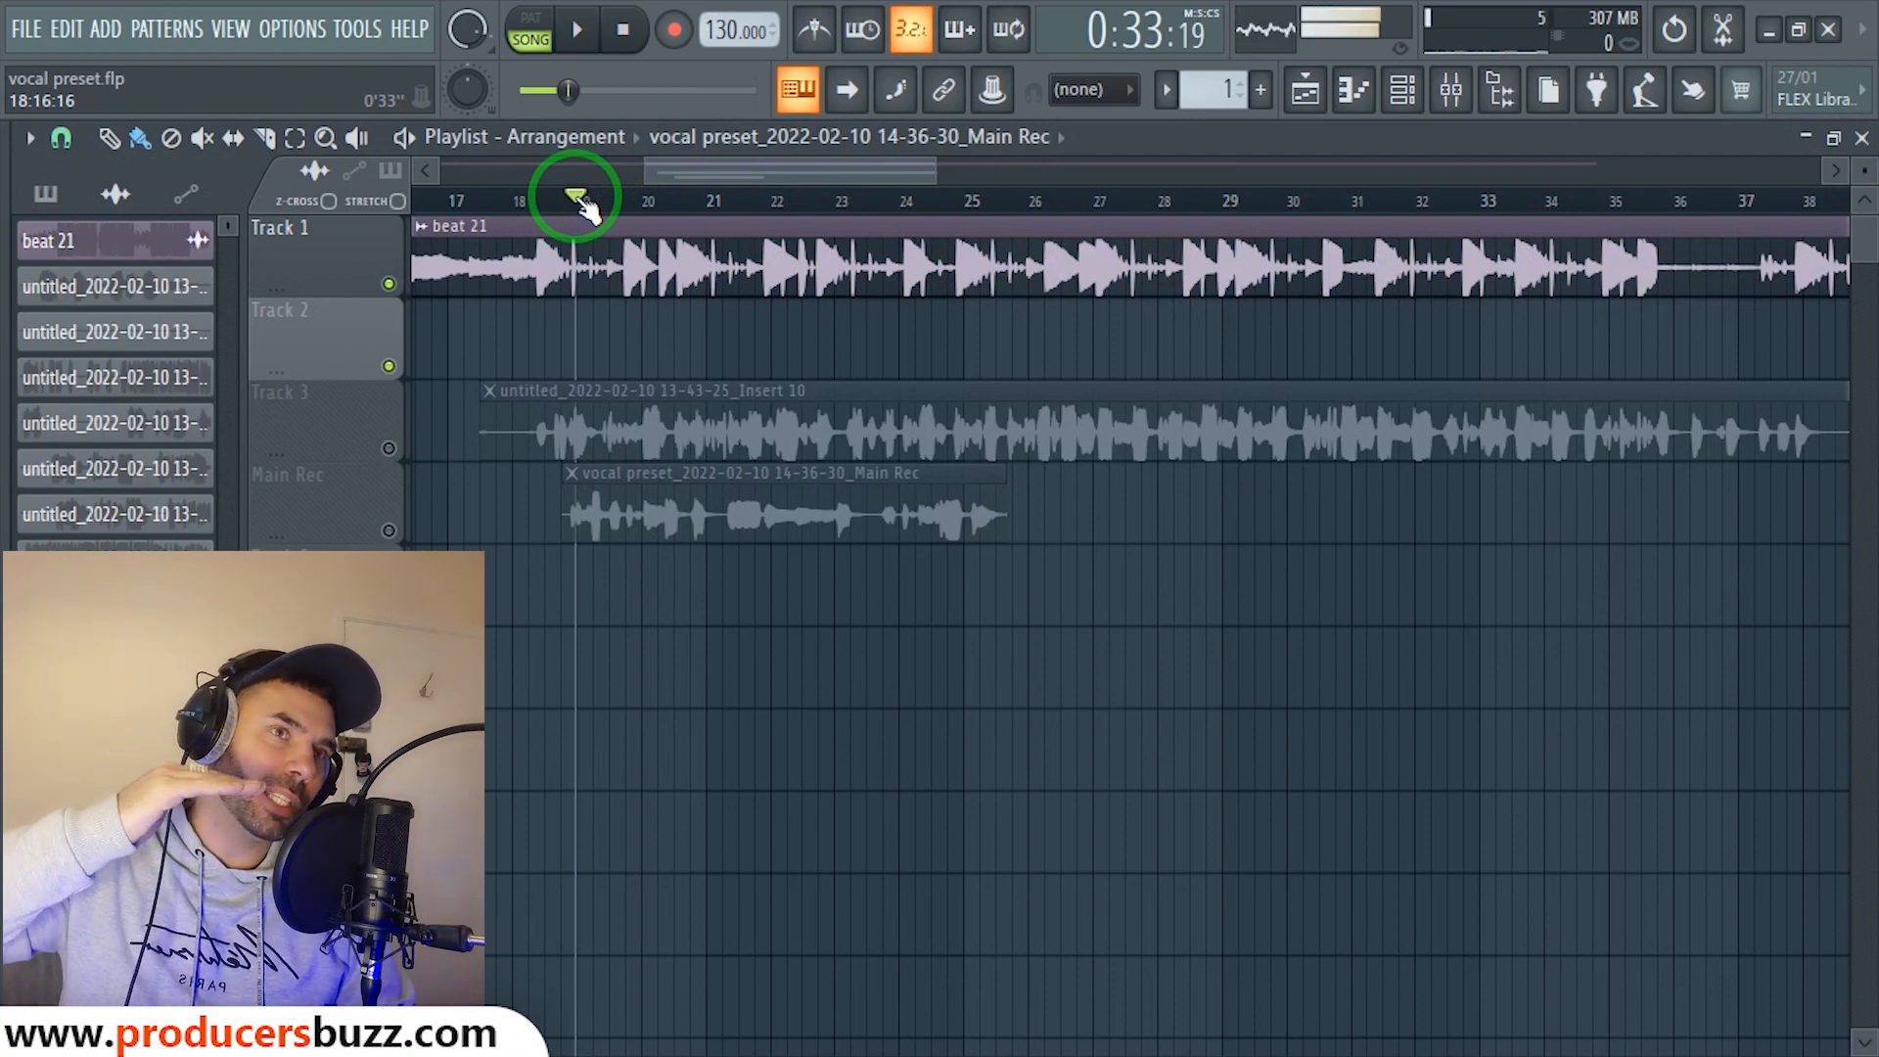
{"action": "left_click", "coordinate": [1467, 97]}
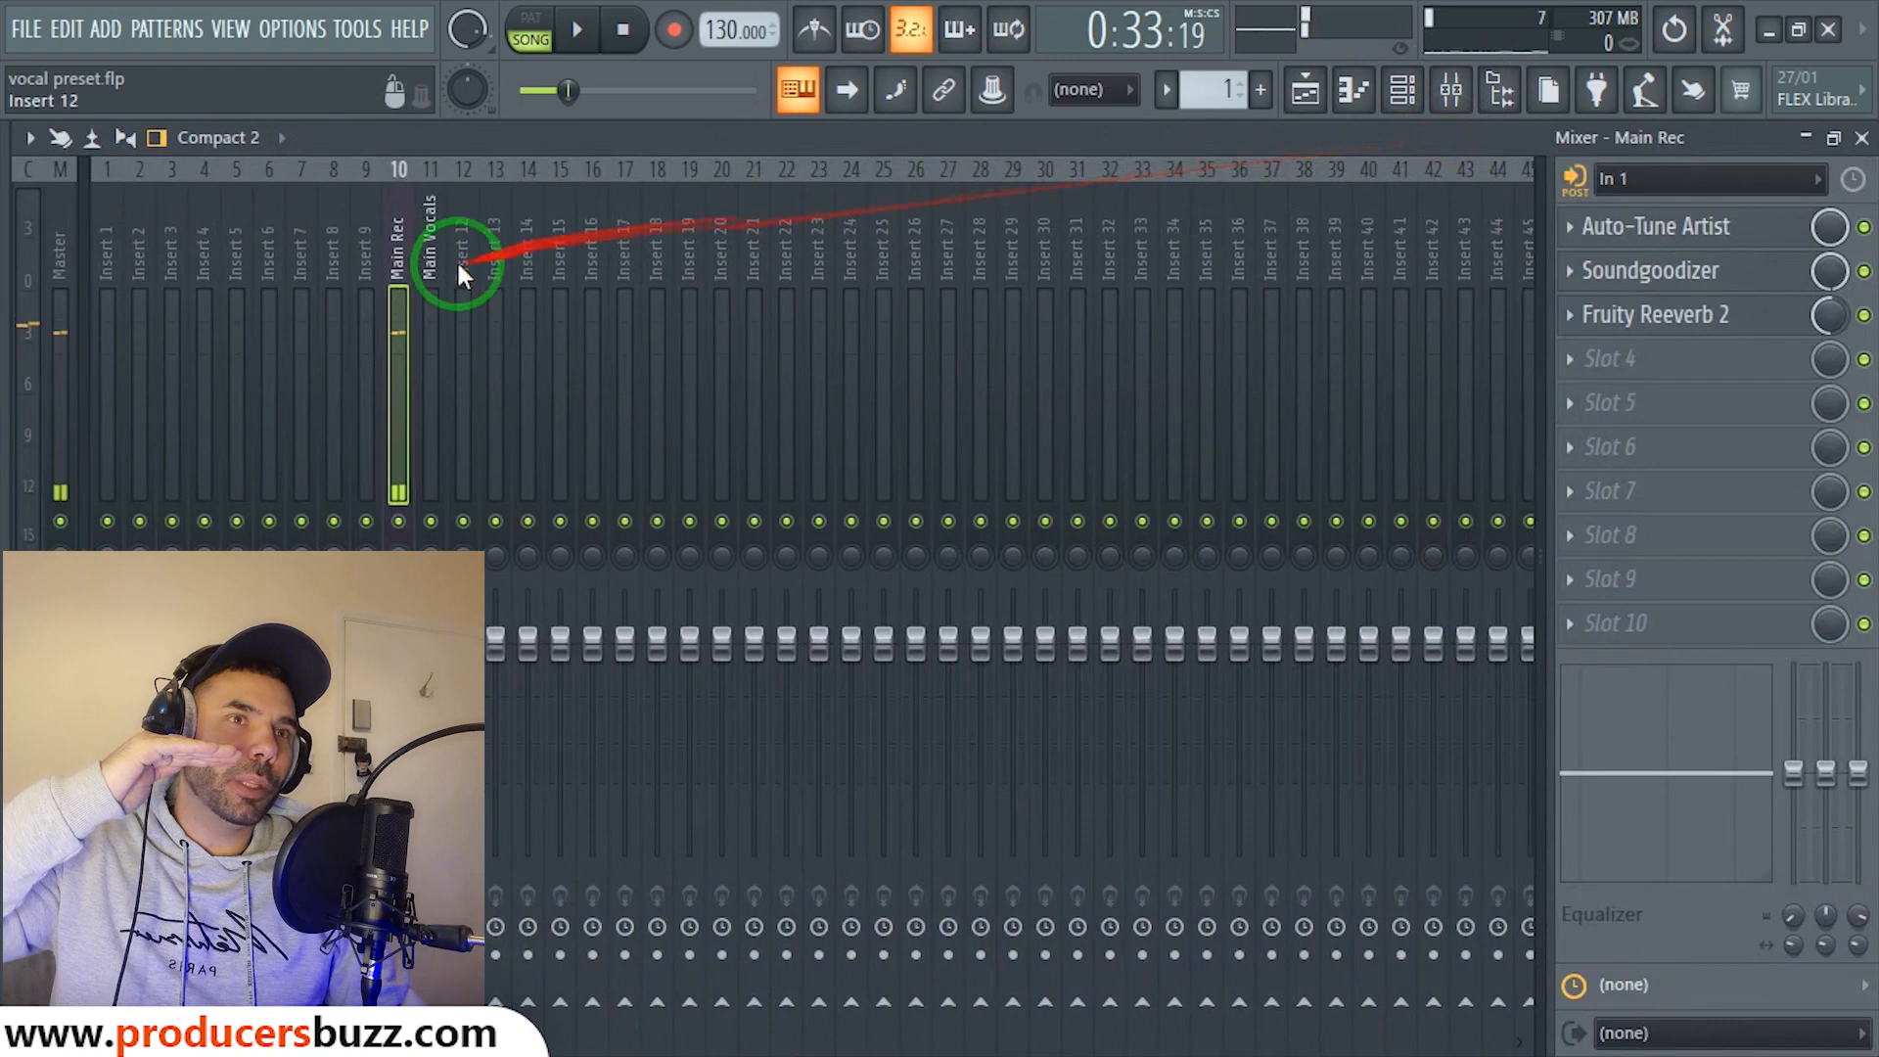
{"action": "left_click", "coordinate": [422, 282]}
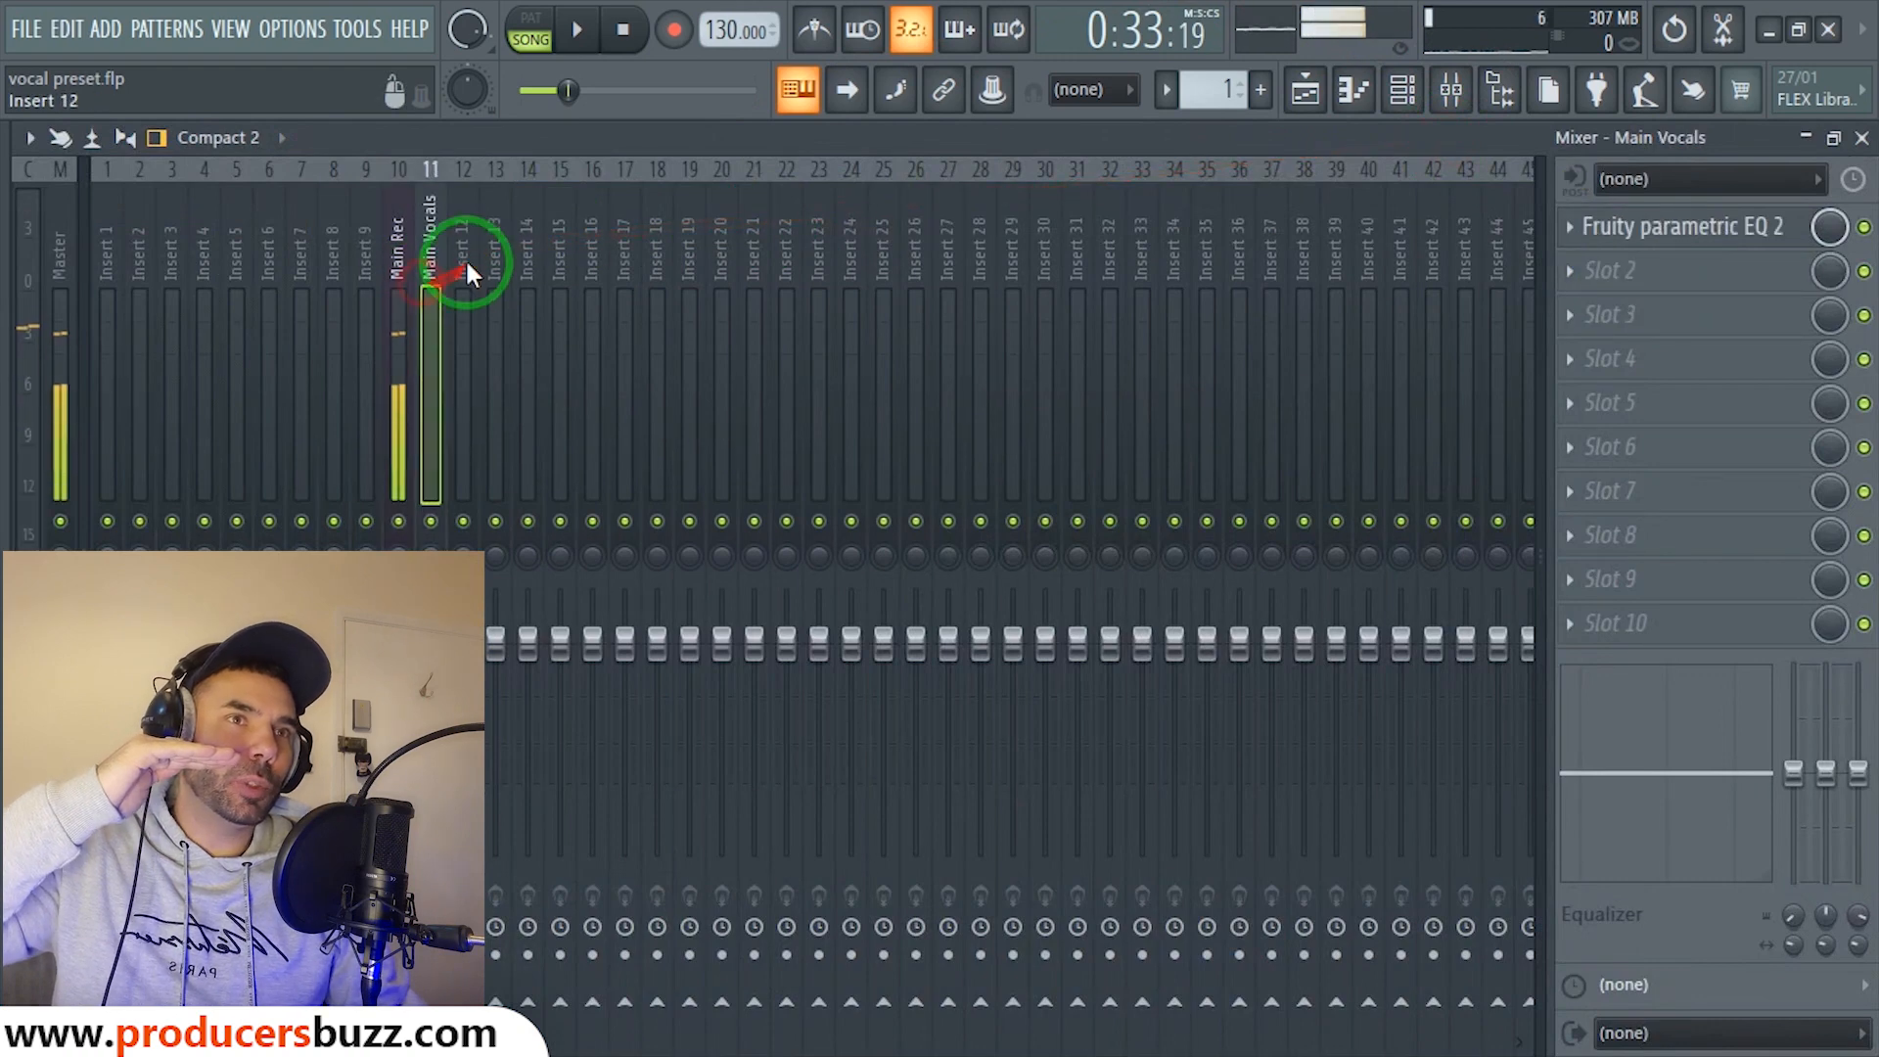
{"action": "left_click", "coordinate": [1660, 240]}
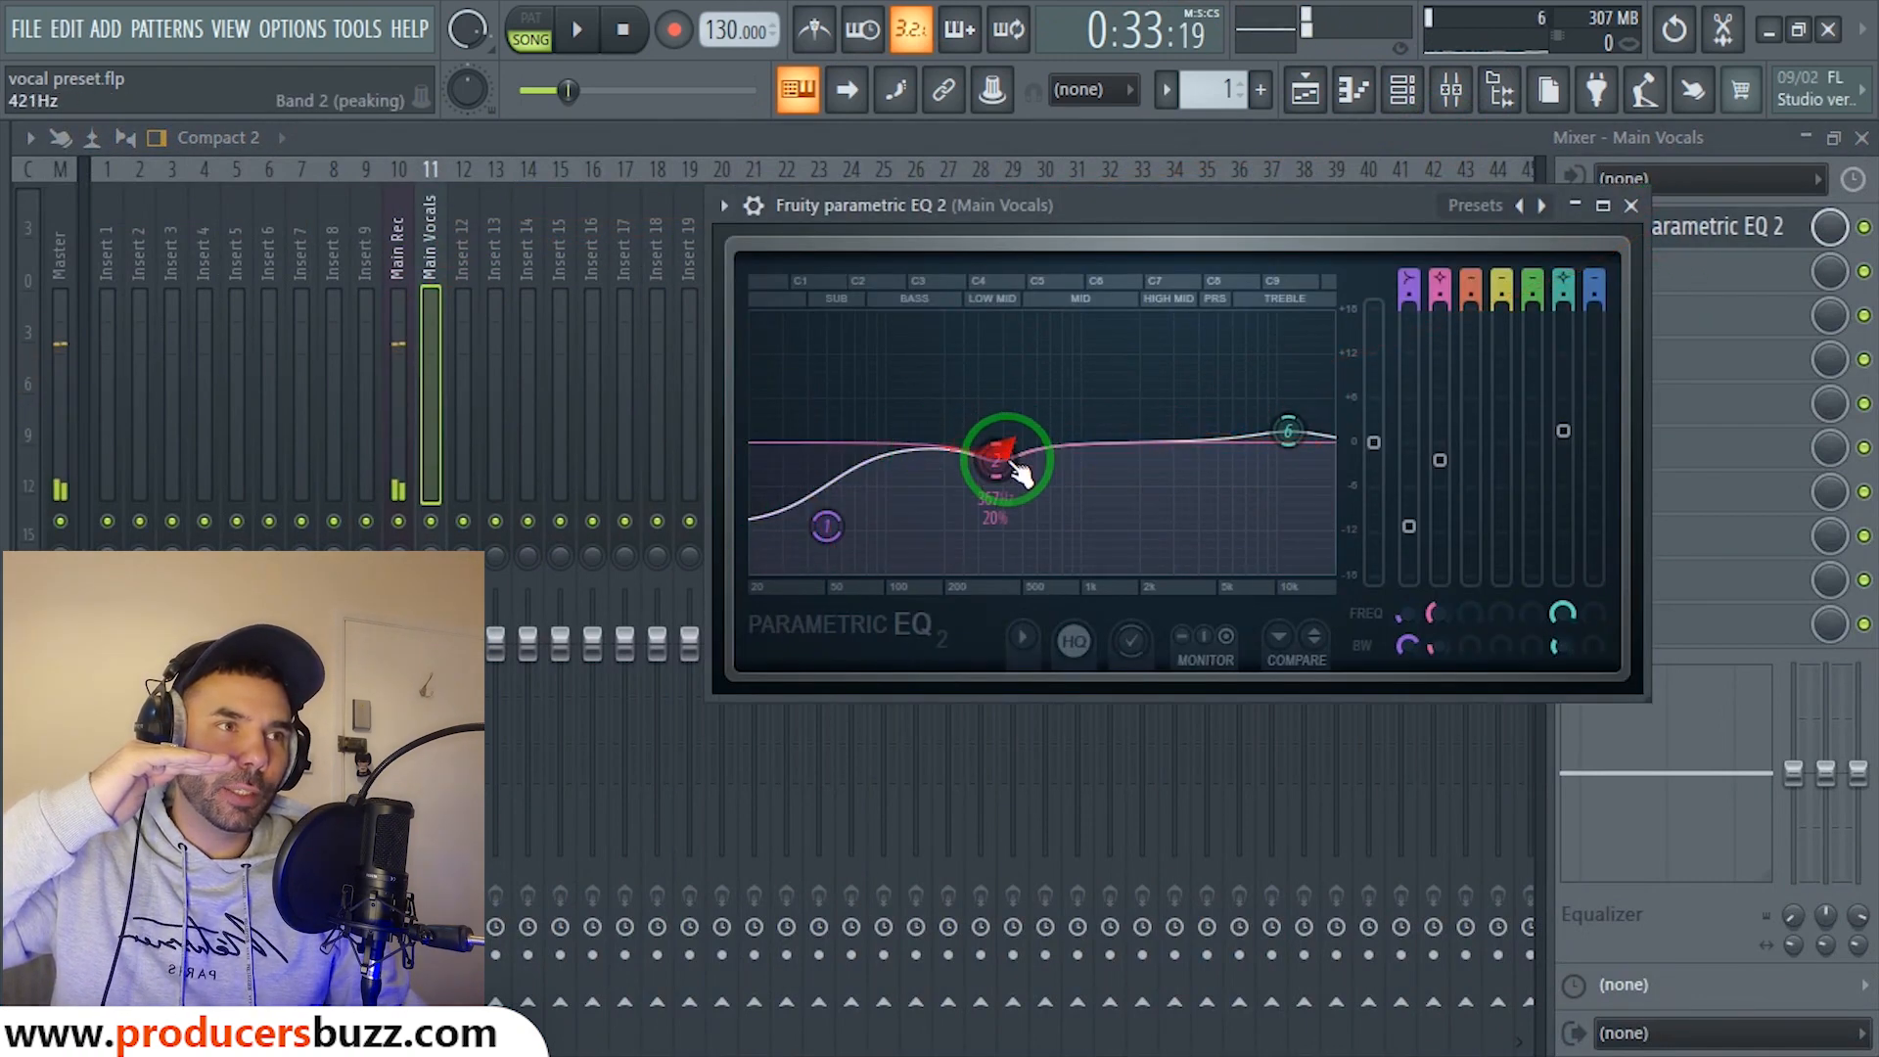
{"action": "left_click", "coordinate": [1630, 206]}
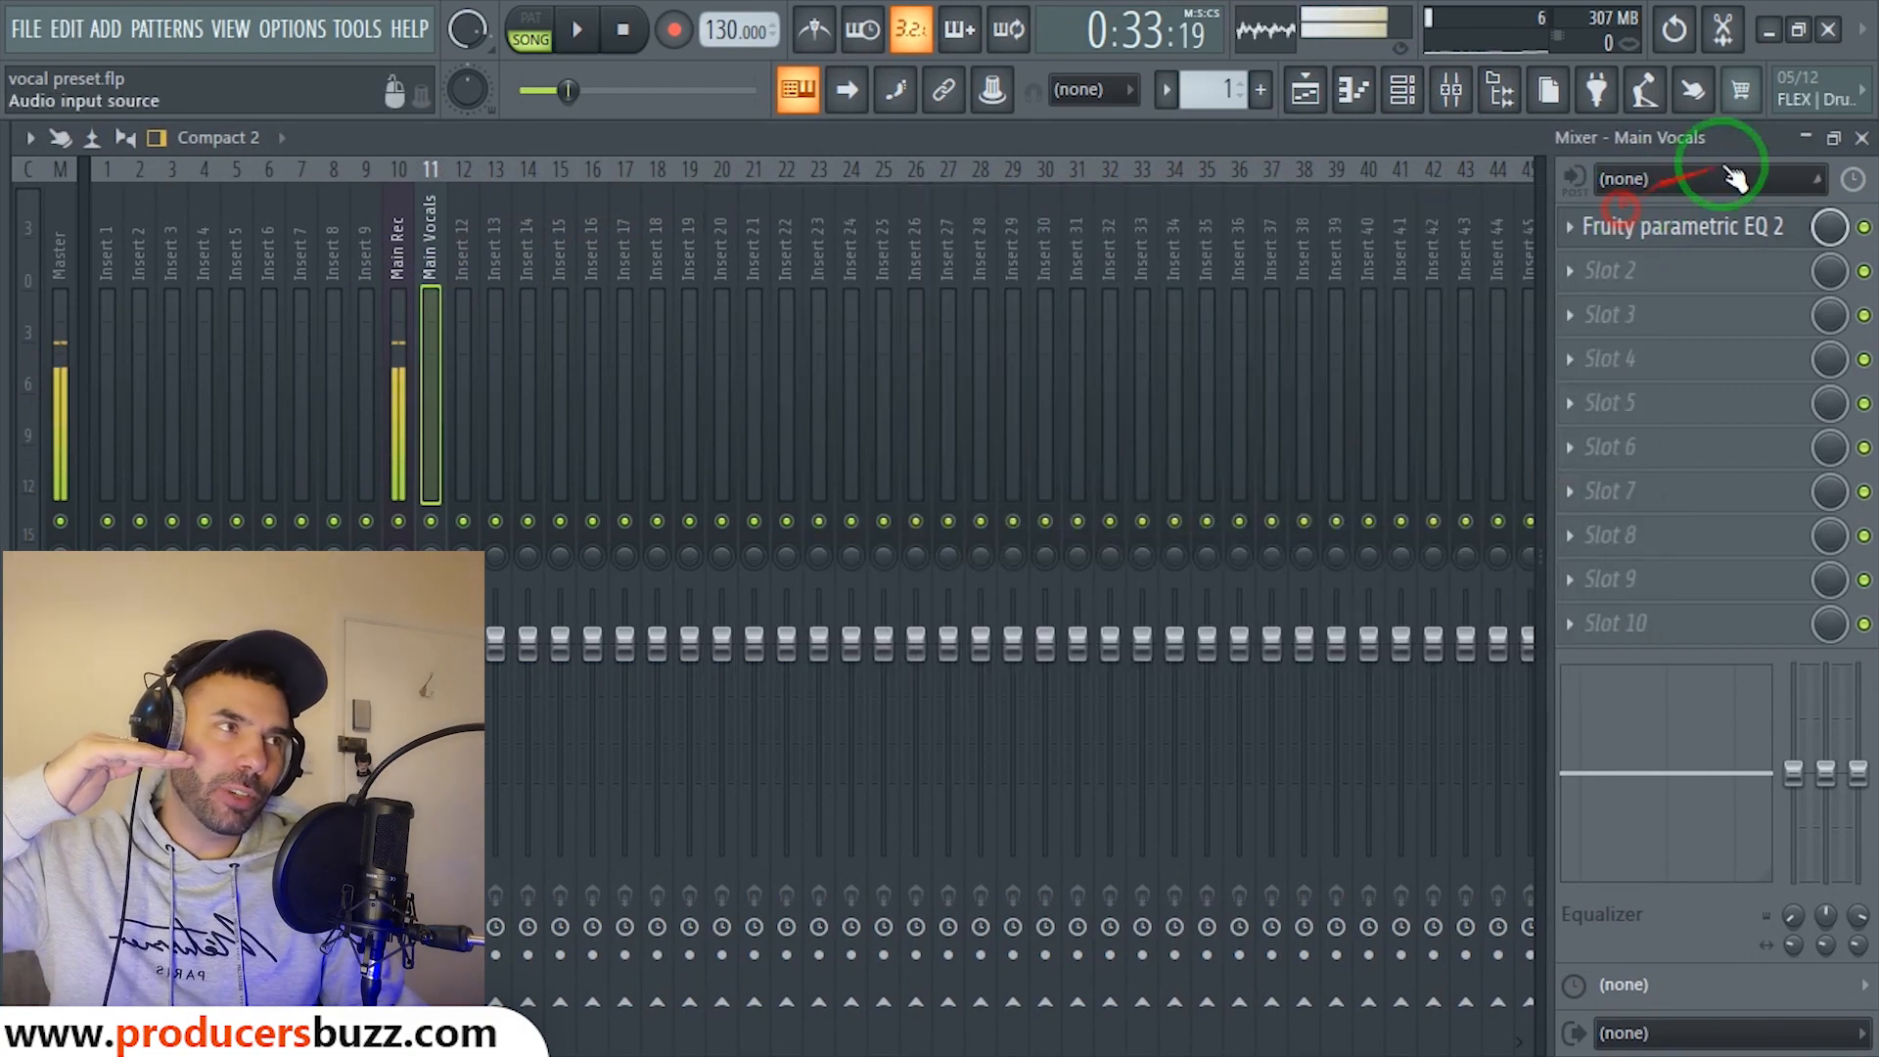
{"action": "left_click", "coordinate": [1803, 139]}
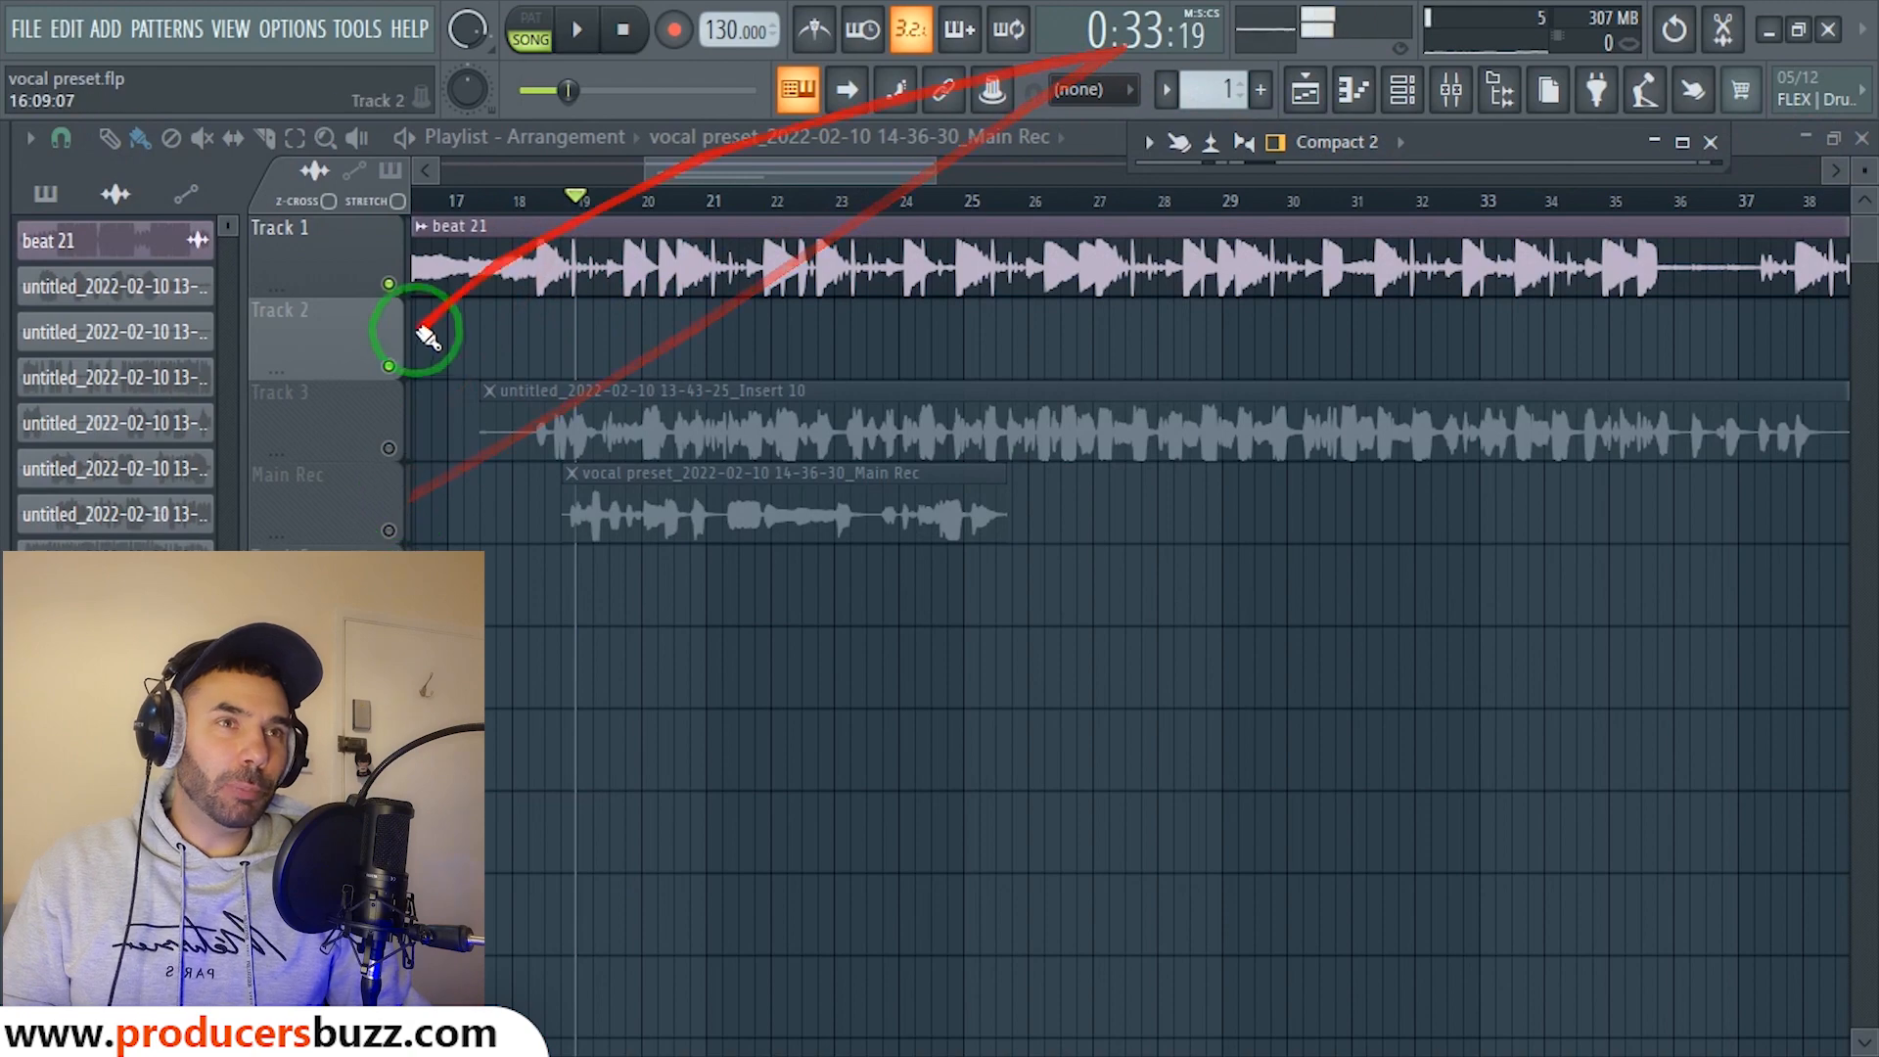
Unmute playlist Track 3 and delete the recorded take from the Main Rec track, stopping playback after listening to the remaining vocal.
{"action": "left_click", "coordinate": [388, 440]}
{"action": "left_click", "coordinate": [388, 529]}
{"action": "left_click", "coordinate": [389, 531]}
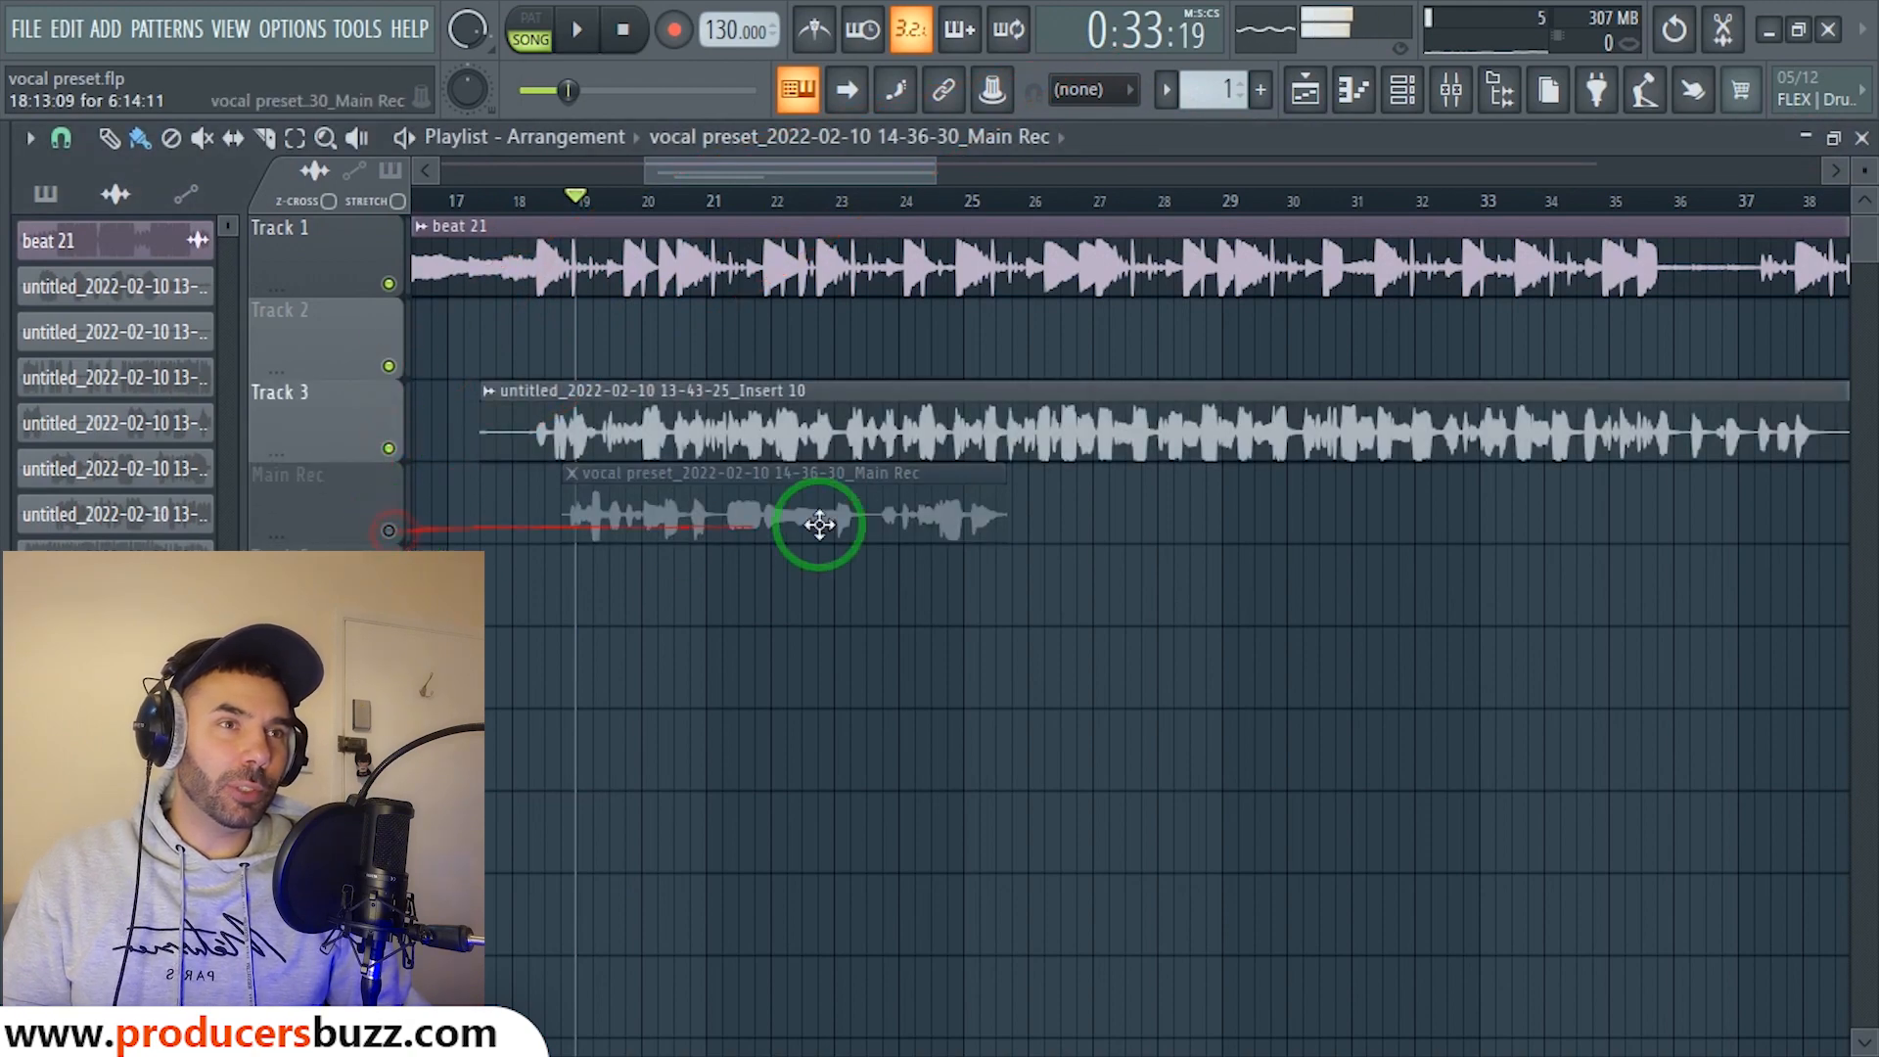
{"action": "right_click", "coordinate": [816, 518]}
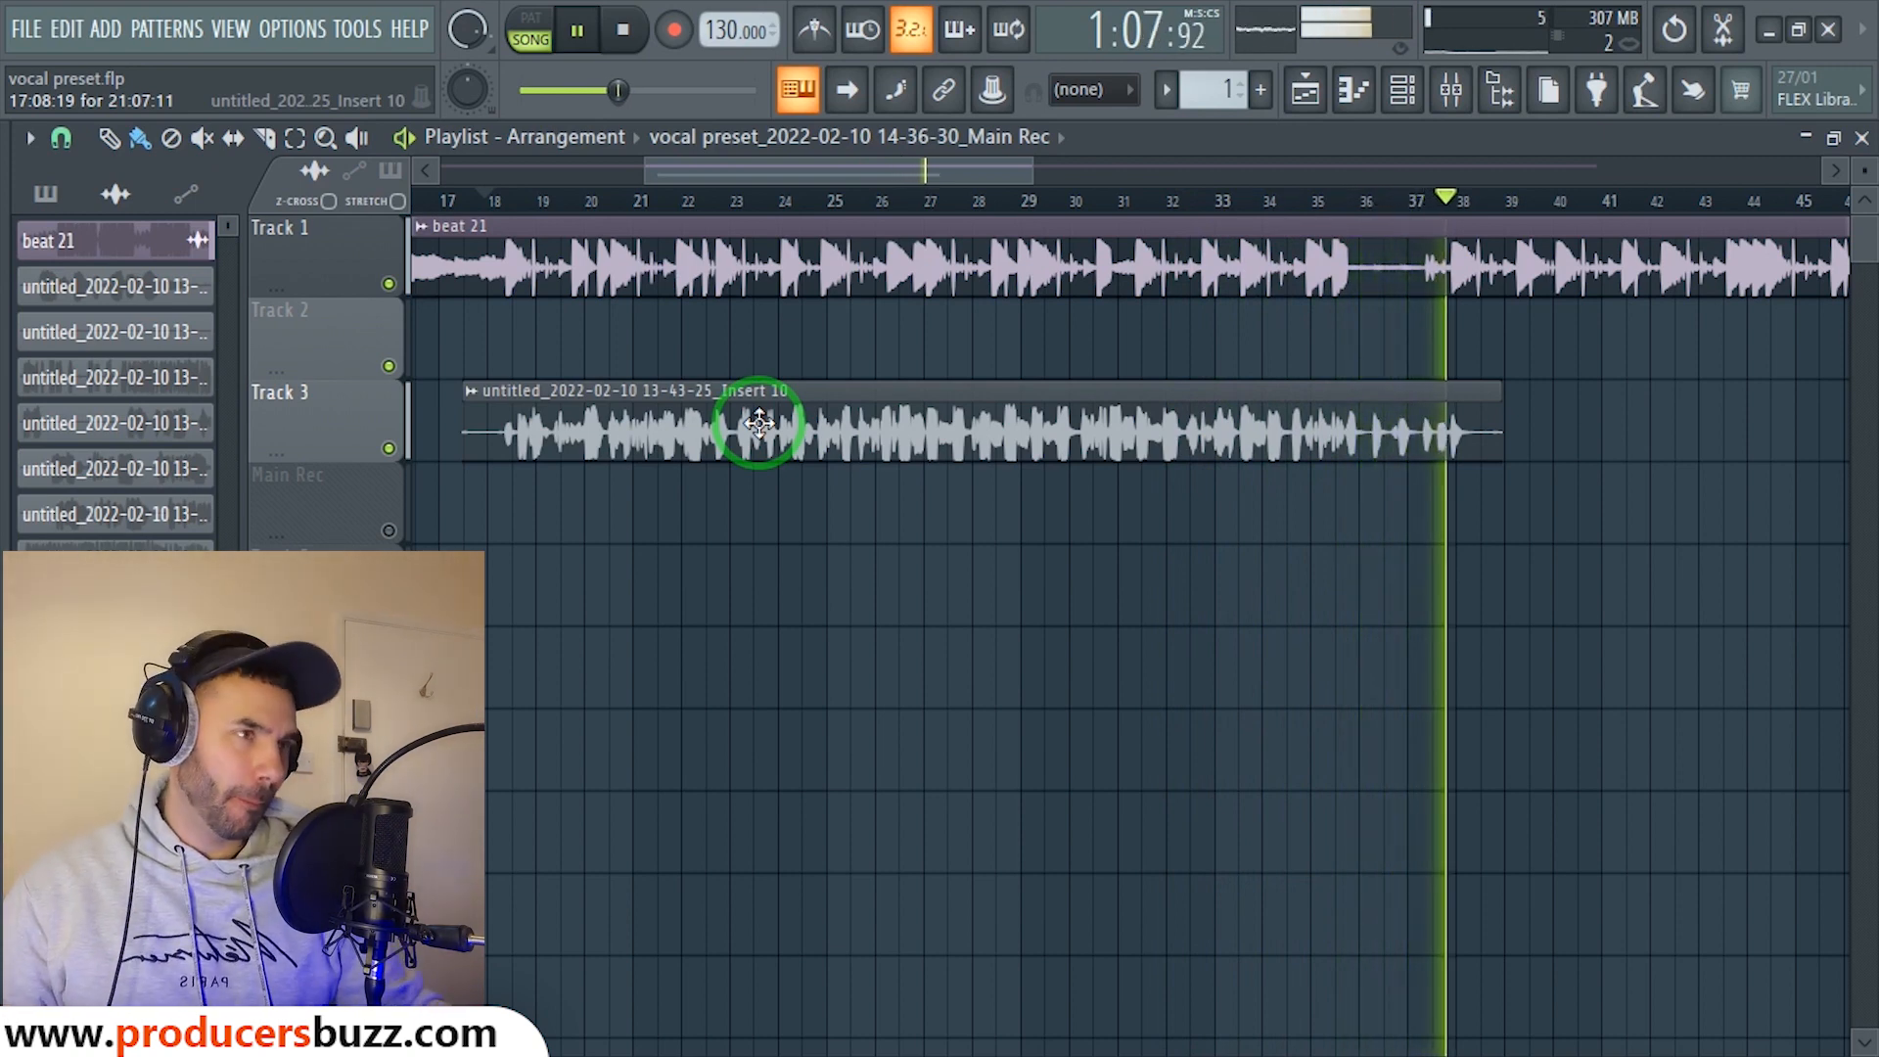
{"action": "key", "text": "space"}
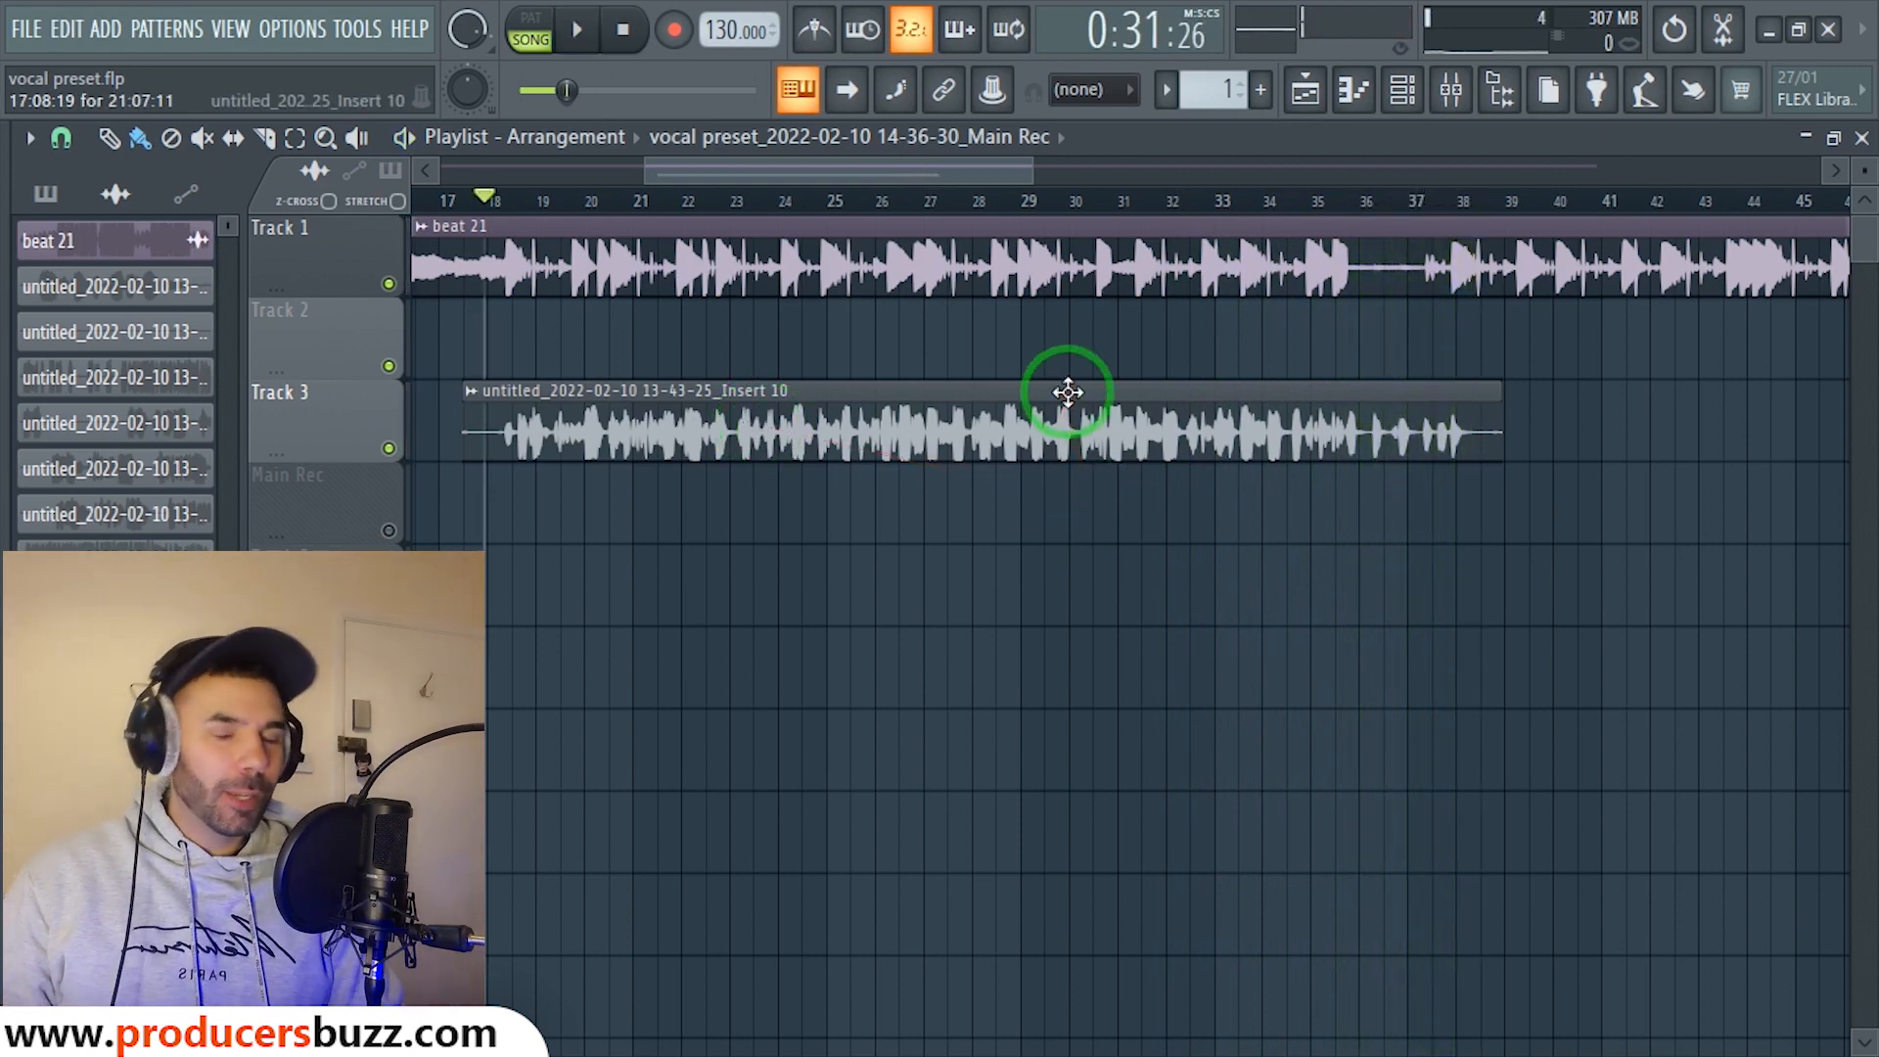